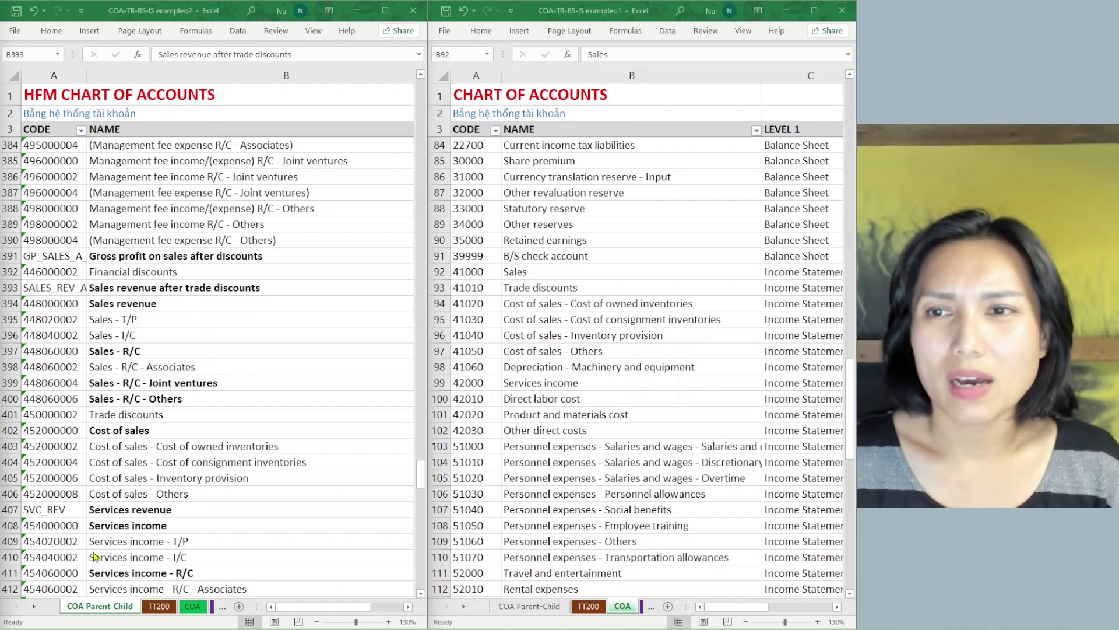
- Examine the code and name columns of the COA sheet, ending on the Sales account name
left_click(567, 273)
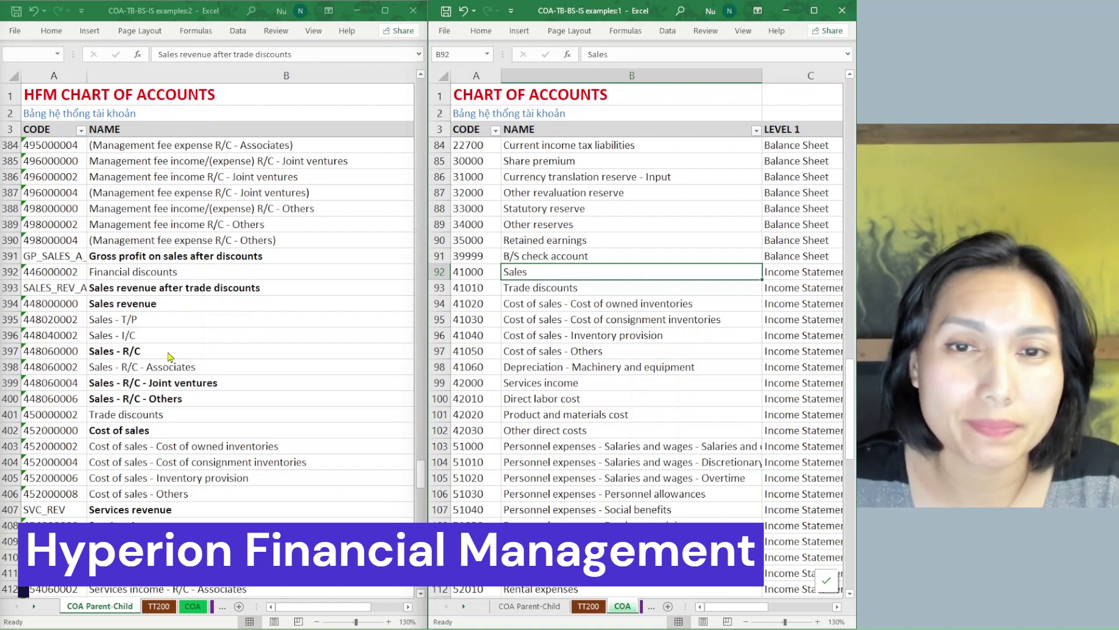
mouse_move(419, 471)
left_mouse_down()
mouse_move(419, 418)
mouse_move(407, 480)
left_mouse_up()
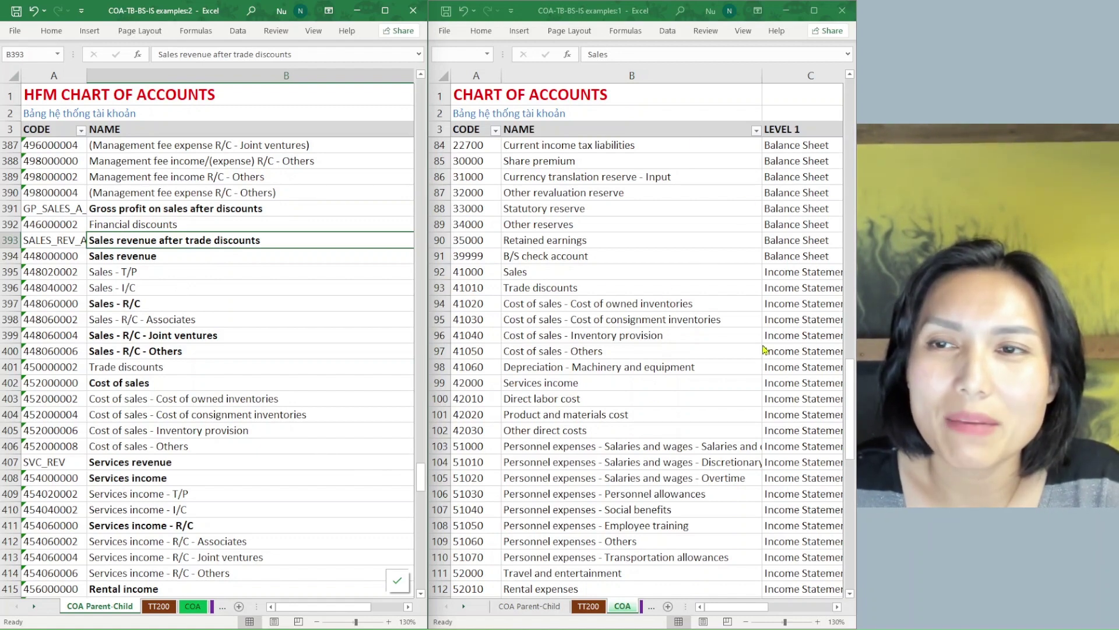
left_click(655, 274)
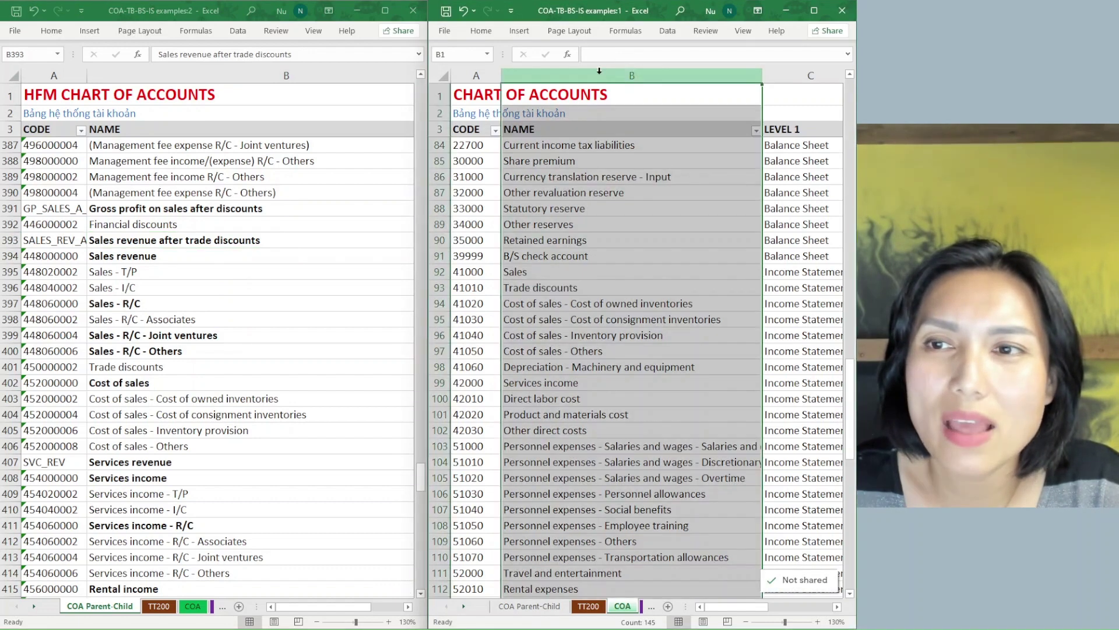
left_click(599, 74)
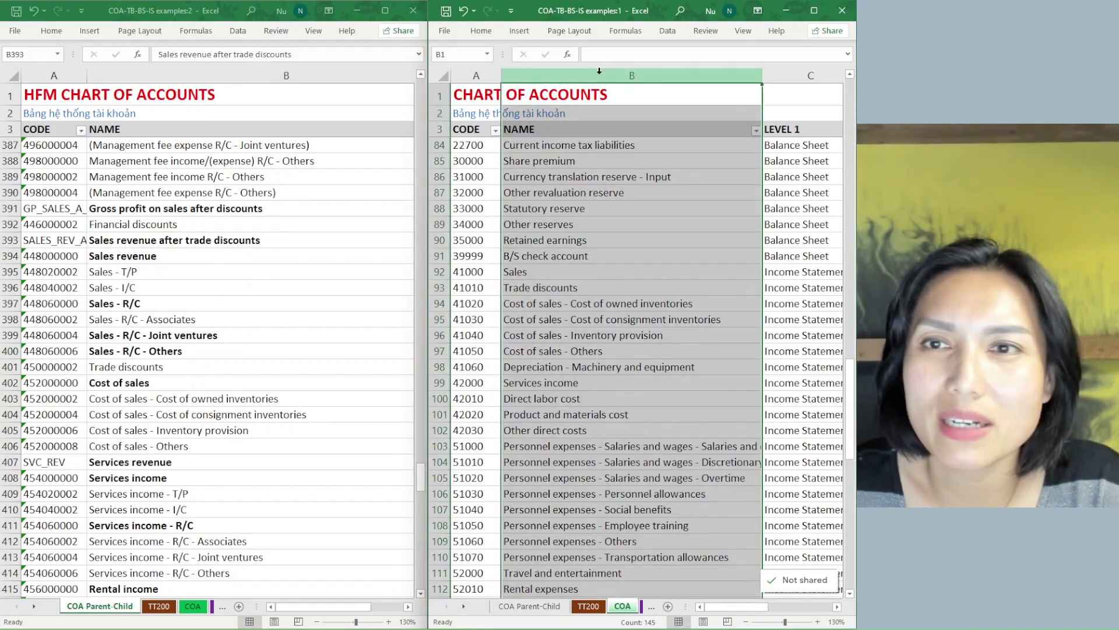
left_click(487, 73)
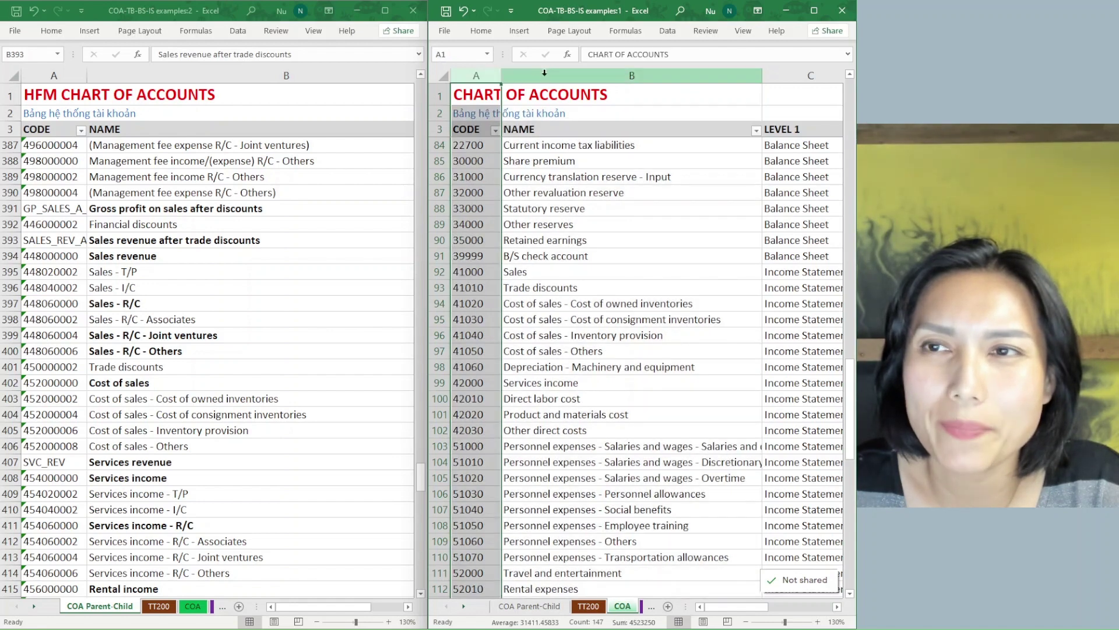
left_click(545, 72)
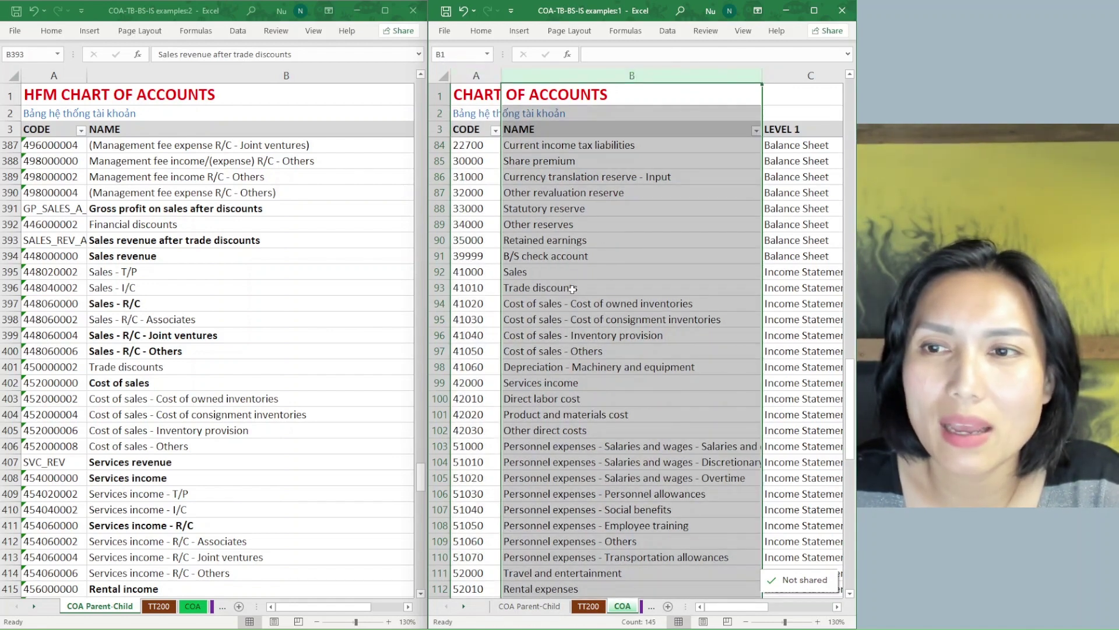
left_click(568, 272)
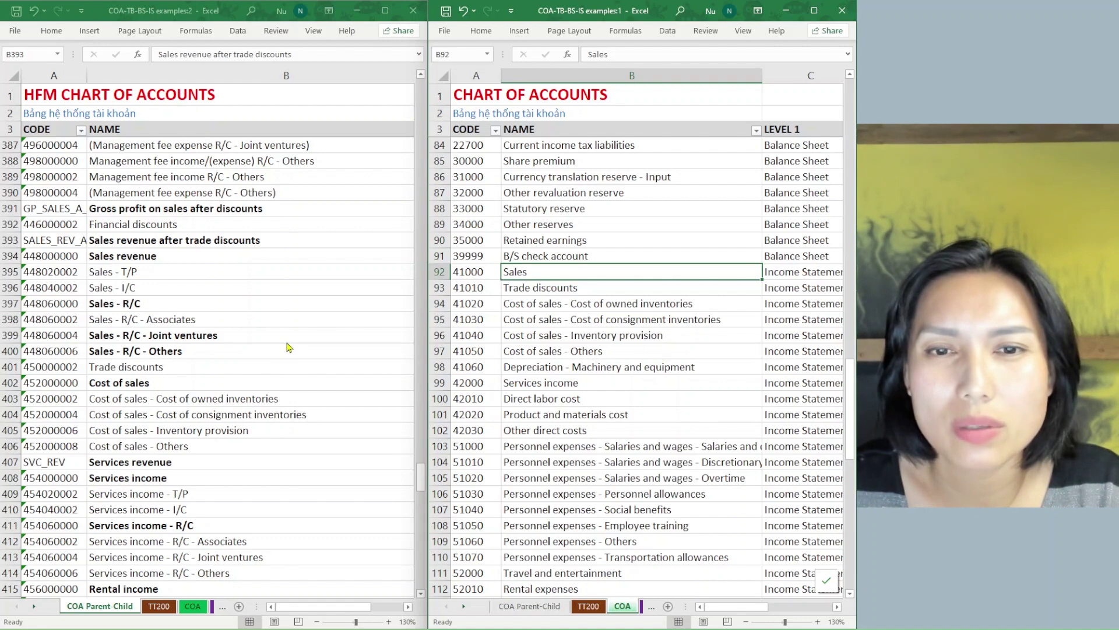
- Compare the Sales - I/C, Sales - R/C - Joint ventures and Sales - R/C - Others accounts with the single Sales account in the COA sheet
left_click(154, 287)
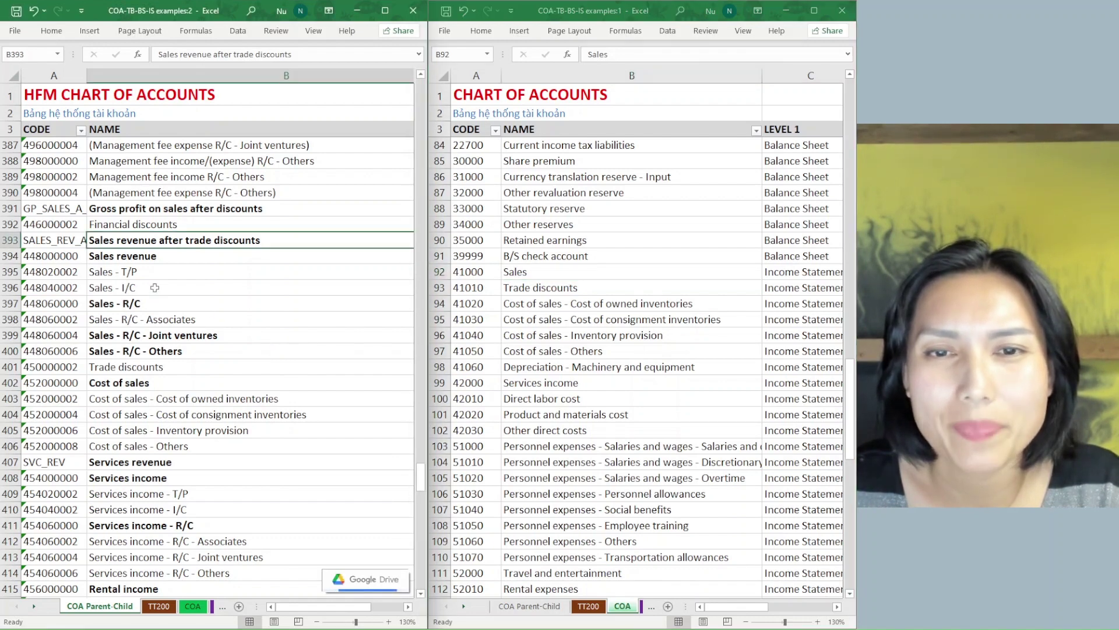
left_click(154, 287)
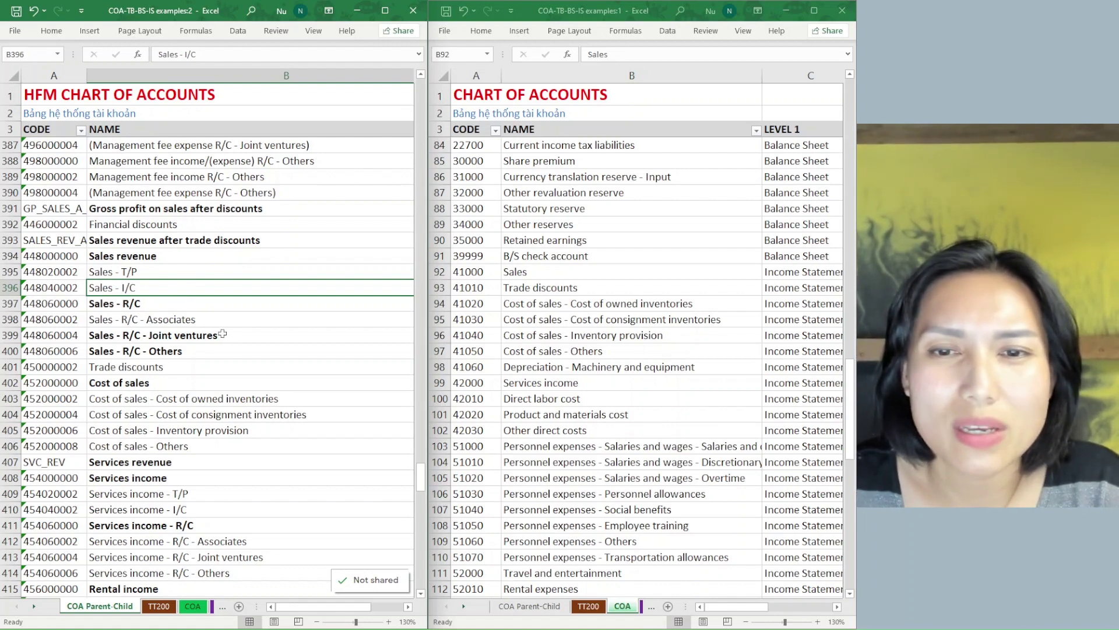
left_click(203, 336)
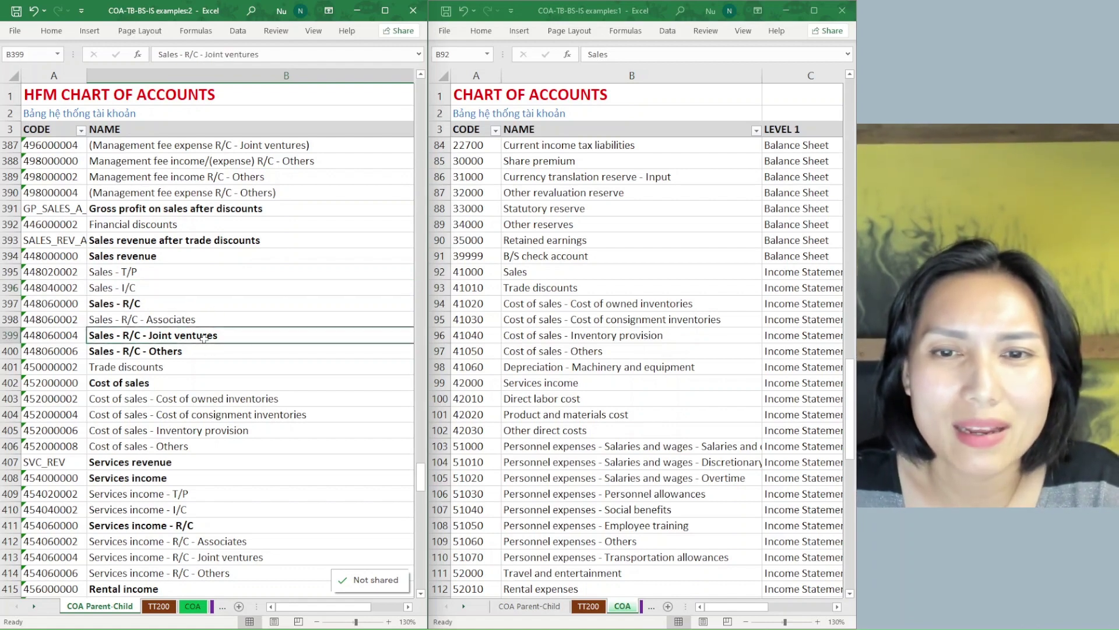
left_click(222, 355)
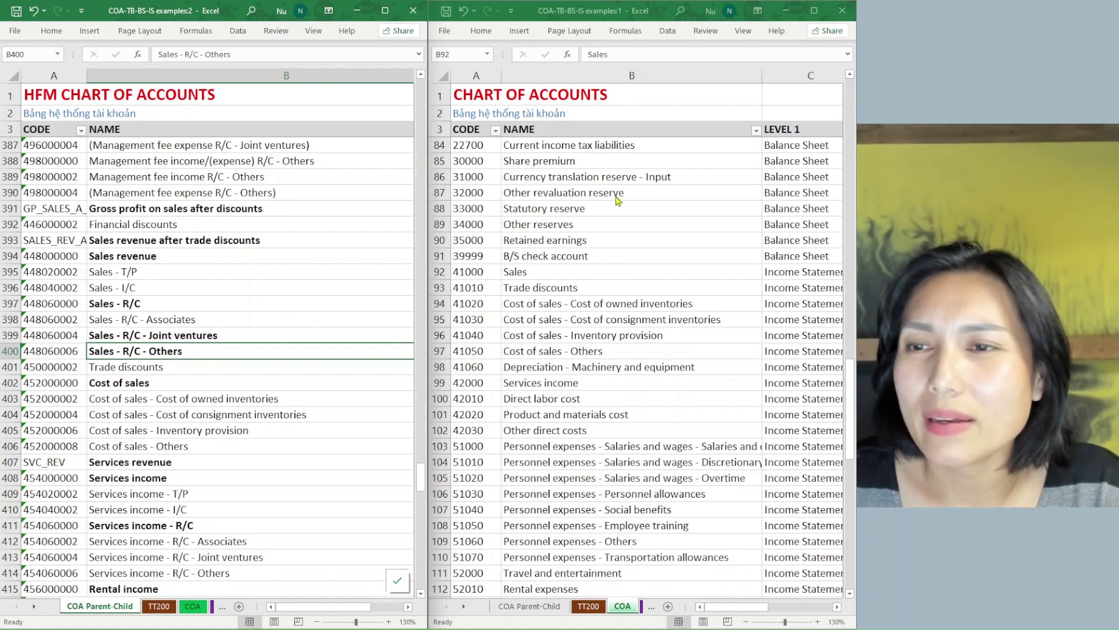
left_click(610, 271)
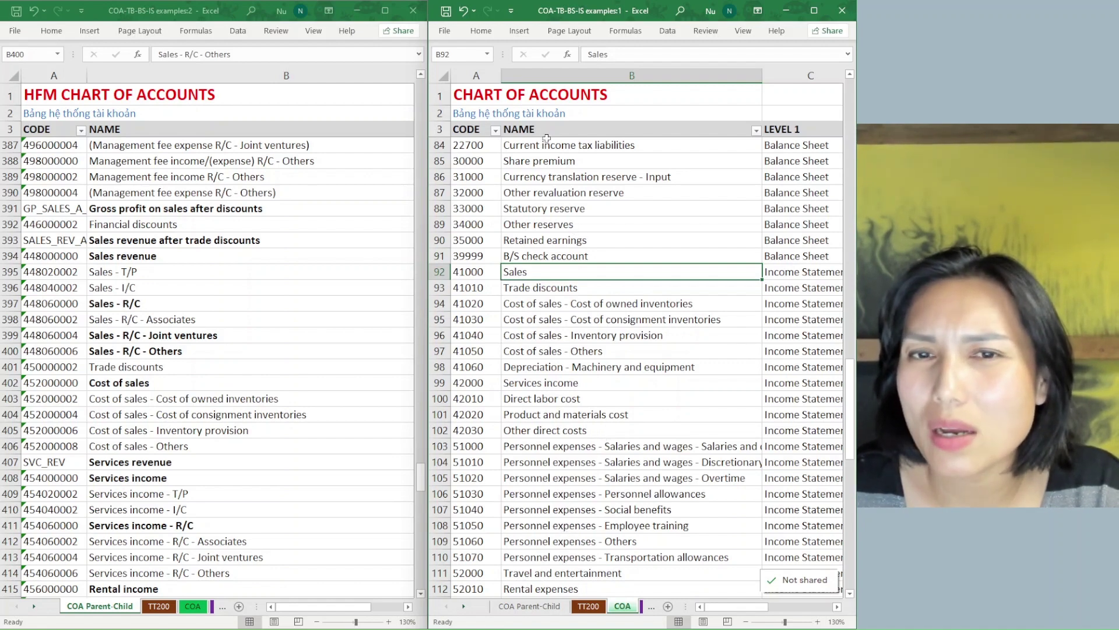
- Close the second workbook window showing the HFM chart and widen the COA window to fill the freed space
mouse_move(427, 287)
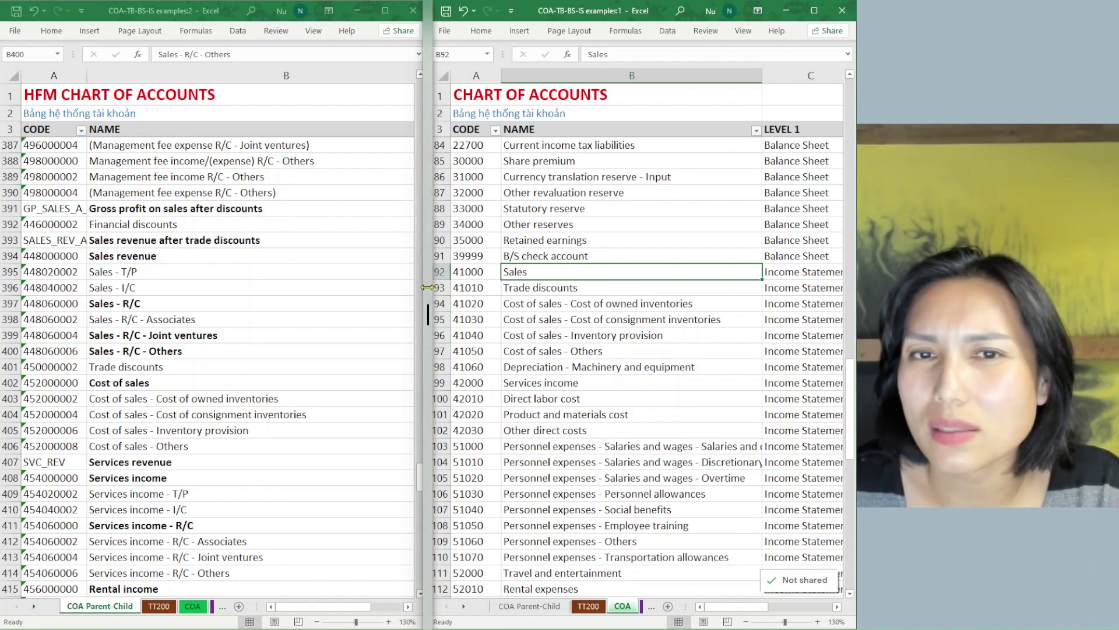
left_click_drag(428, 287, 42, 343)
mouse_move(86, 334)
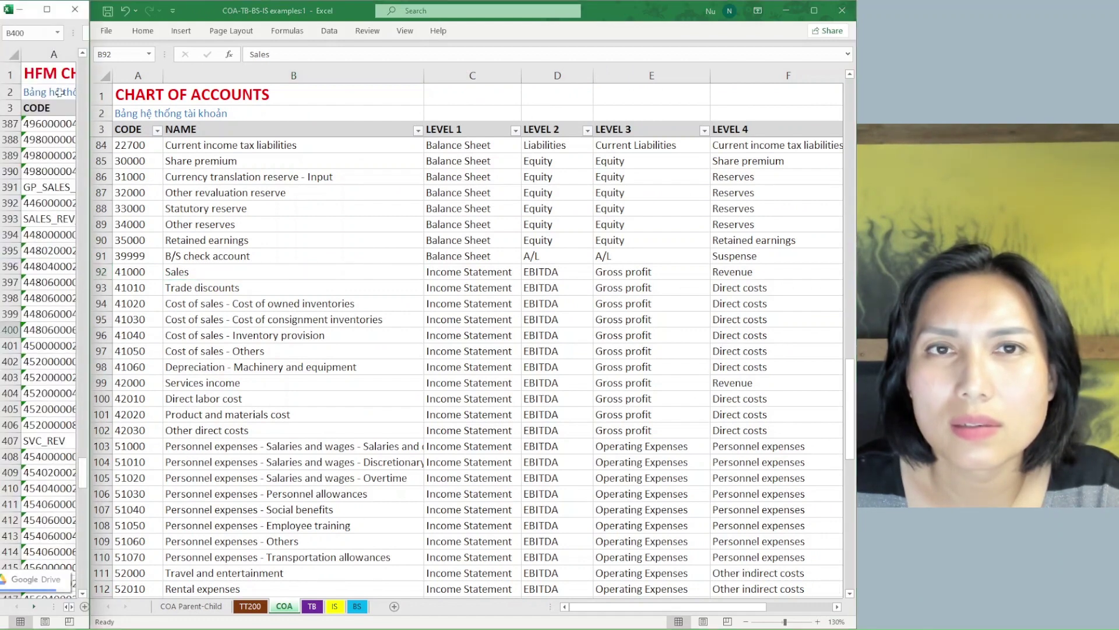
left_click(75, 9)
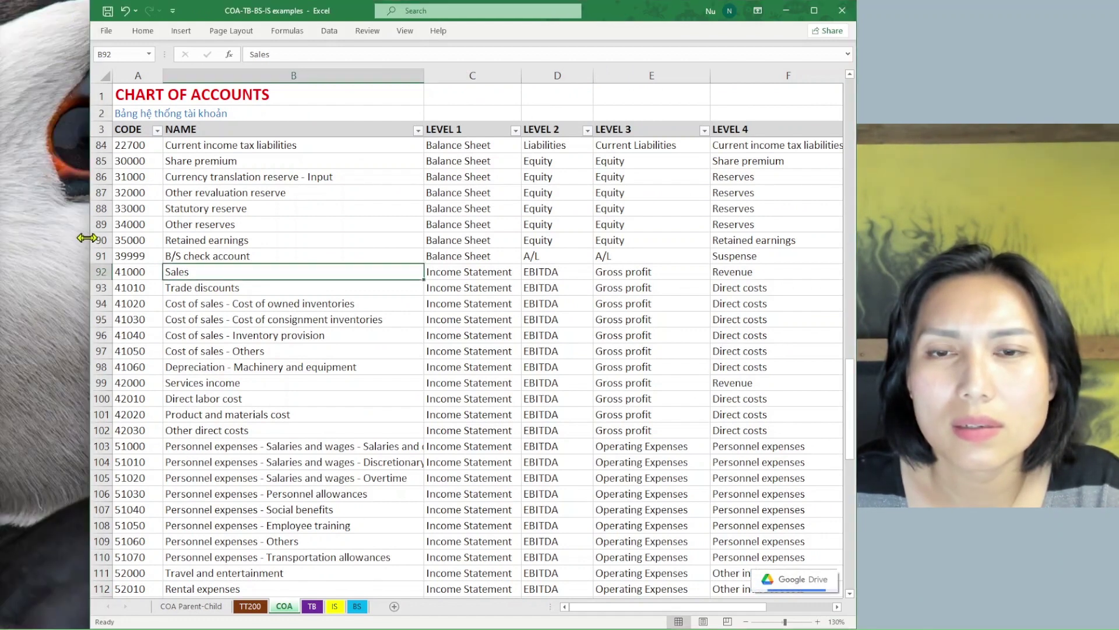
left_click_drag(90, 250, 20, 274)
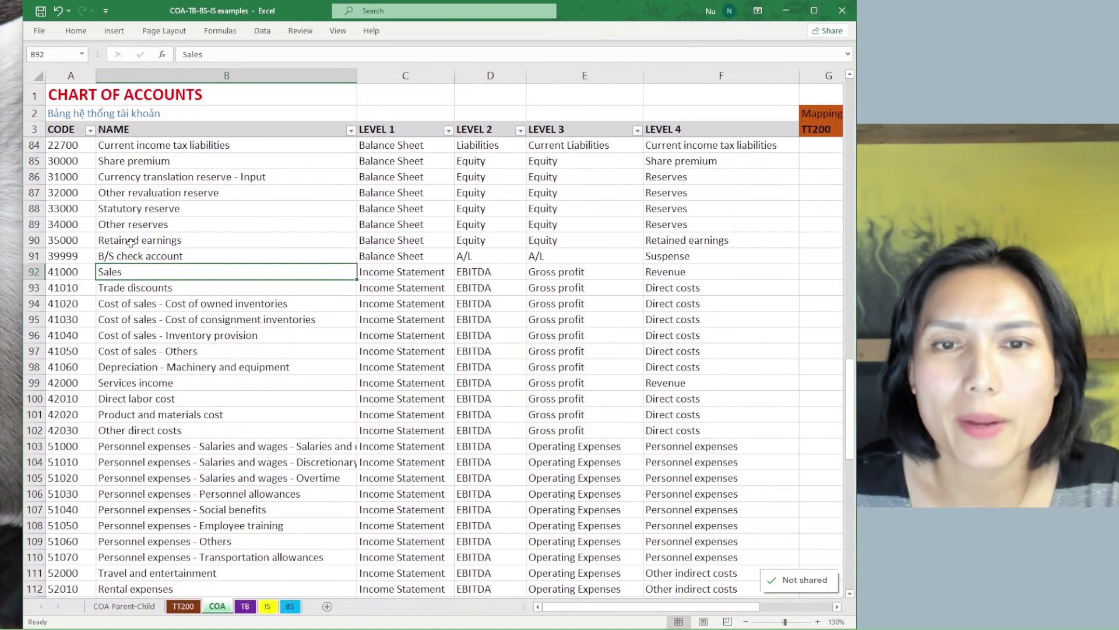
- Inspect the COA sheet's account codes, the Trade discounts account and Sales code 41000 at 145% zoom
left_click(78, 75)
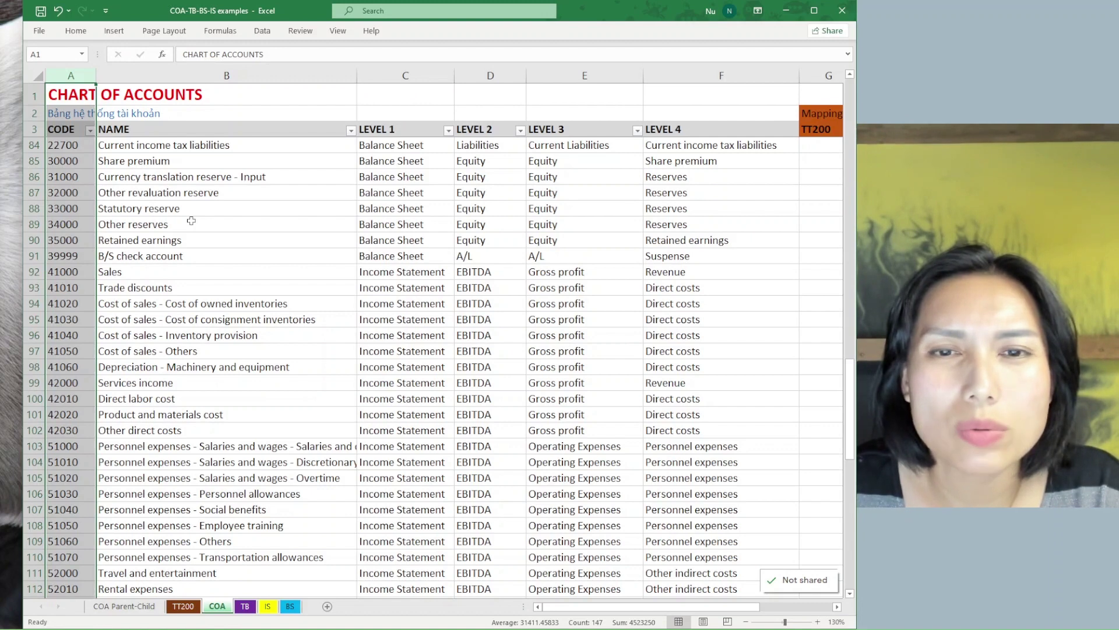
left_click(203, 285)
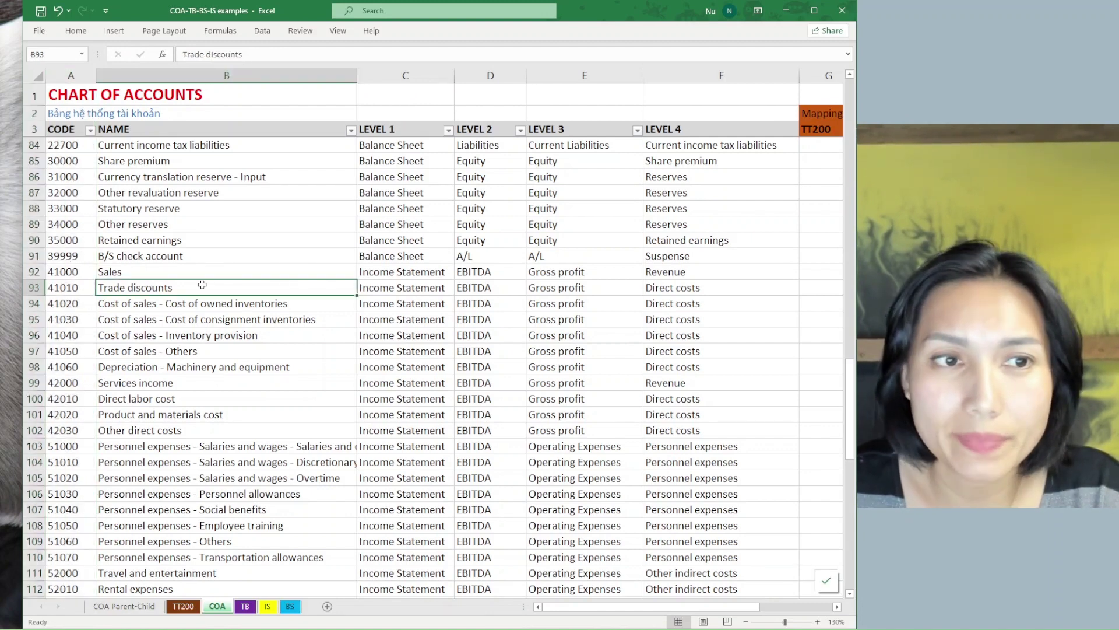
scroll(202, 284, "up", 1)
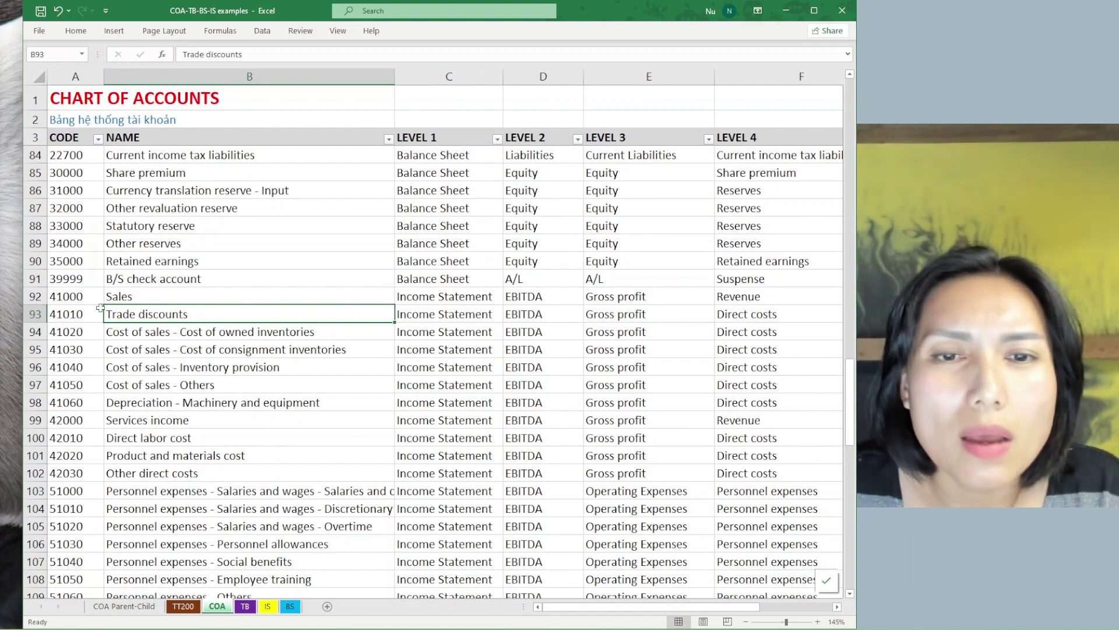
left_click(75, 298)
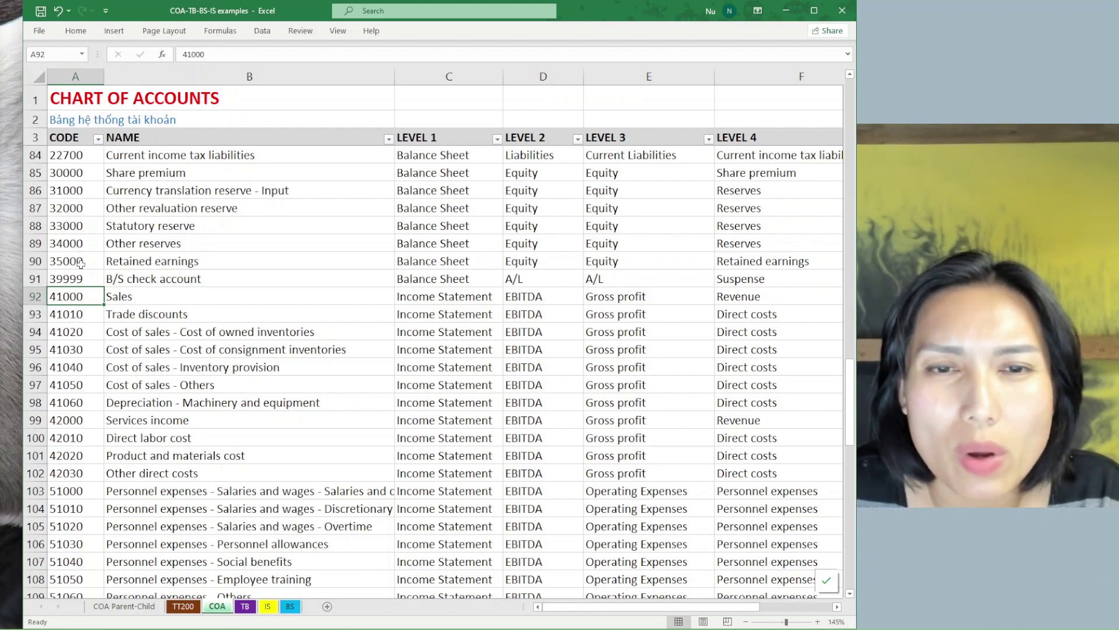
- Examine the class 1 heading TÀI SẢN NGẮN HẠN and the Tiền mặt account on the TT200 sheet
left_click(183, 607)
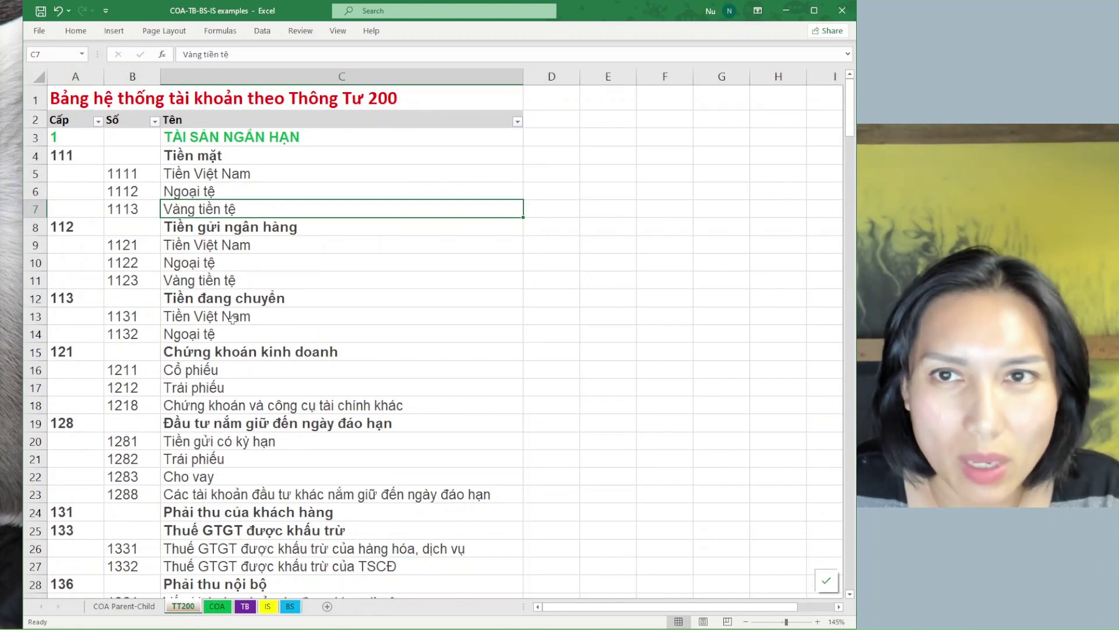
left_click(198, 136)
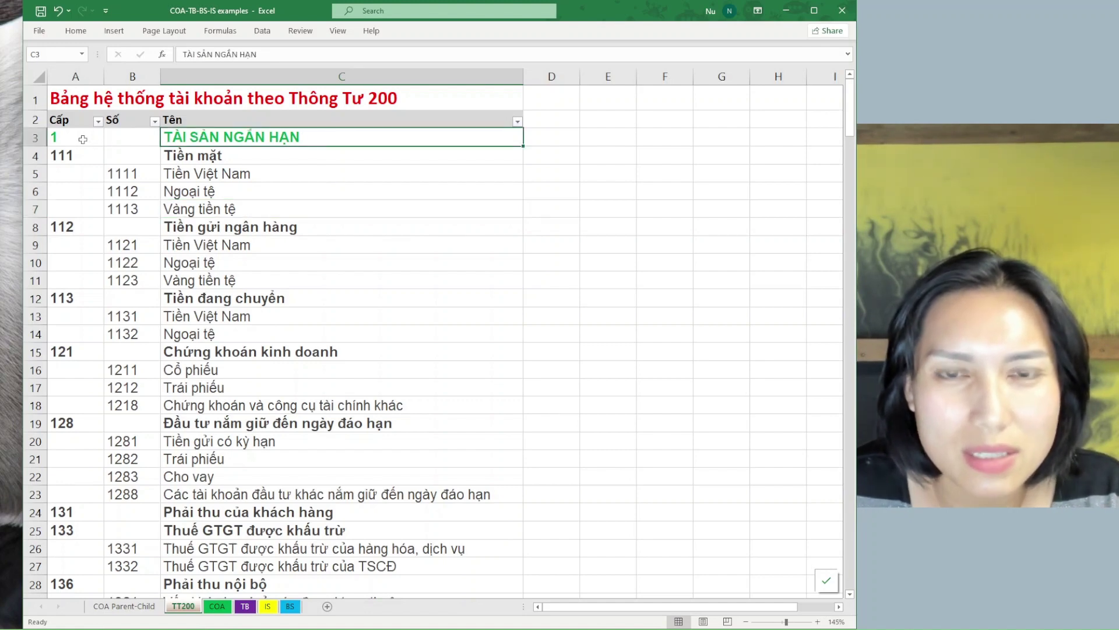
left_click(83, 139)
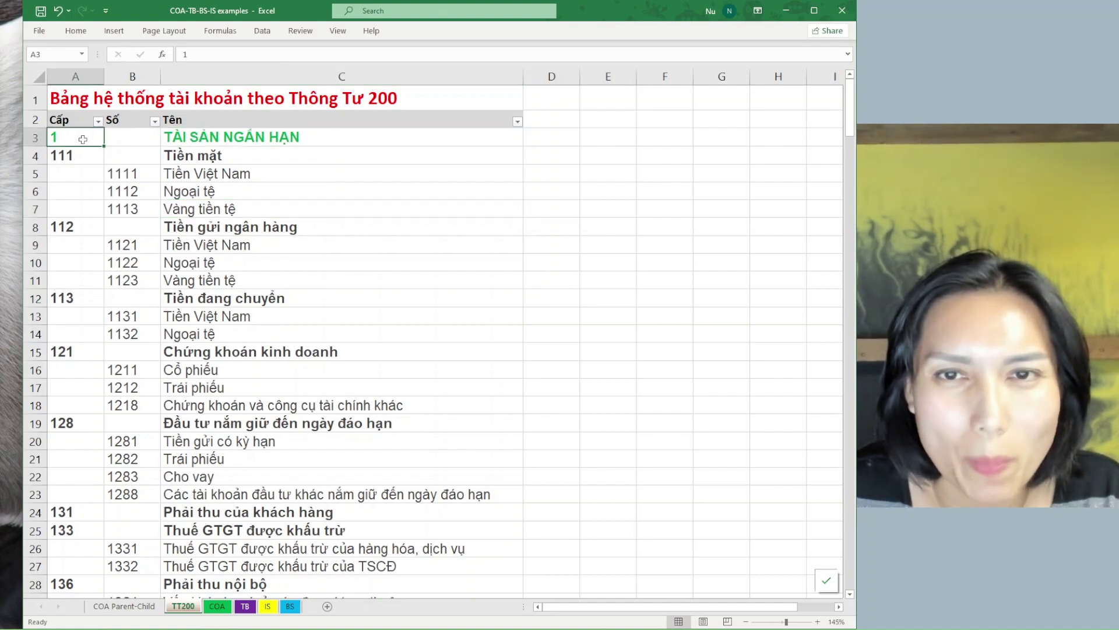
left_click(195, 155)
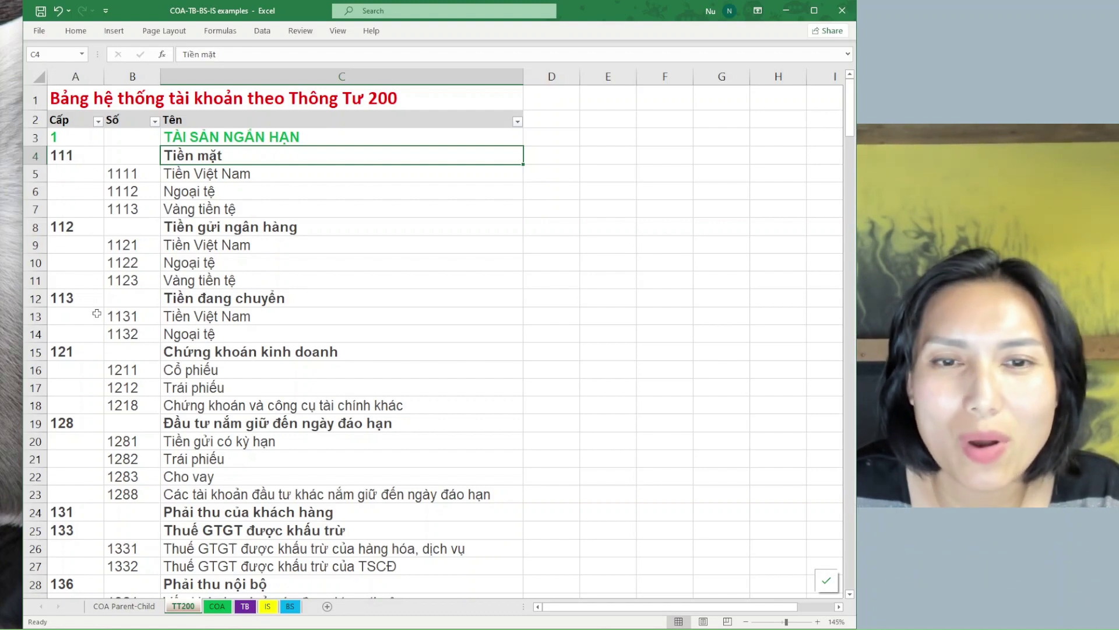
- Review the account classes on the COA sheet from the first asset code through 21100 to 30000 and its Level 2 class
left_click(216, 607)
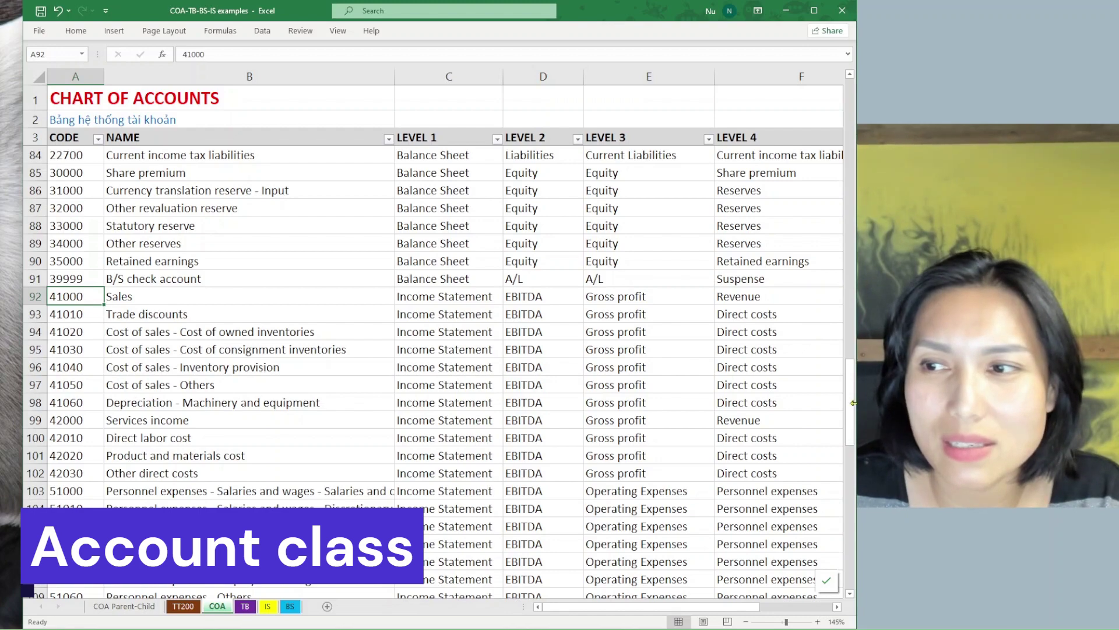
left_click_drag(853, 414, 854, 118)
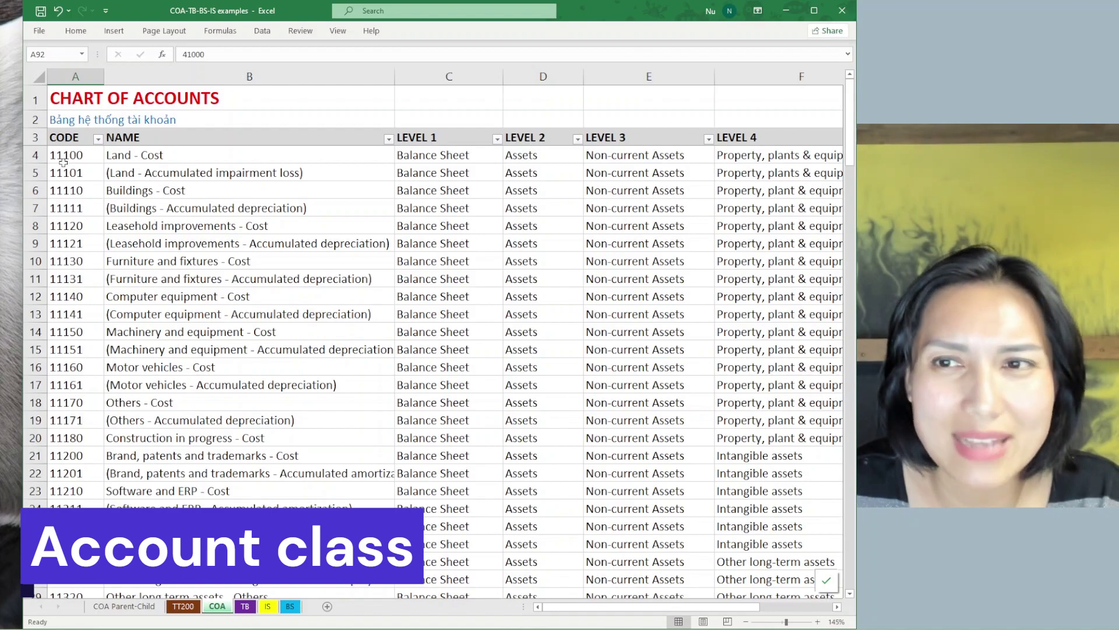
left_click_drag(853, 150, 854, 304)
left_click(56, 314)
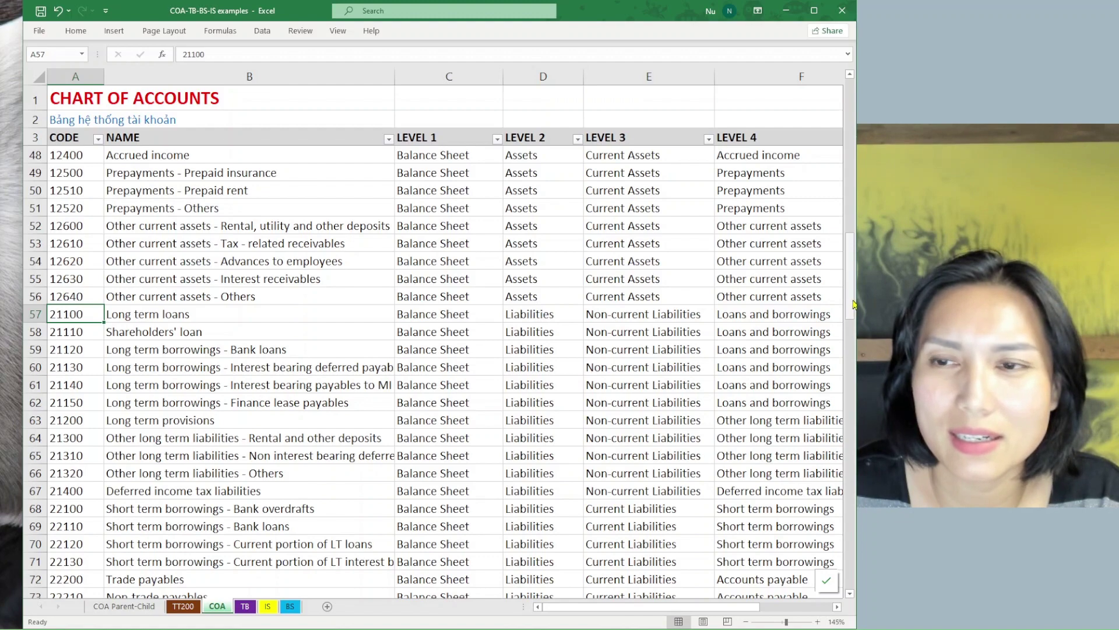
left_click_drag(854, 303, 854, 424)
left_click(63, 225)
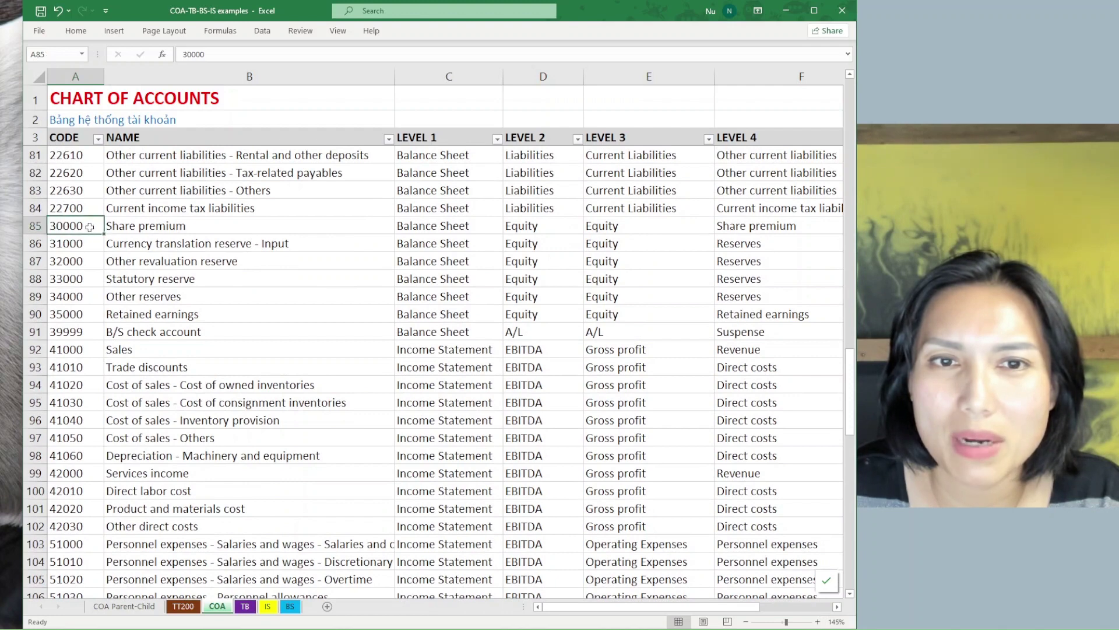
left_click(542, 230)
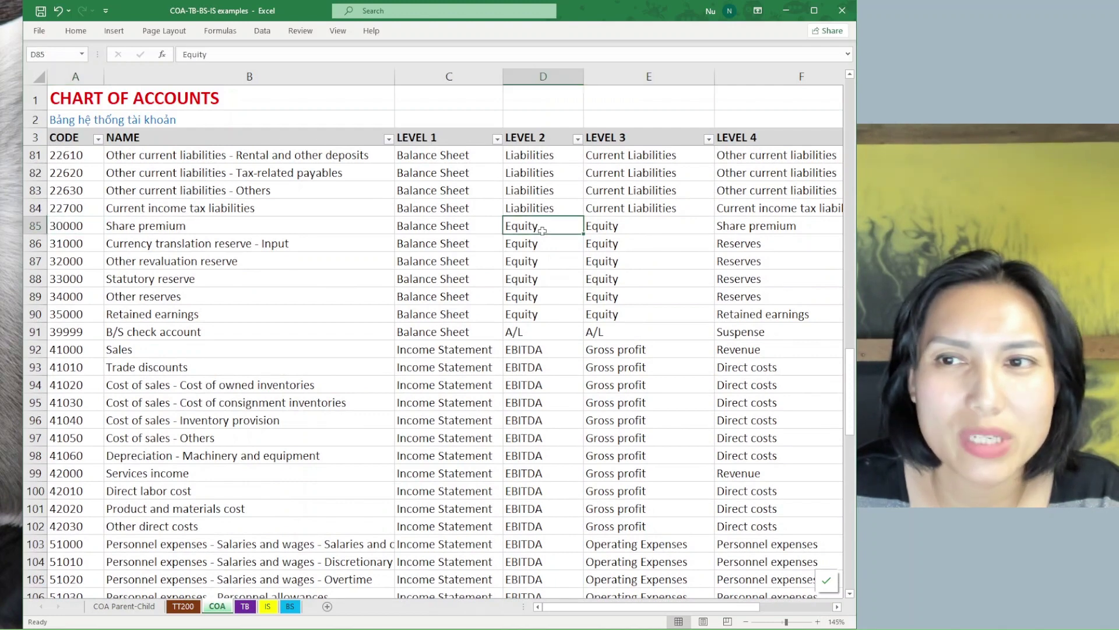
- Examine the Level 2, Level 3 and Level 4 grouping columns of the chart of accounts
left_click(557, 75)
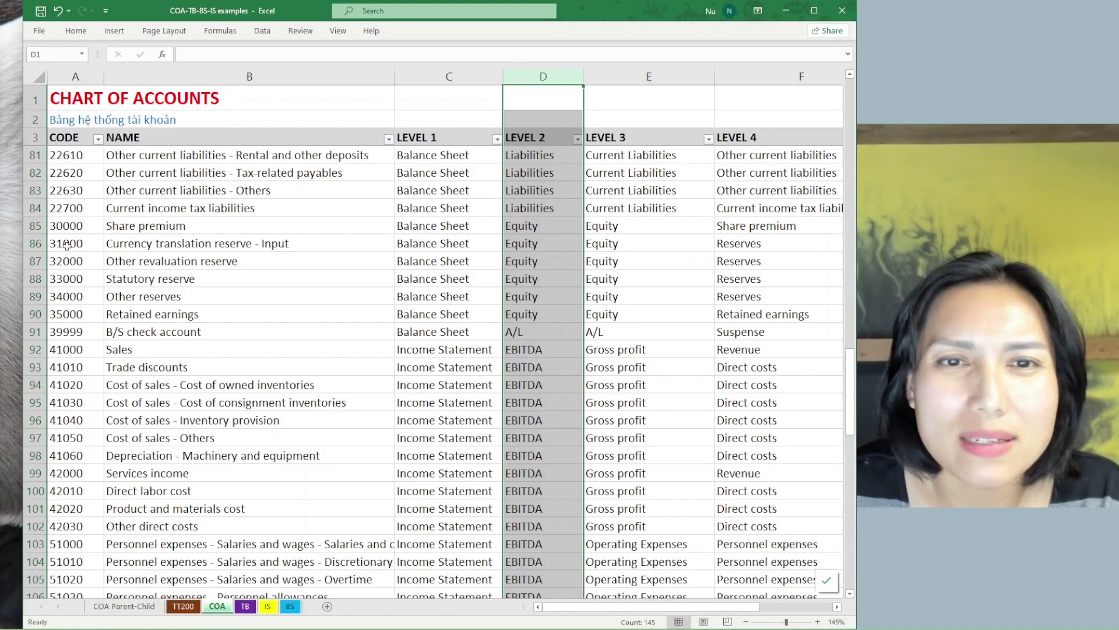
left_click(638, 74)
left_click(785, 75)
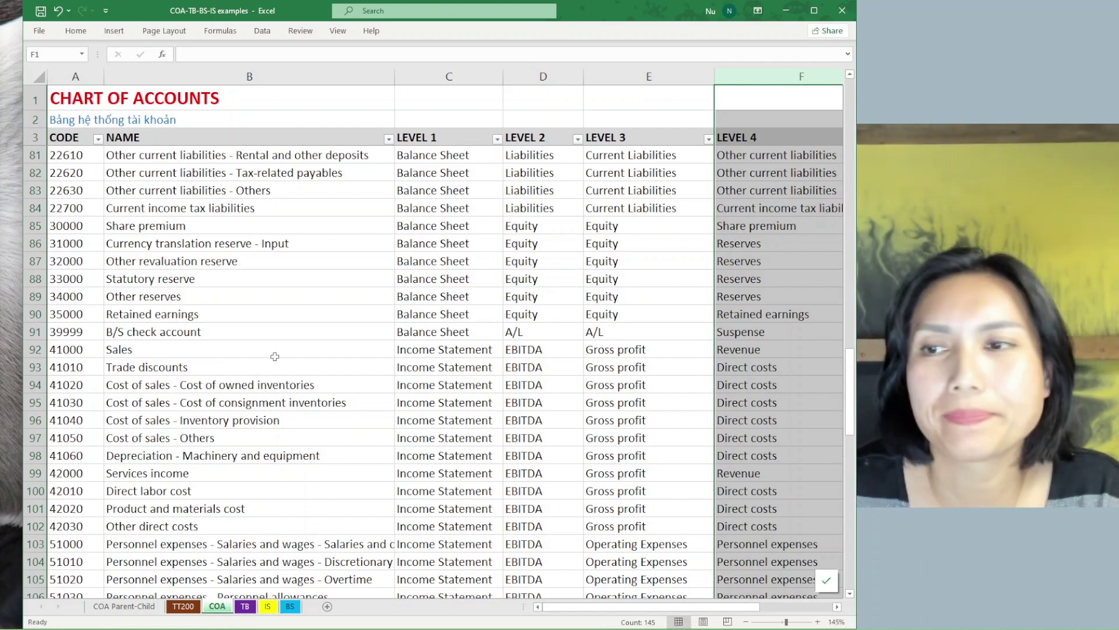
- Examine the numbering of account codes 41000 to 41030, returning to Sales code 41000
left_click(93, 349)
left_click(92, 366)
left_click(91, 383)
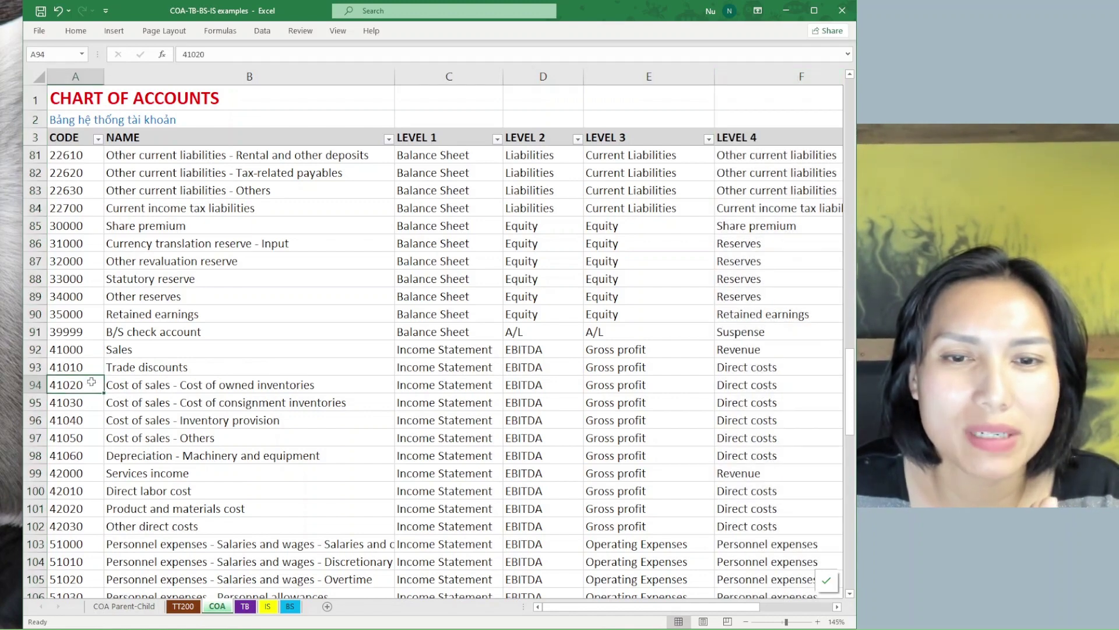
left_click(92, 402)
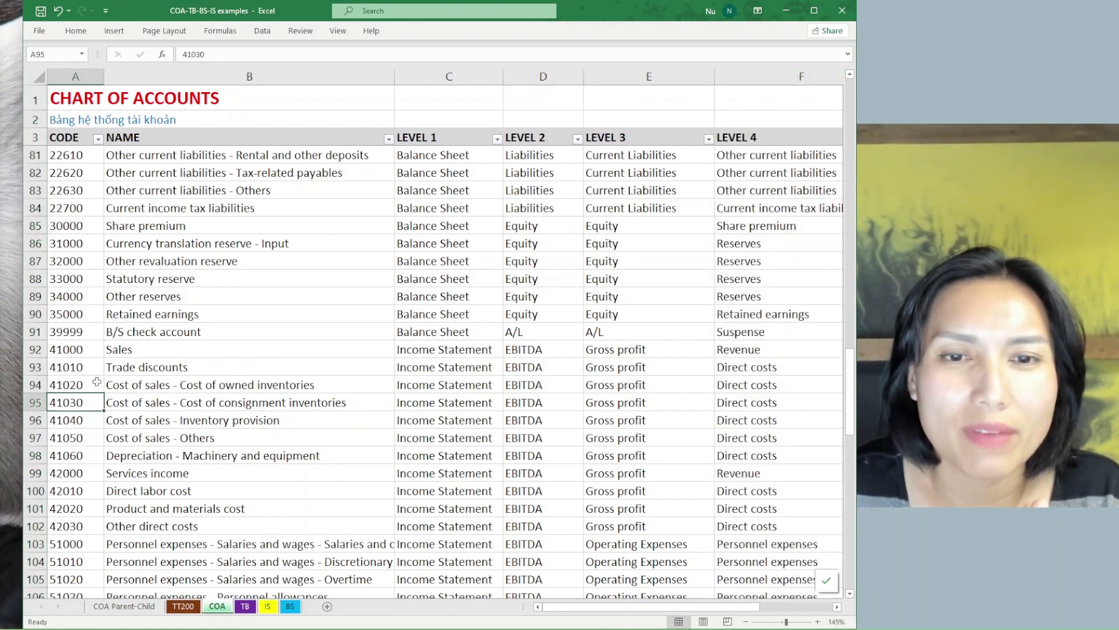
left_click(92, 350)
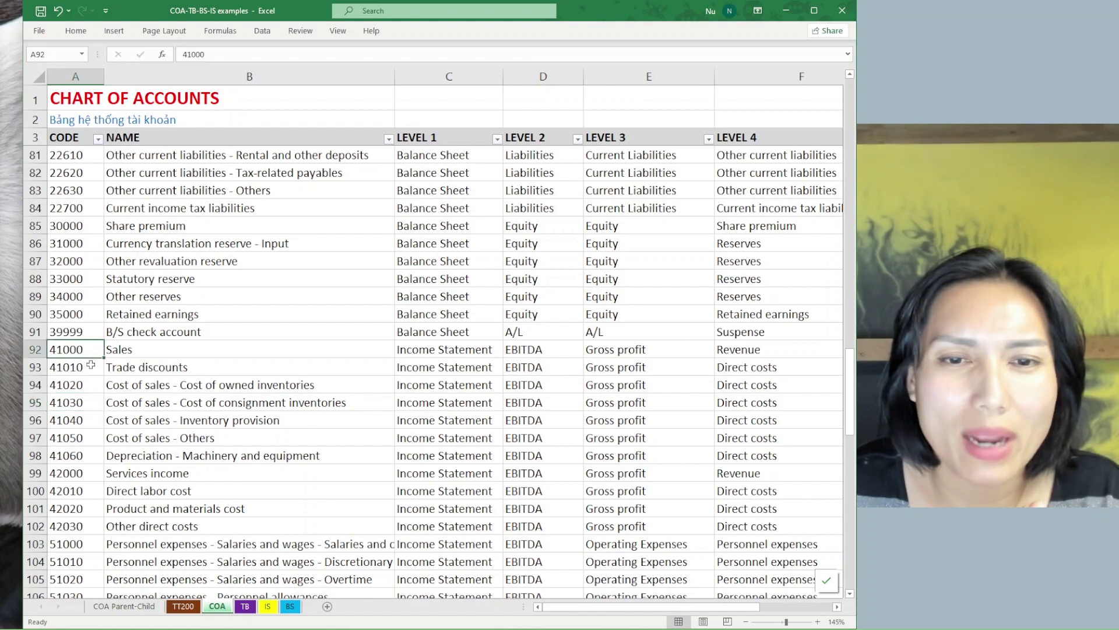
left_click(91, 364)
left_click(96, 352)
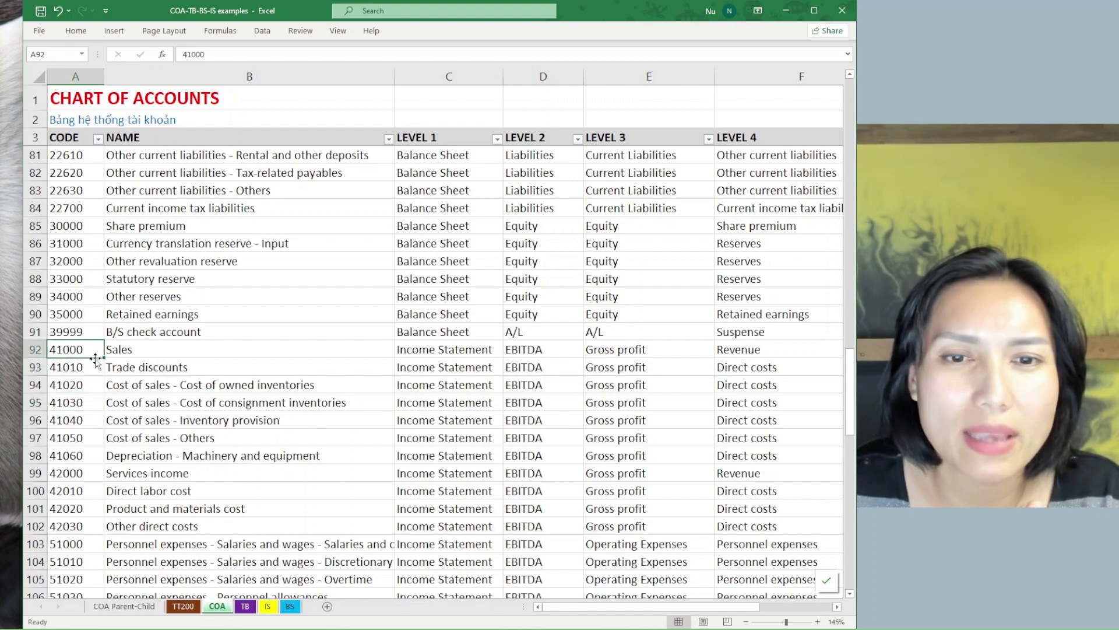
- Examine account codes 41010, 41020 and 41030 against the Sales account above them
left_click(91, 369)
left_click(91, 385)
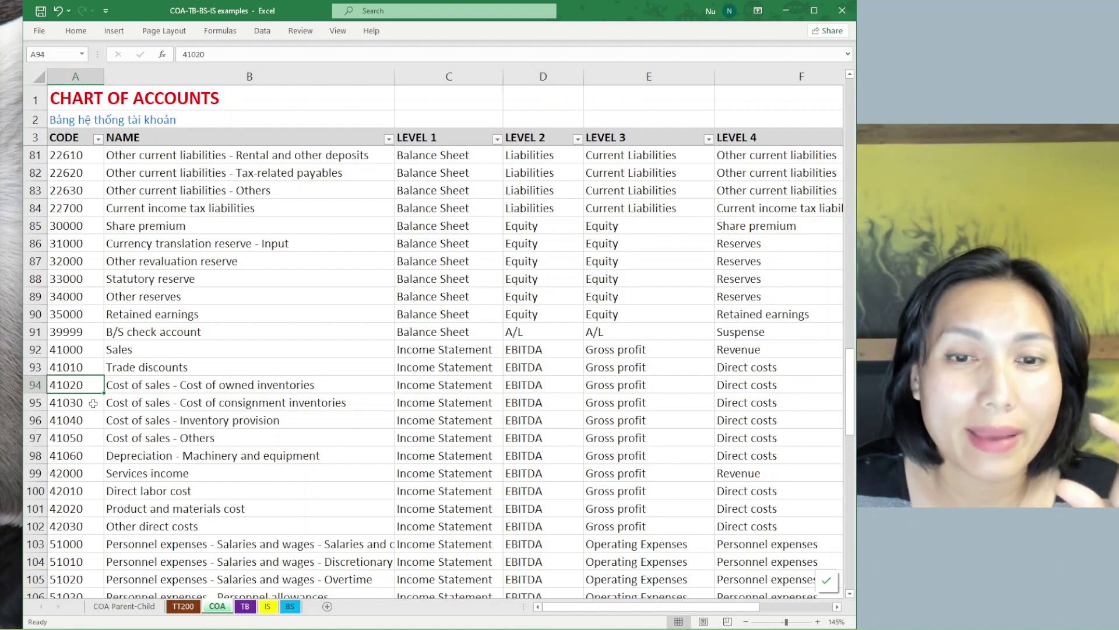
left_click(93, 404)
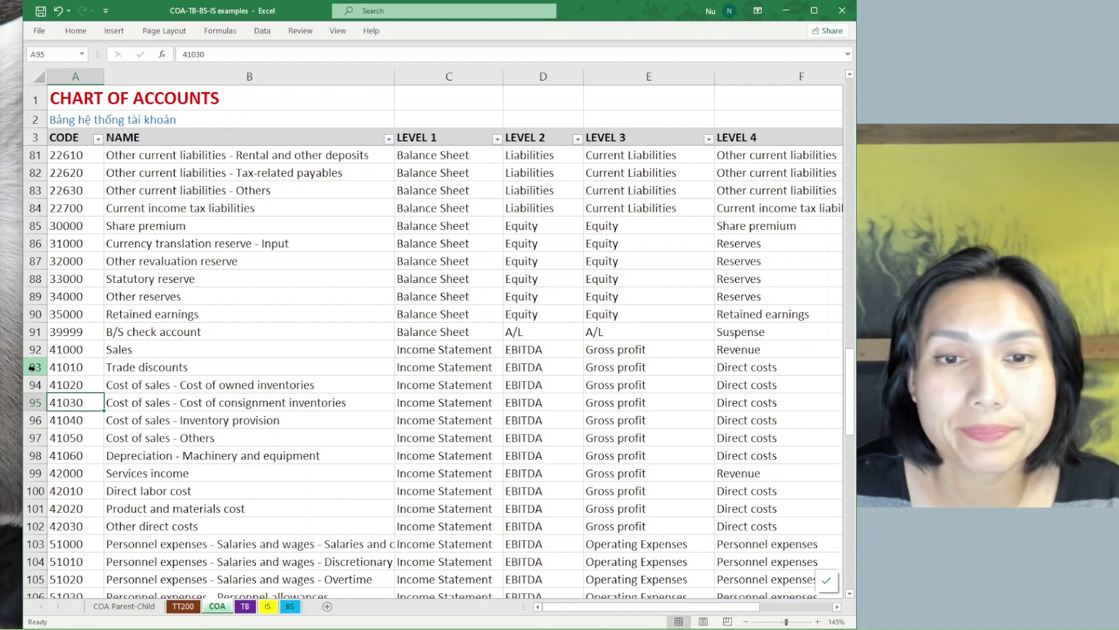
left_click(176, 353)
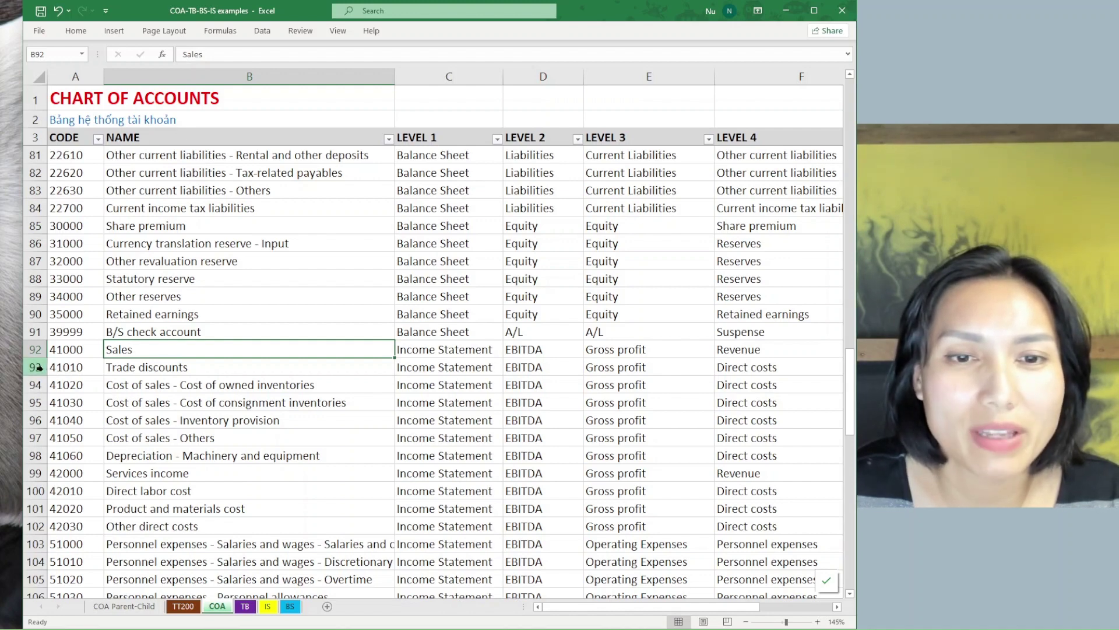
- Insert three blank rows between Sales 41000 and Trade discounts 41010
left_click_drag(36, 367, 42, 402)
right_click(43, 404)
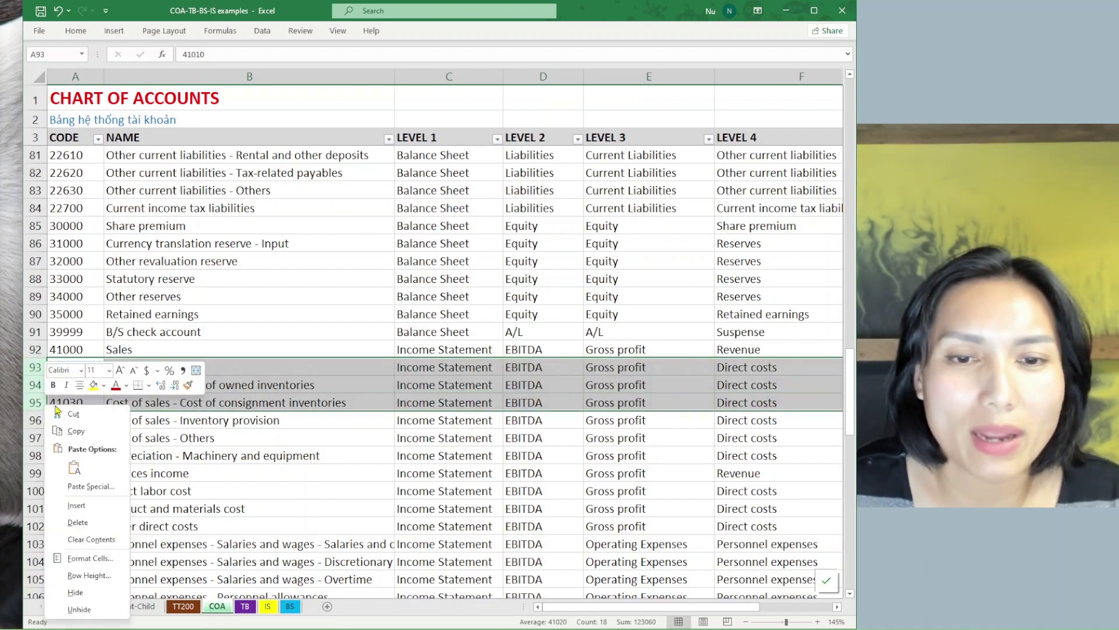
left_click(85, 505)
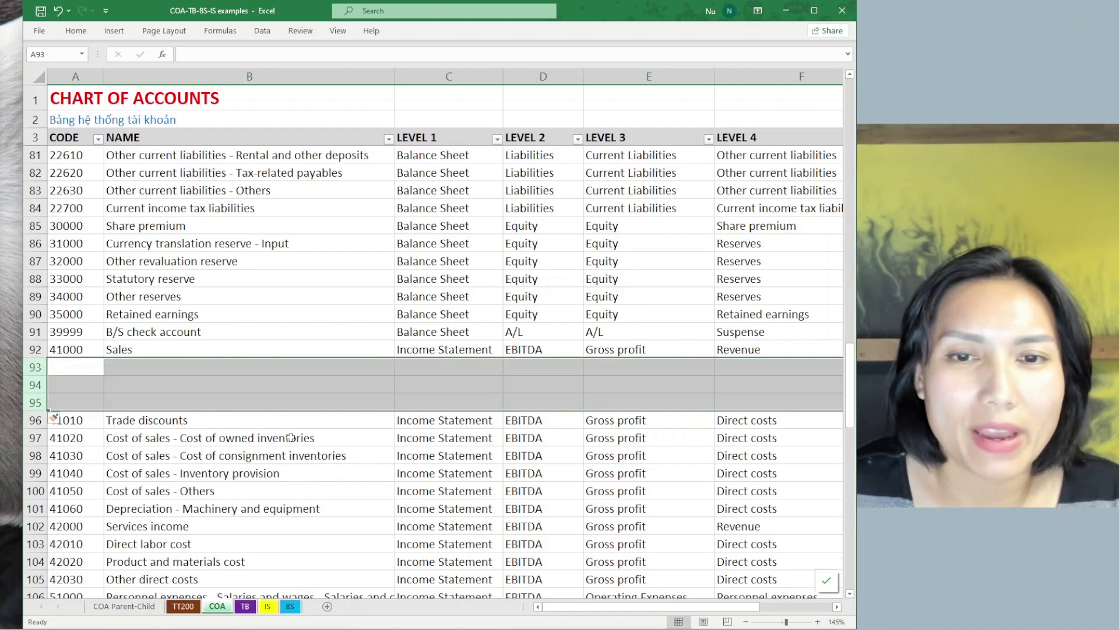
left_click(89, 367)
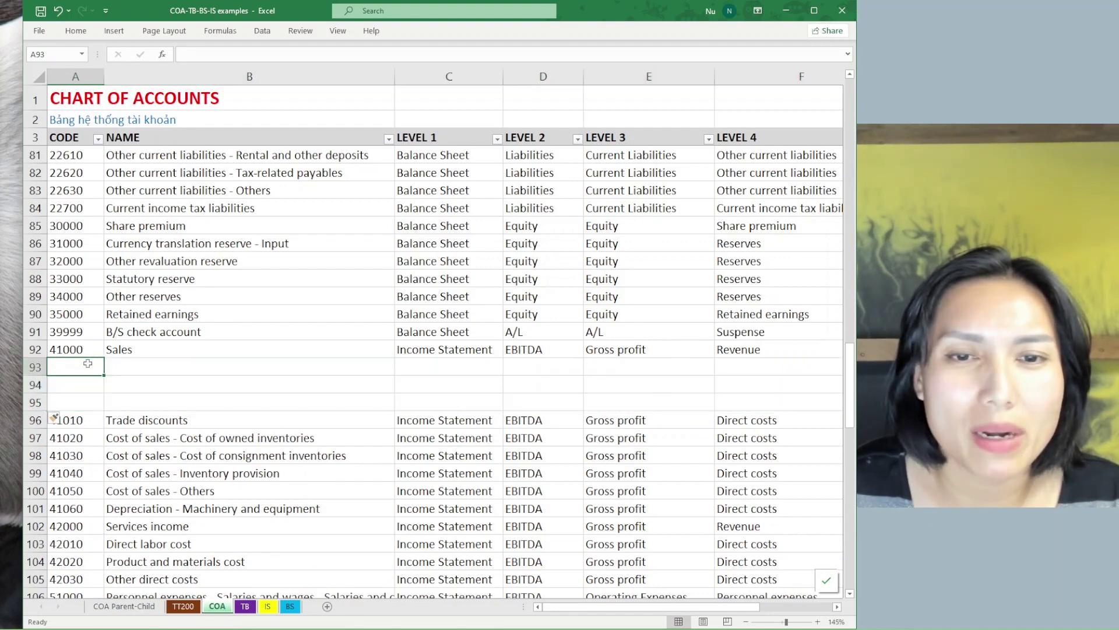
left_click(146, 422)
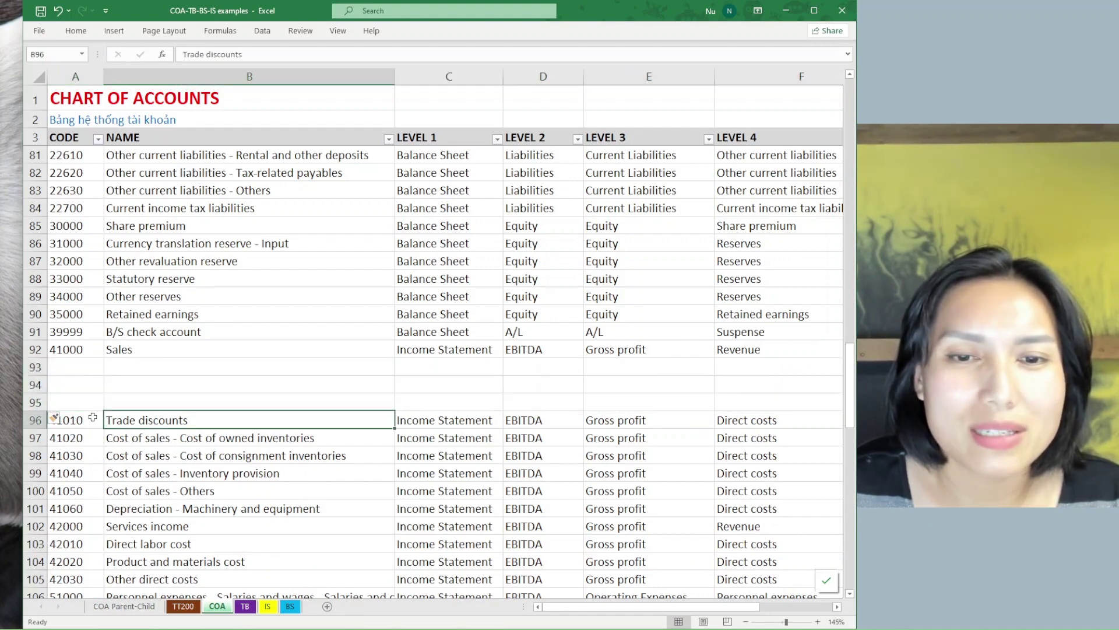
left_click(118, 369)
left_click(123, 383)
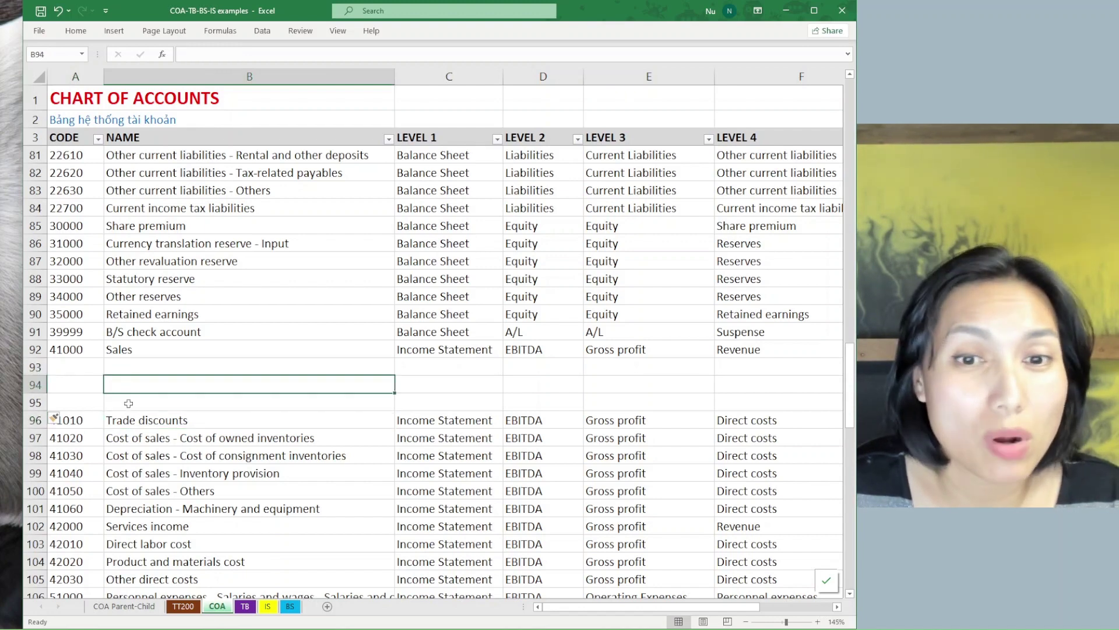
left_click(81, 368)
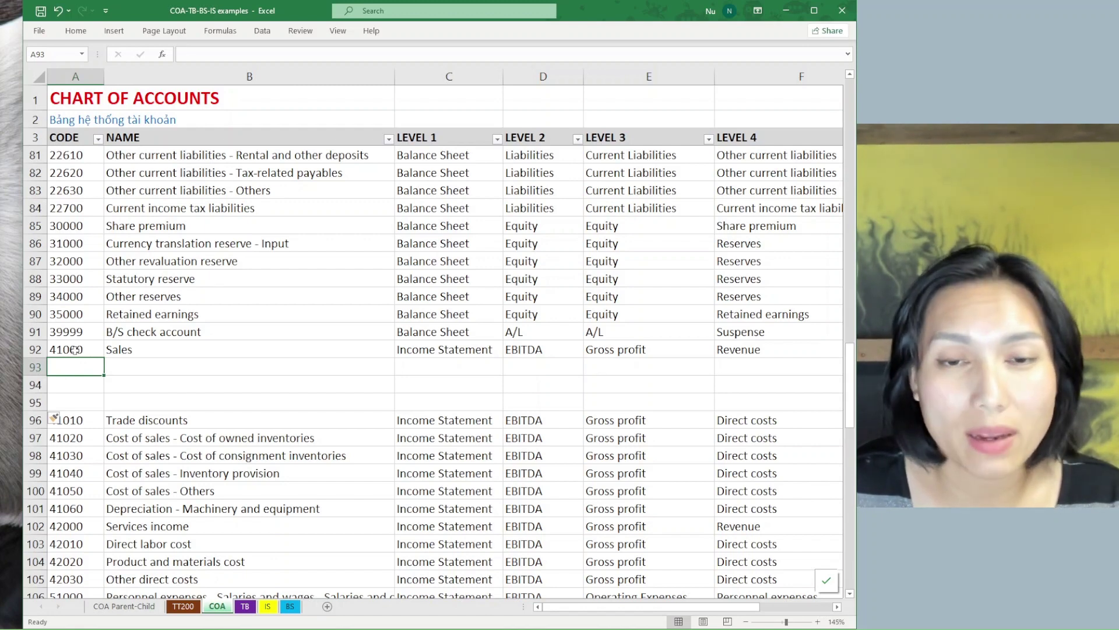
- Rename account 41000 as Sales - Fresh
left_click(153, 350)
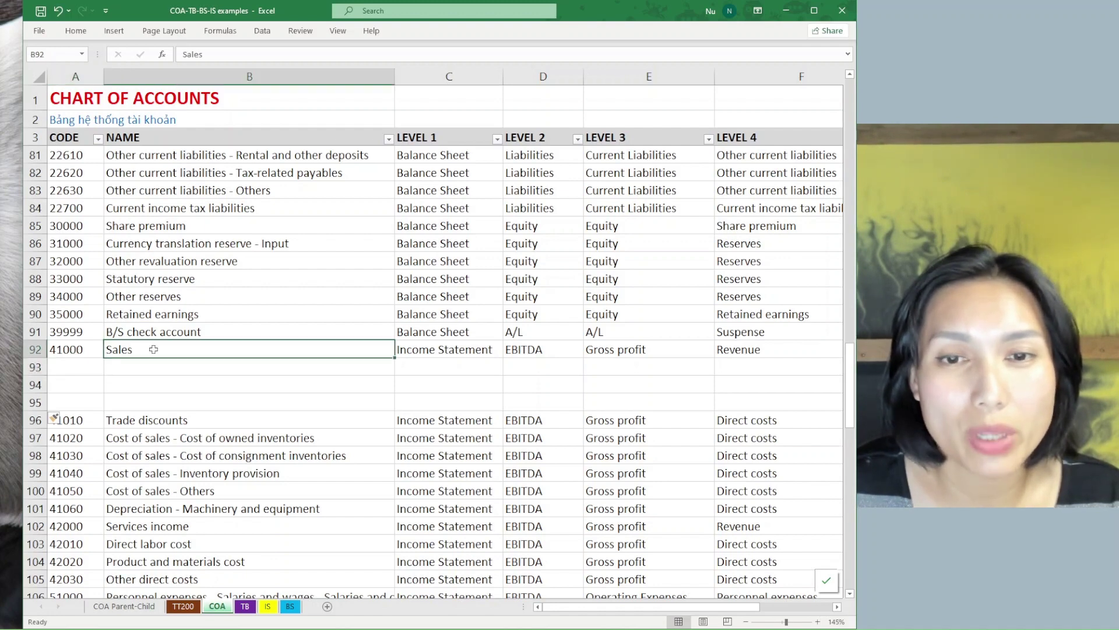
left_click_drag(147, 365, 142, 402)
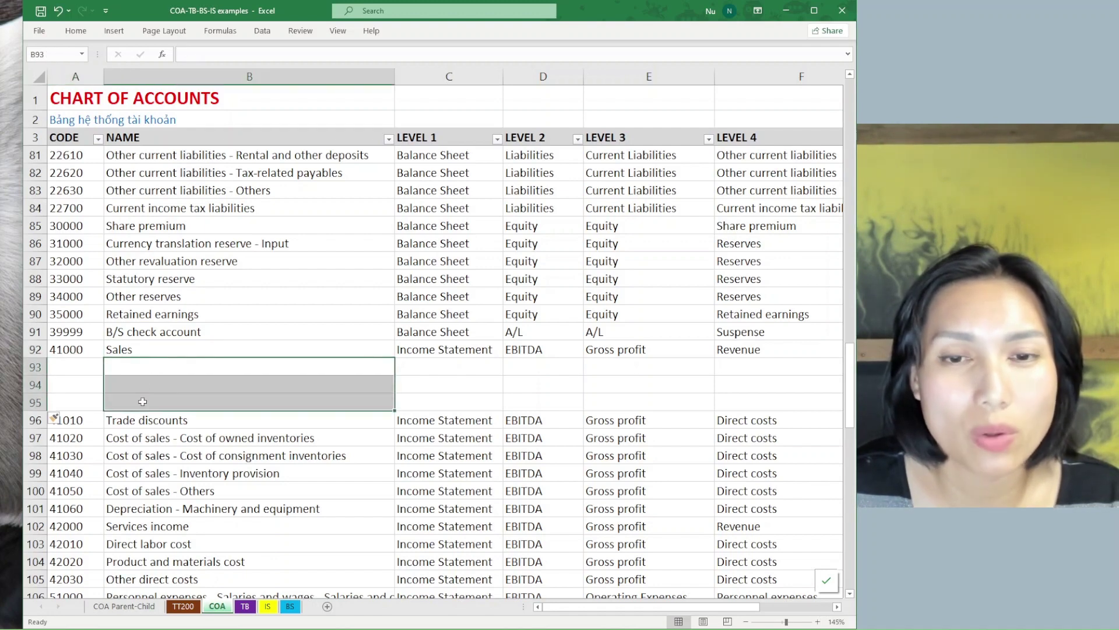
double_click(151, 350)
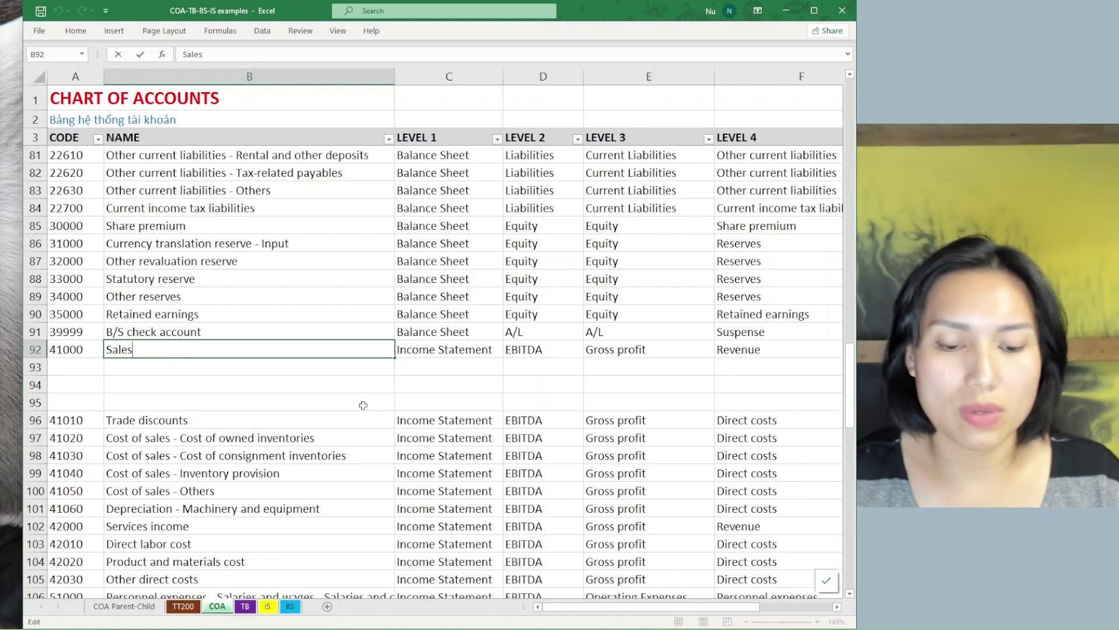
type("-")
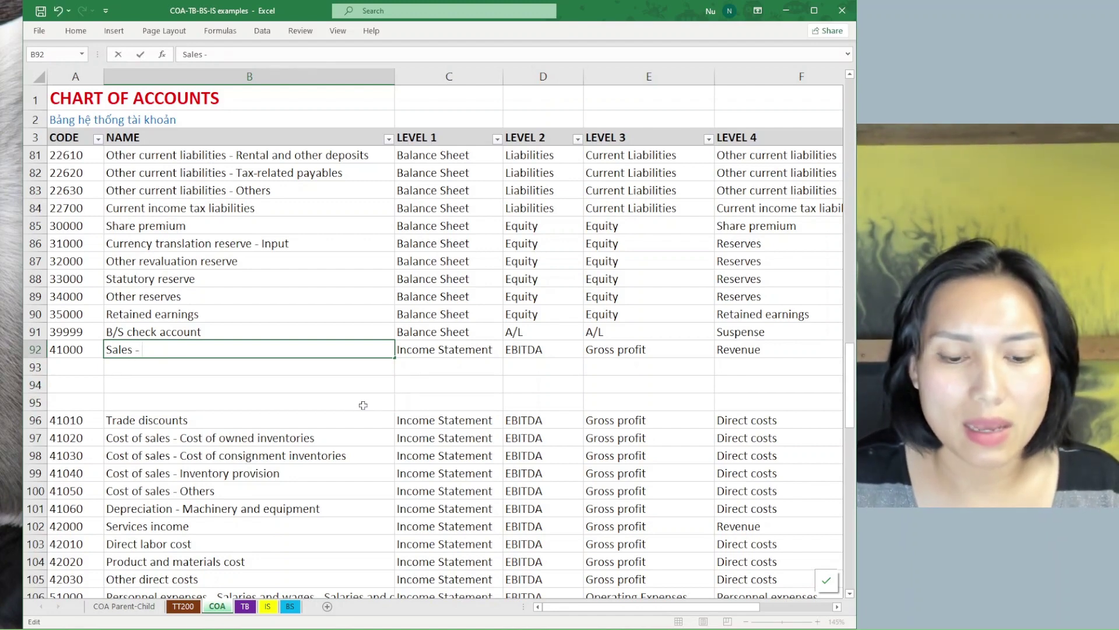
type(" f")
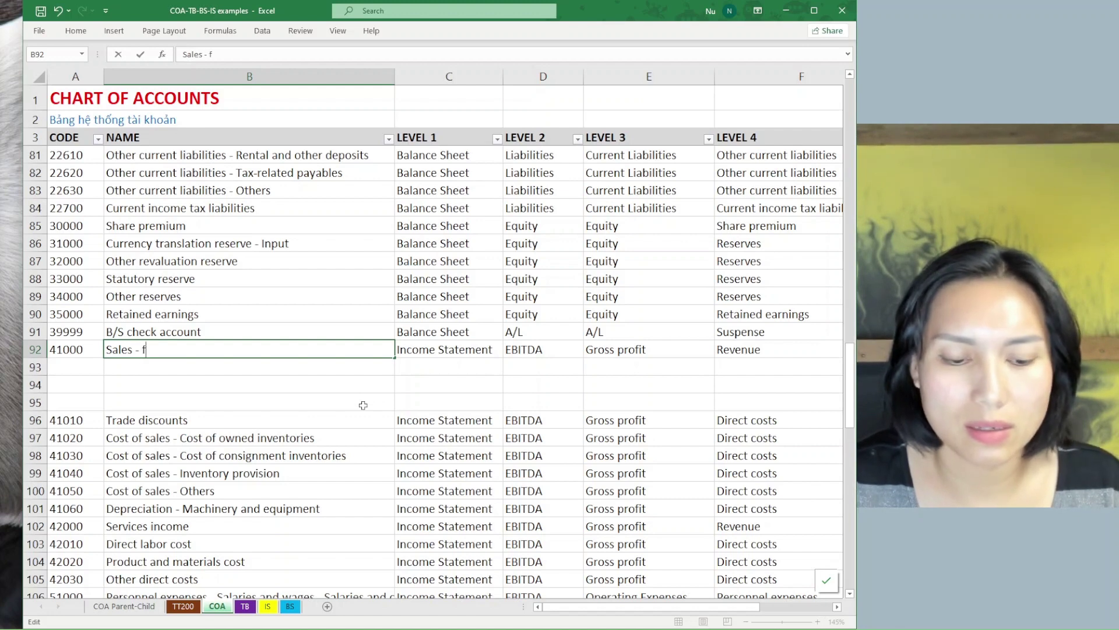
type("re")
key("BackSpace")
key("BackSpace")
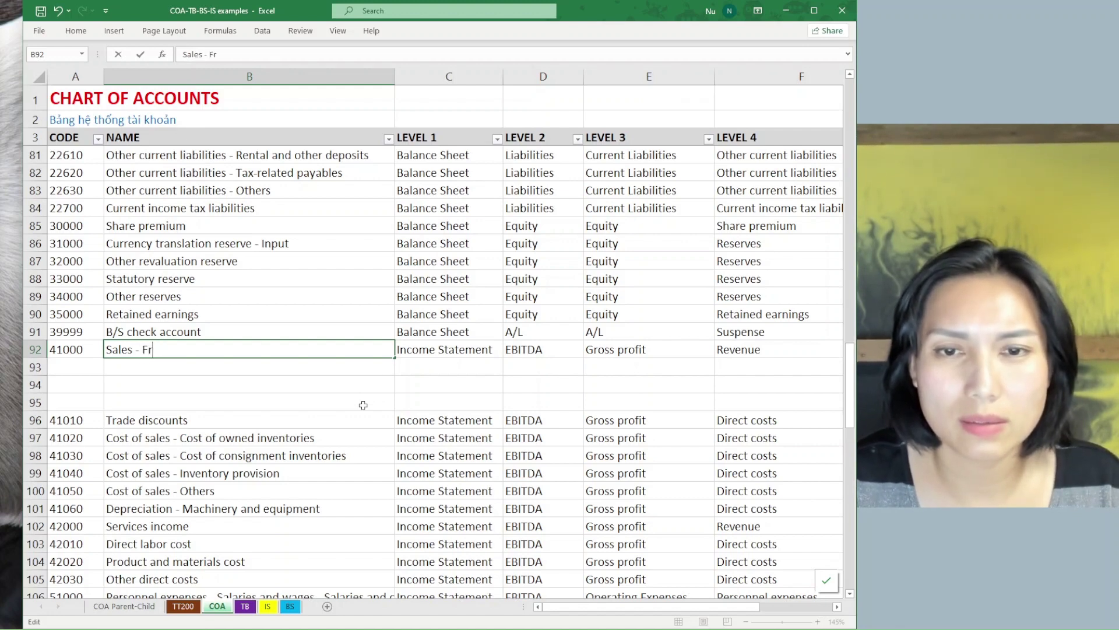
key("Return")
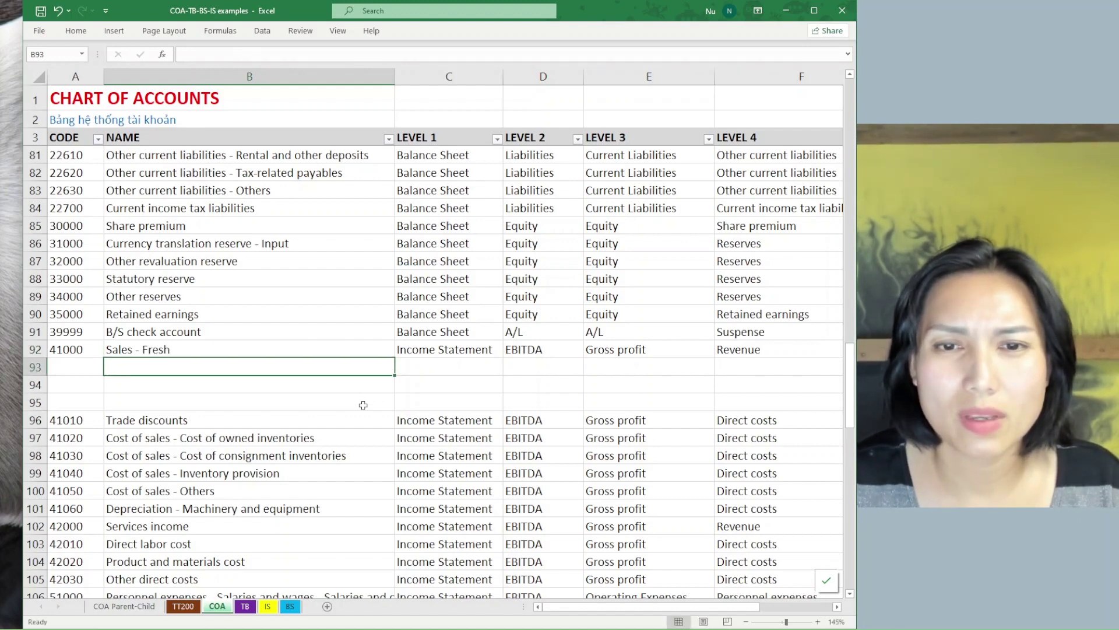
- Name the accounts in the first two blank rows Sales - Frozen and Sales - Dry
type("Sales")
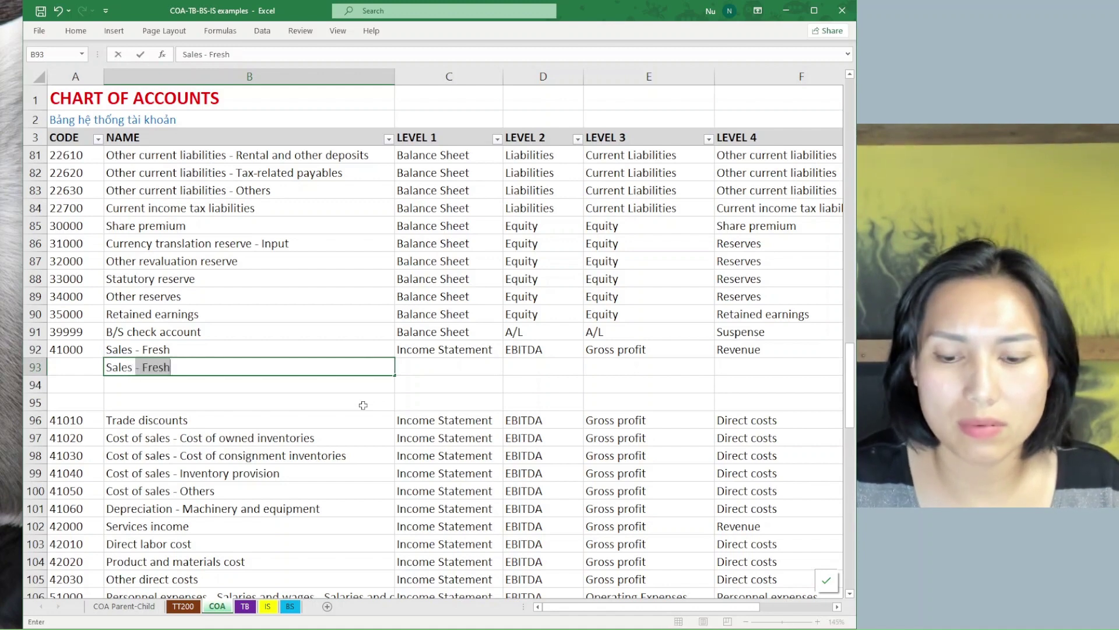
type(" - Fro")
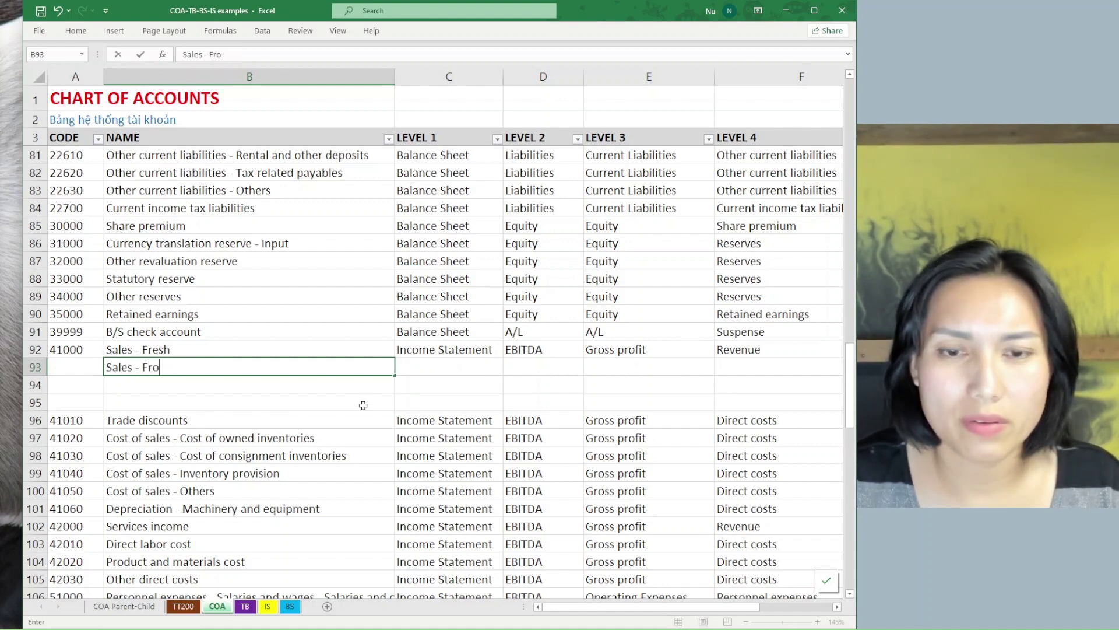
type("zen")
key("Return")
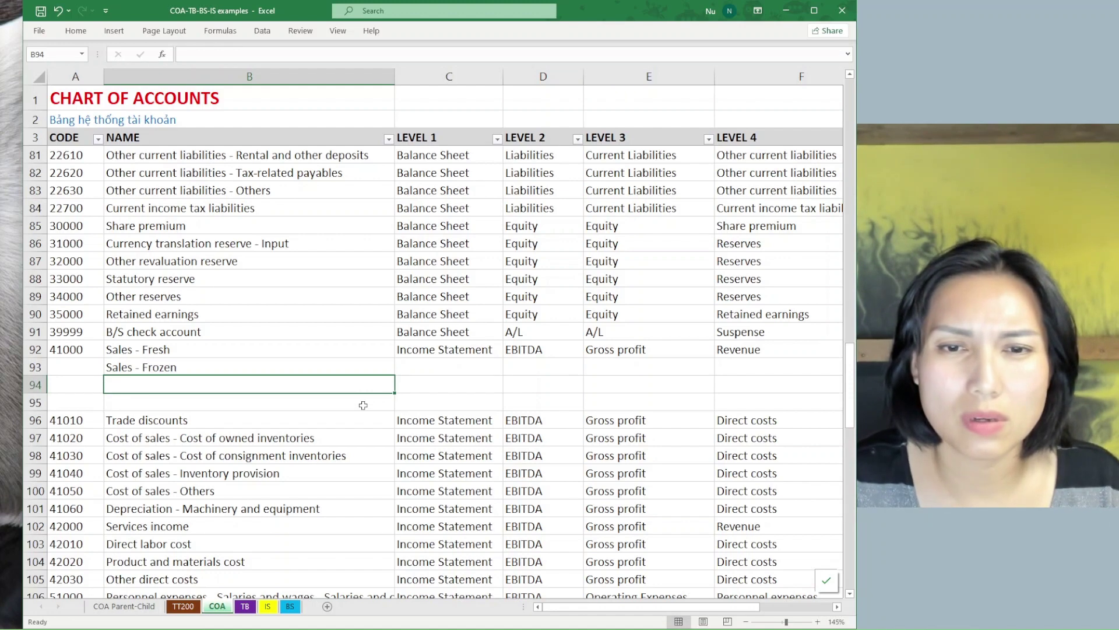
type("Sales ")
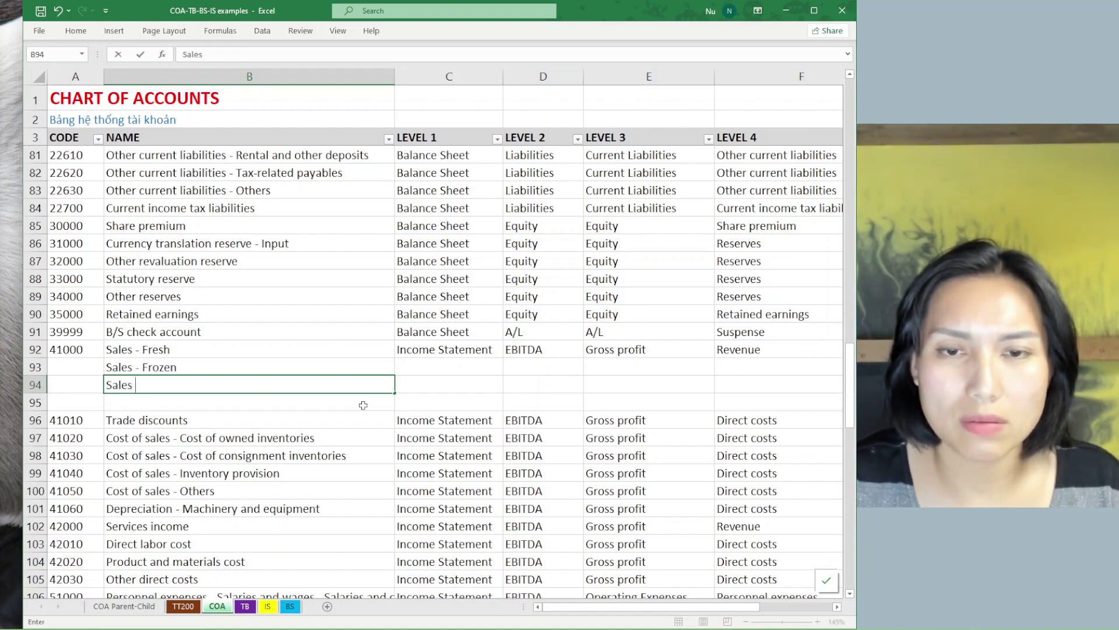
type("- Dry")
key("Return")
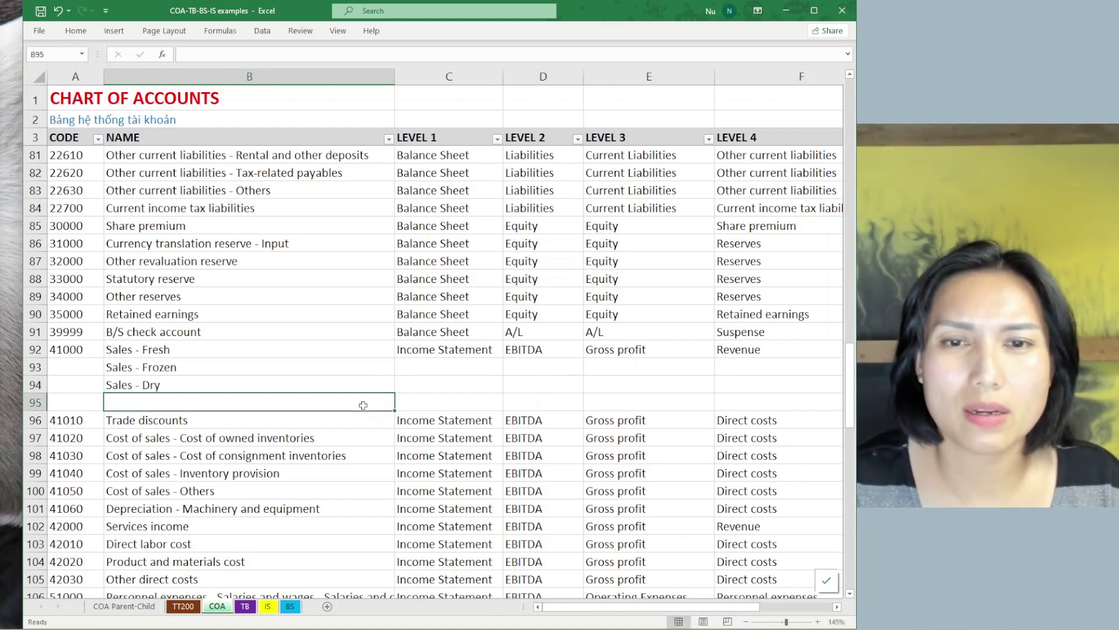
- Assign code 41001 to Sales - Frozen and code 41002 to Sales - Dry
left_click(100, 373)
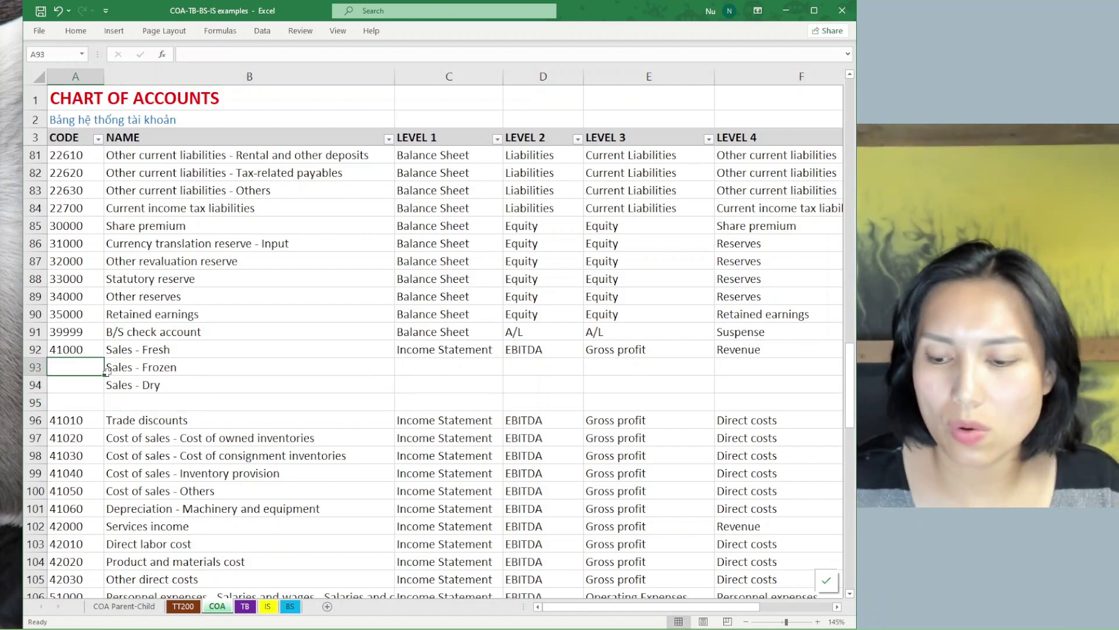
type("41001")
key("Return")
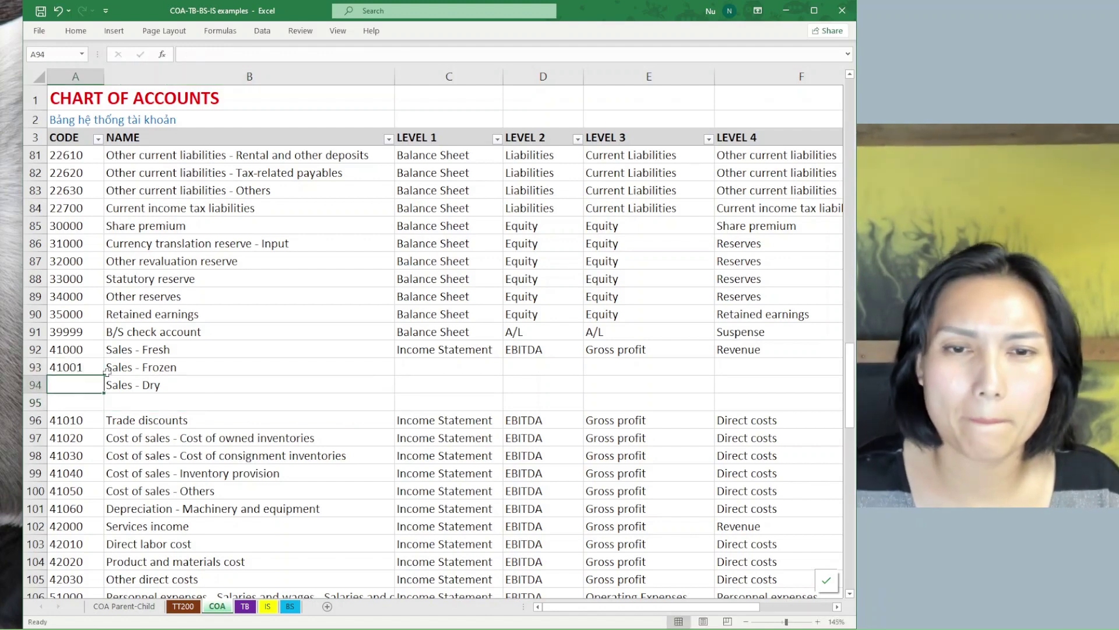
left_click(95, 366)
left_click_drag(103, 375, 105, 389)
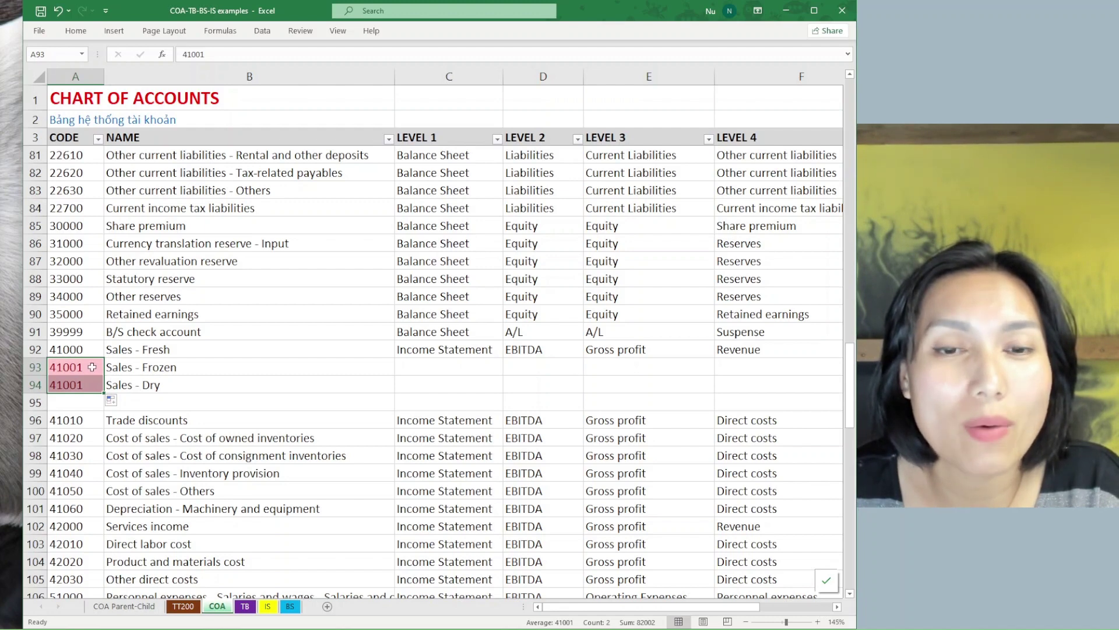
left_click(131, 382)
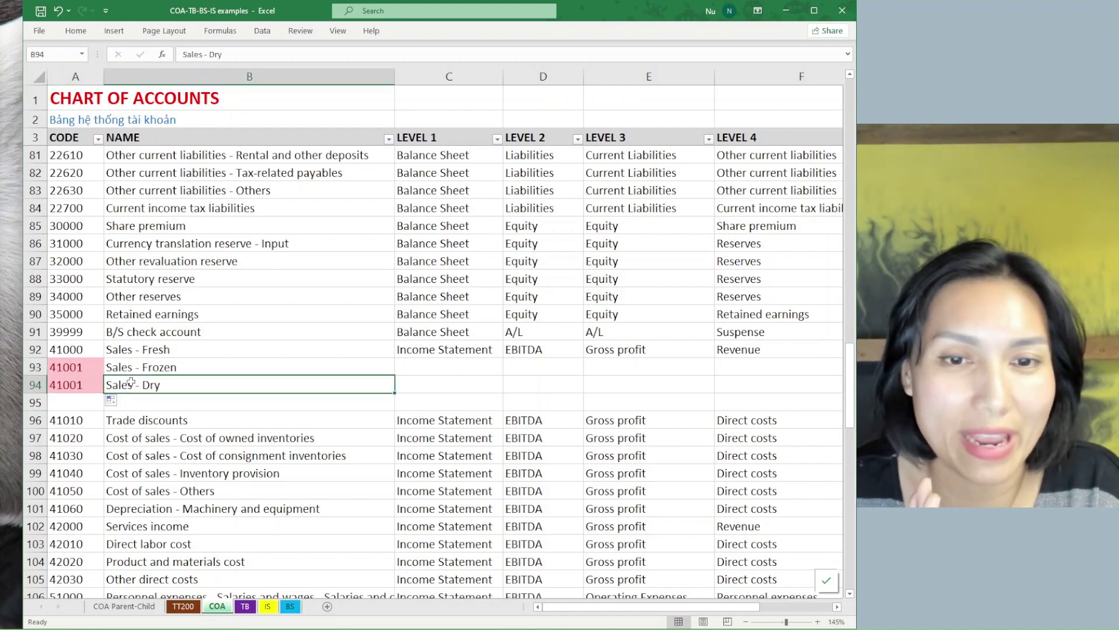
left_click(88, 382)
key("F2")
key("BackSpace")
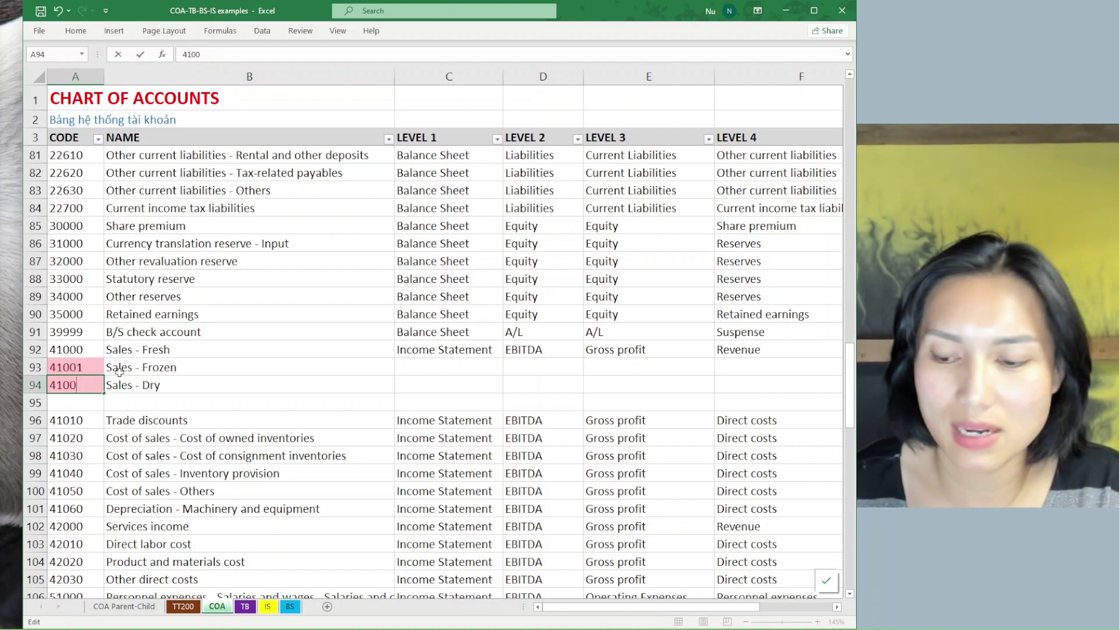
type("2")
key("Return")
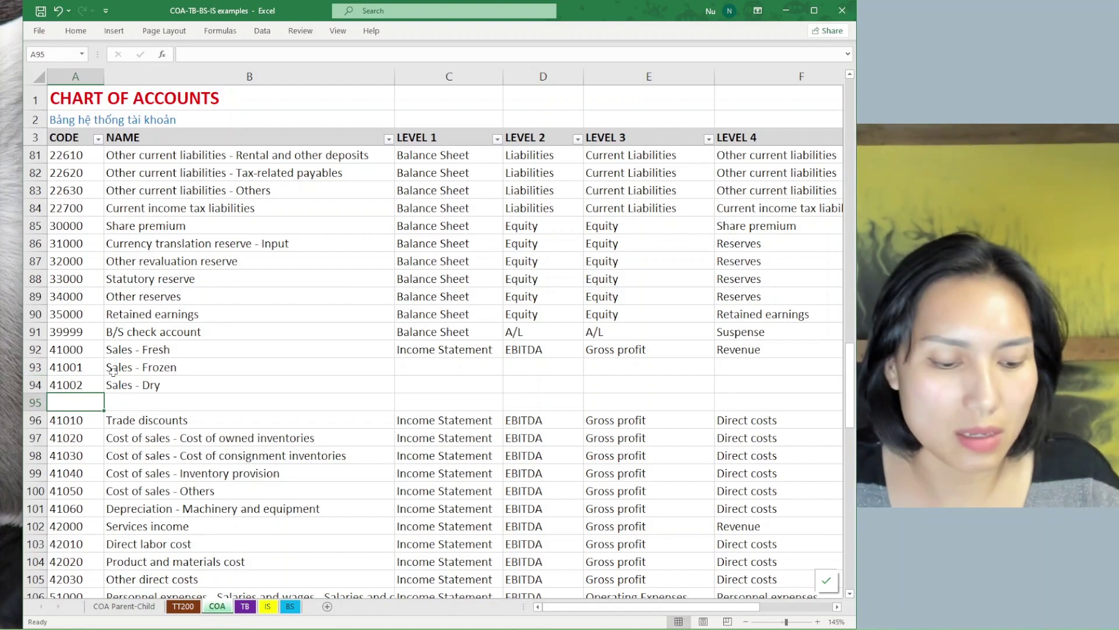
- Undo the added sales codes and names, the Sales rename and the three inserted rows
key("ctrl+z")
key("ctrl+z")
key("ctrl+z")
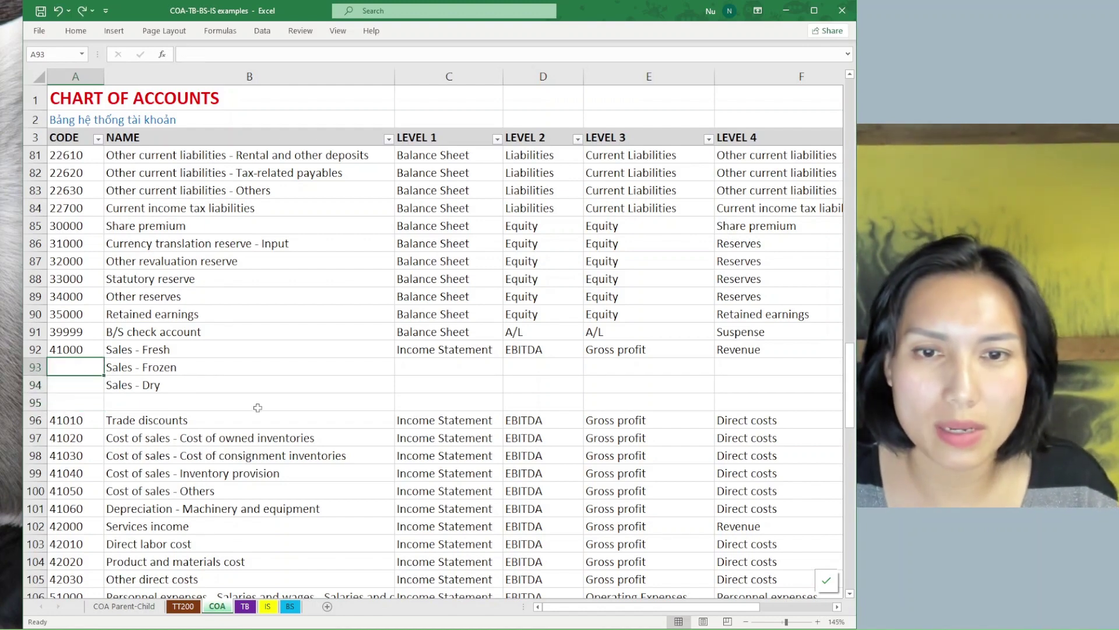
key("ctrl+z")
key("ctrl+z")
key("ctrl+z")
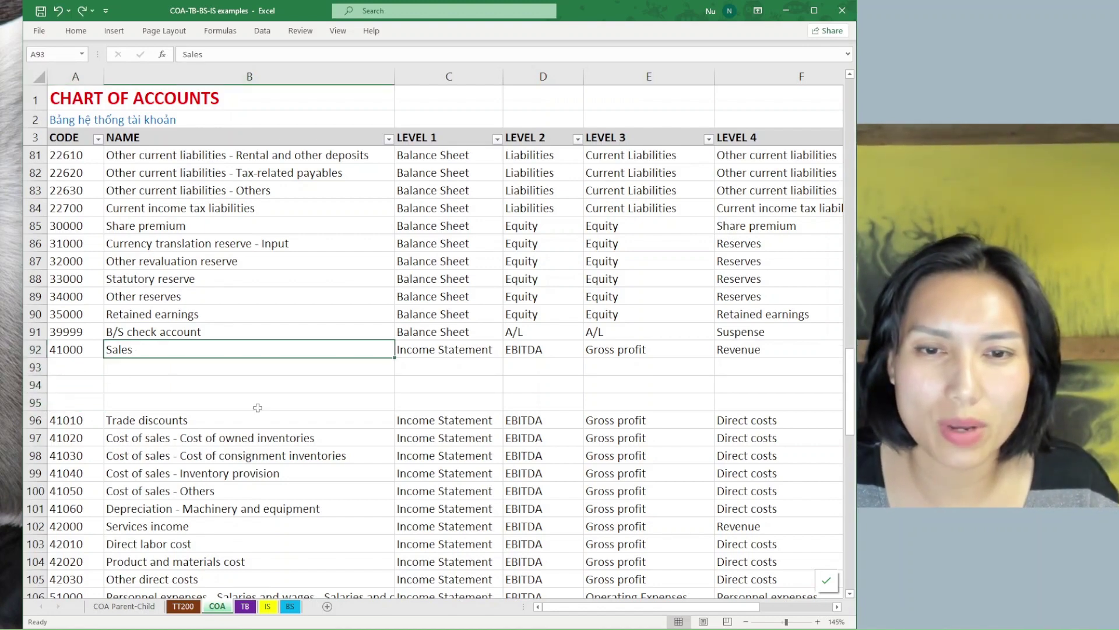
key("ctrl+z")
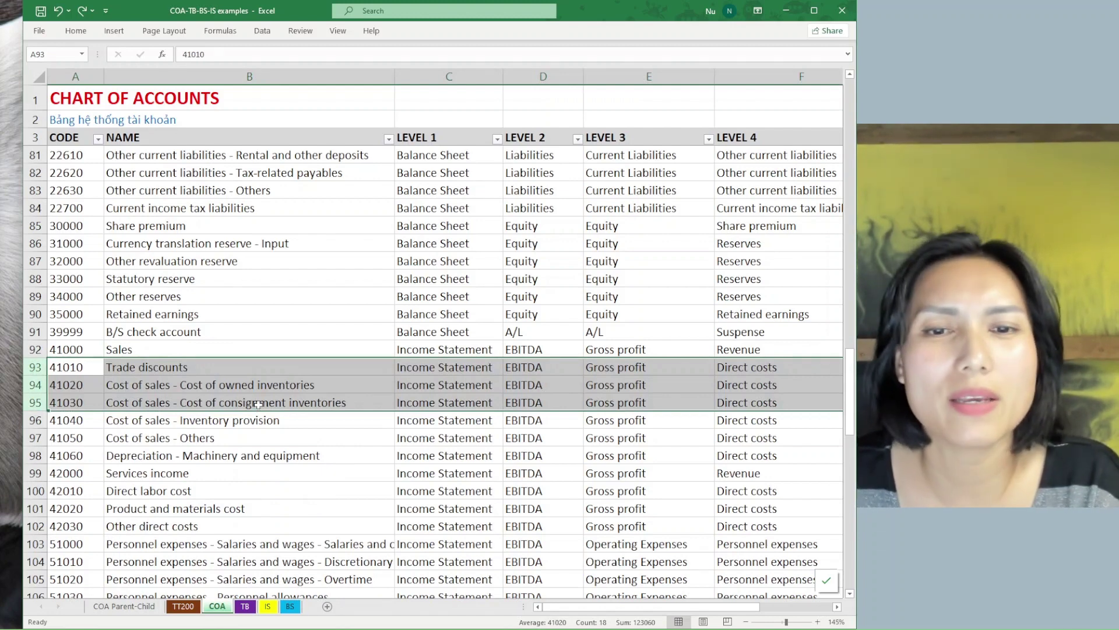
left_click(257, 404)
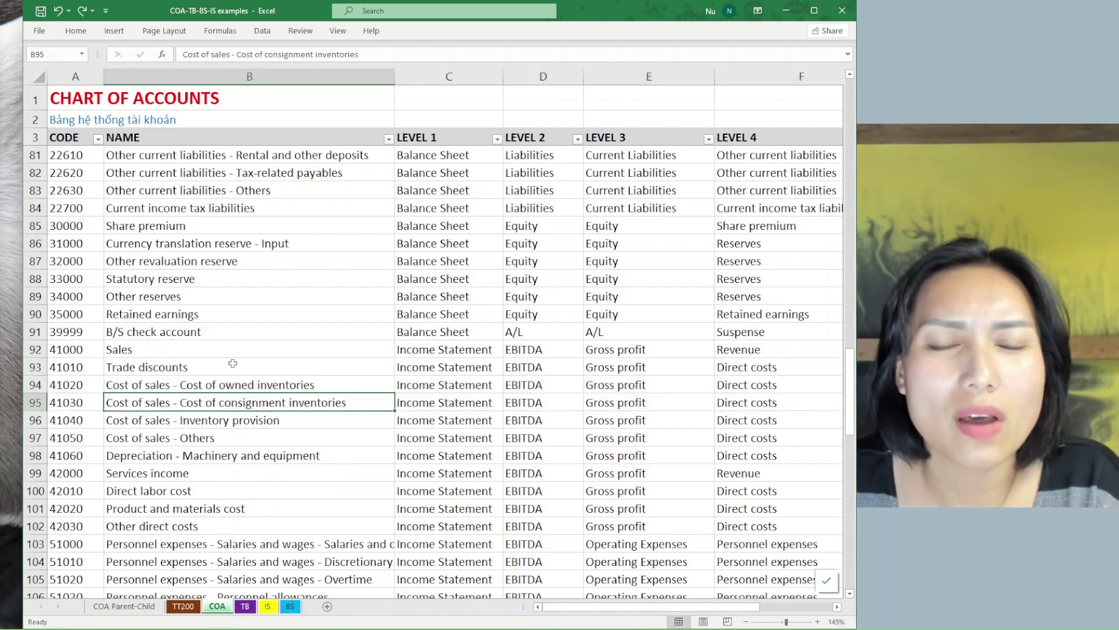
- Review the account code column around Trade discounts 41010, from the operating expense accounts back up to the current liabilities
left_click(60, 77)
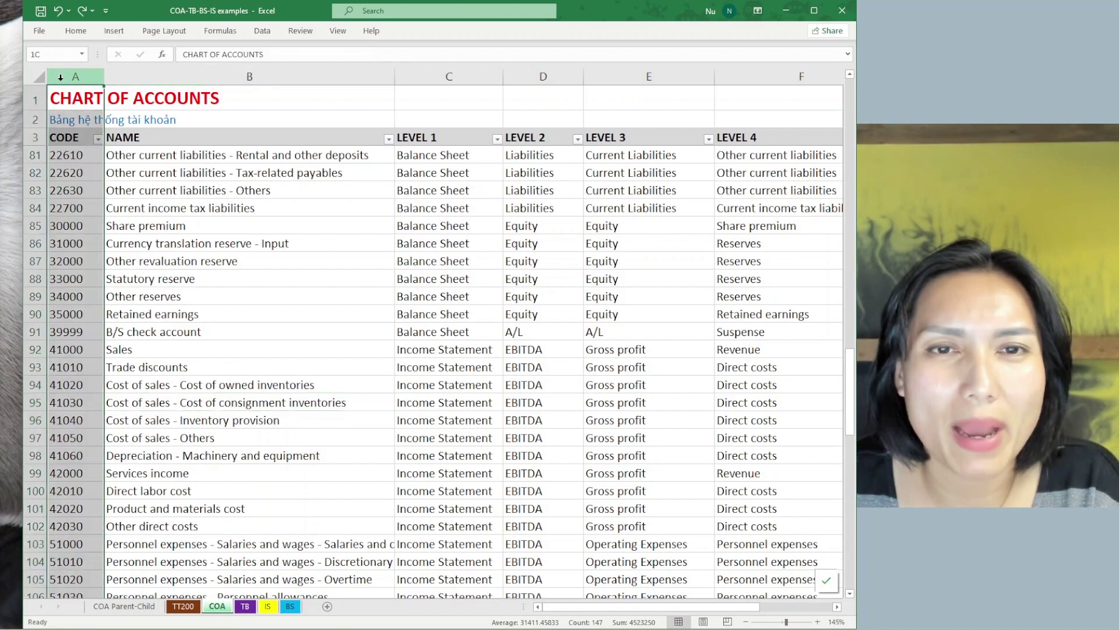
left_click(82, 367)
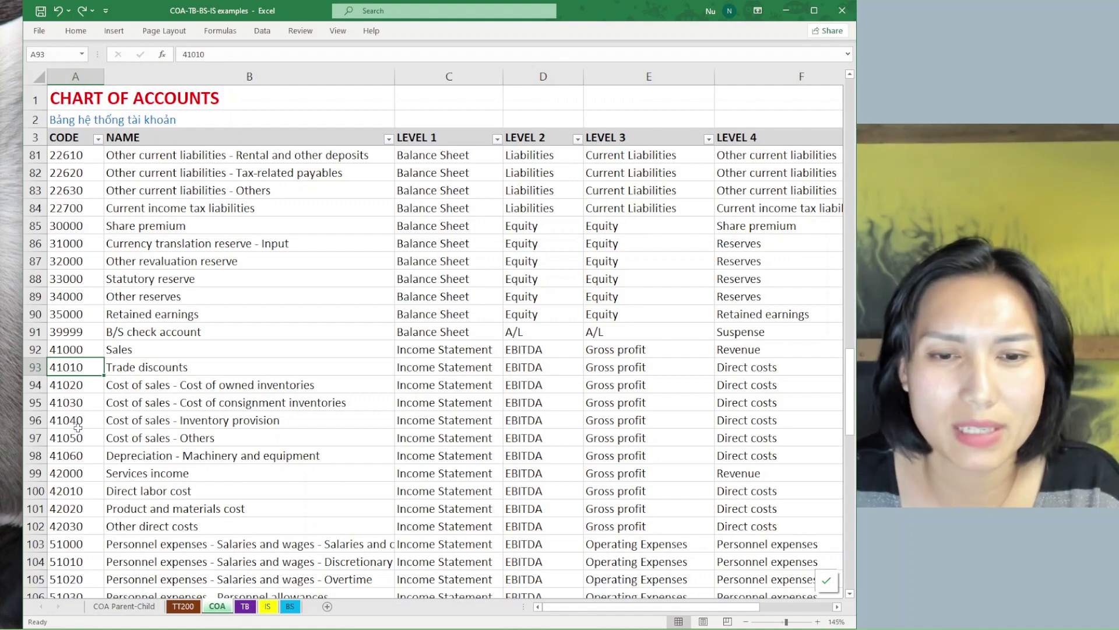
scroll(79, 428, "down", 3)
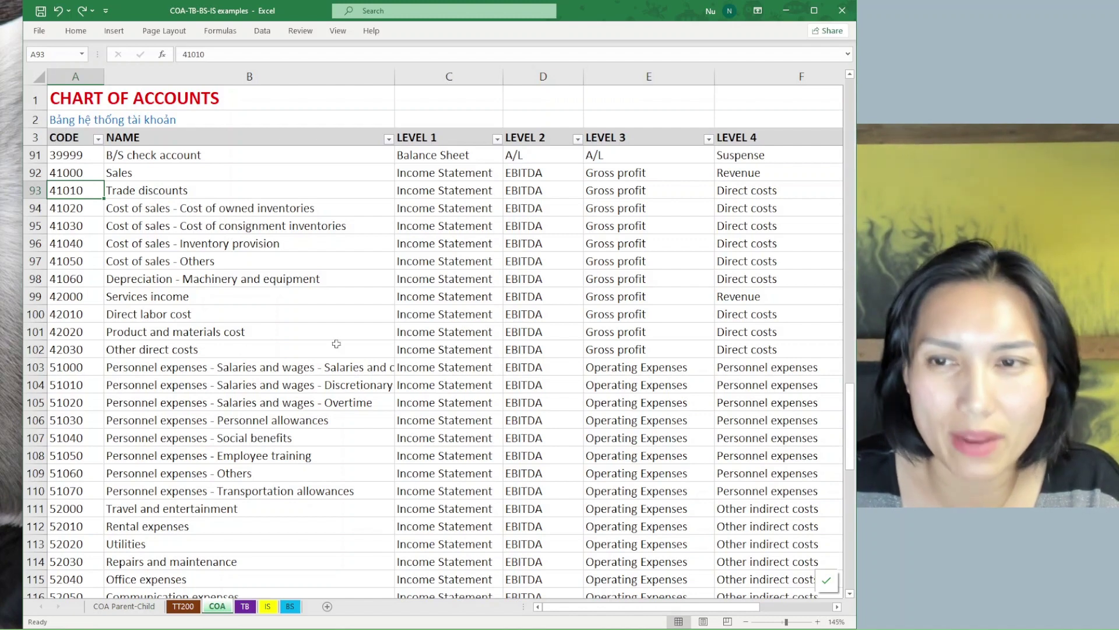
scroll(449, 331, "up", 3)
scroll(449, 331, "up", 3)
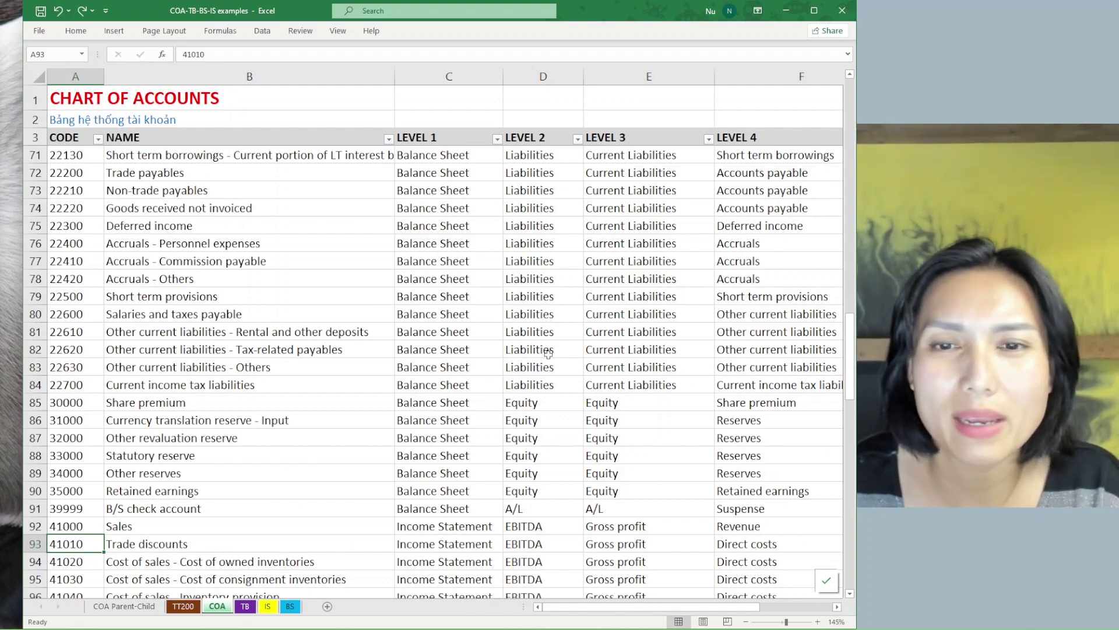
- Review the account codes from the current assets down to the Sales account, code 41000
scroll(251, 317, "up", 3)
scroll(391, 439, "up", 9)
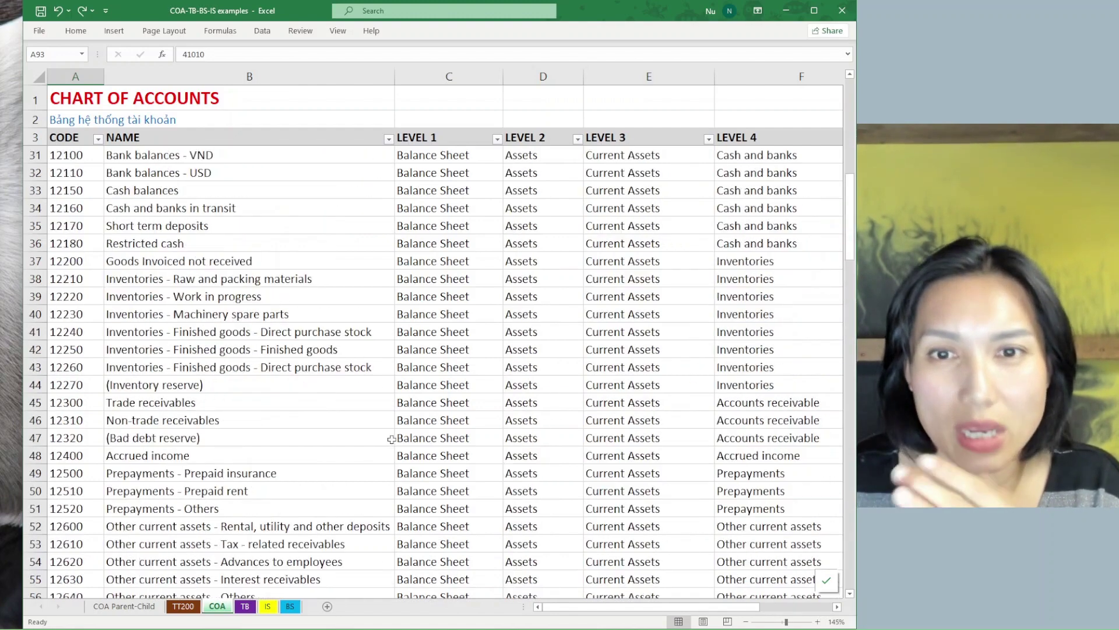
scroll(391, 439, "down", 3)
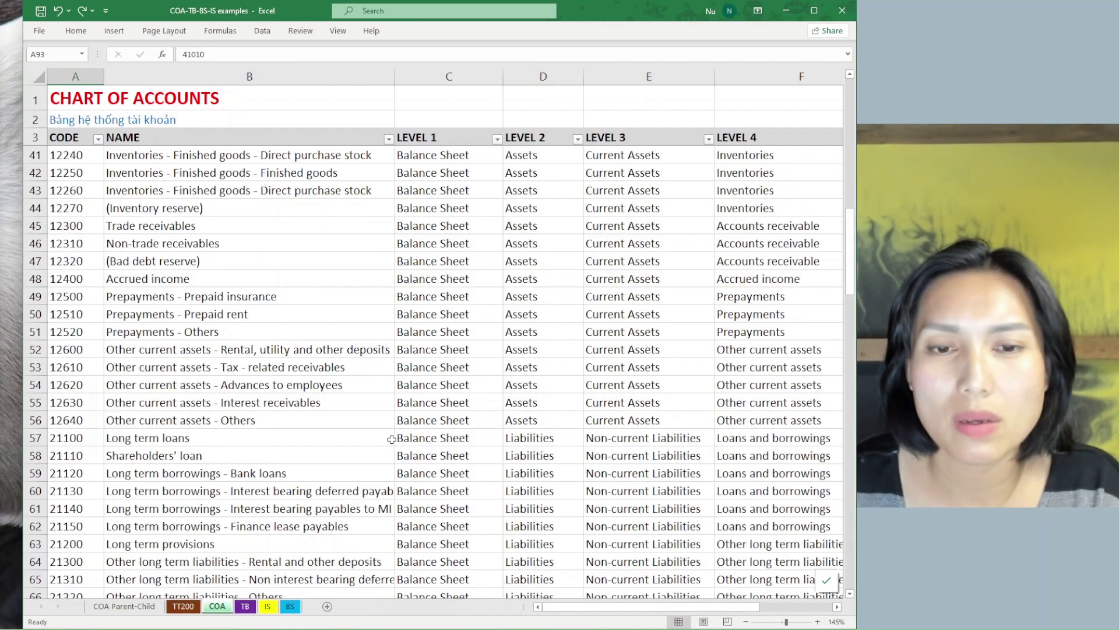
scroll(391, 439, "down", 13)
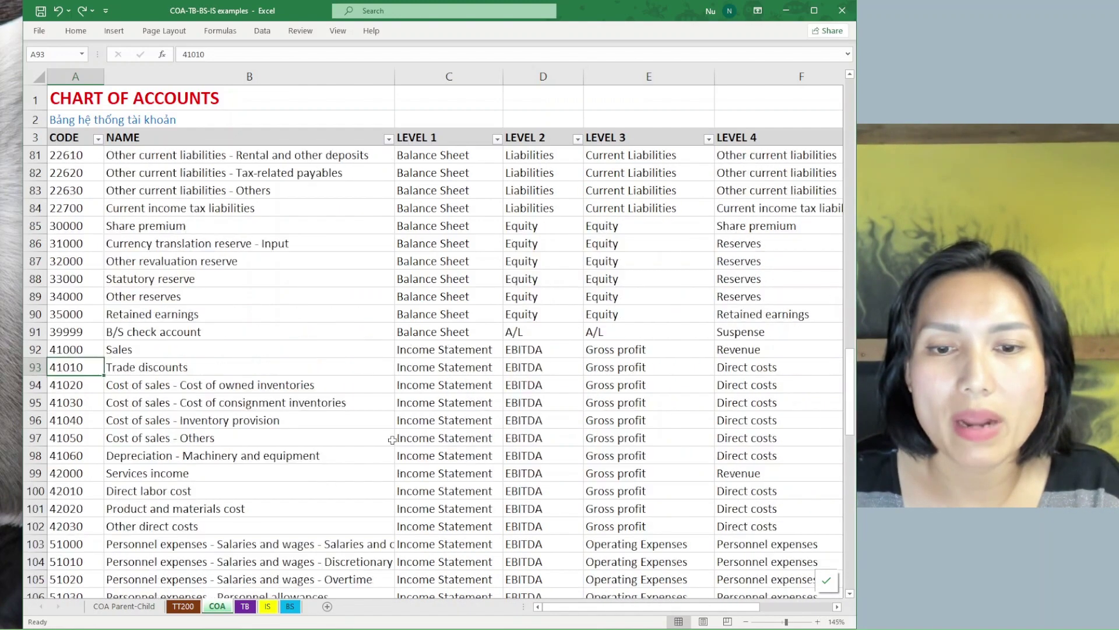
left_click(140, 353)
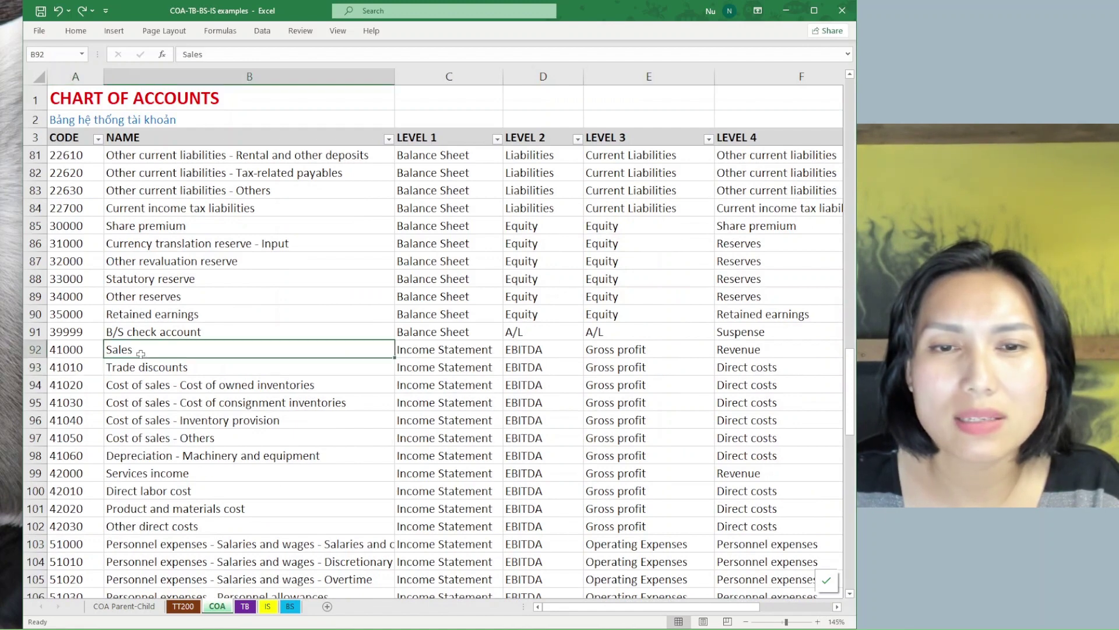
left_click(56, 347)
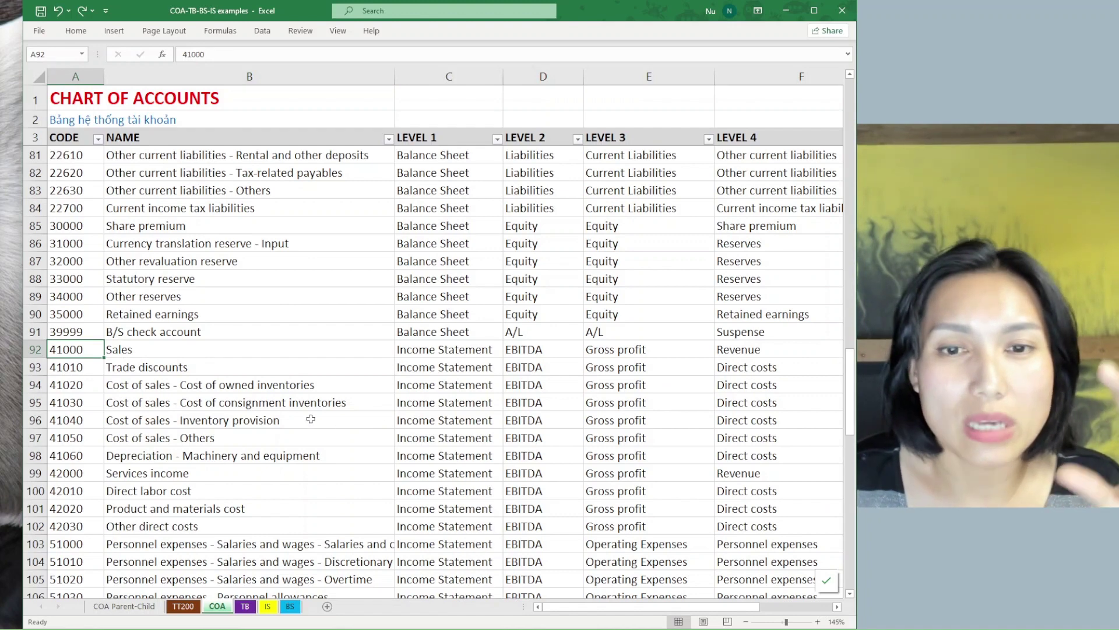
- Examine the Cost of sales and Personnel expenses account names, along with the codes of Personnel allowances and Office expenses
left_click_drag(204, 387, 204, 437)
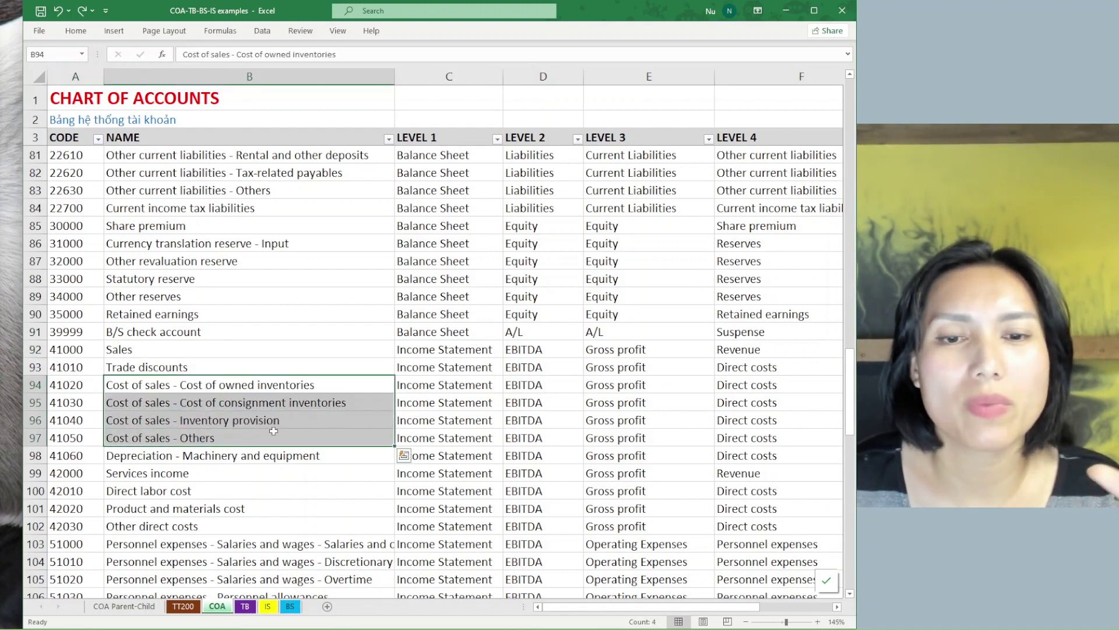
scroll(273, 431, "down", 7)
left_click_drag(208, 232, 235, 316)
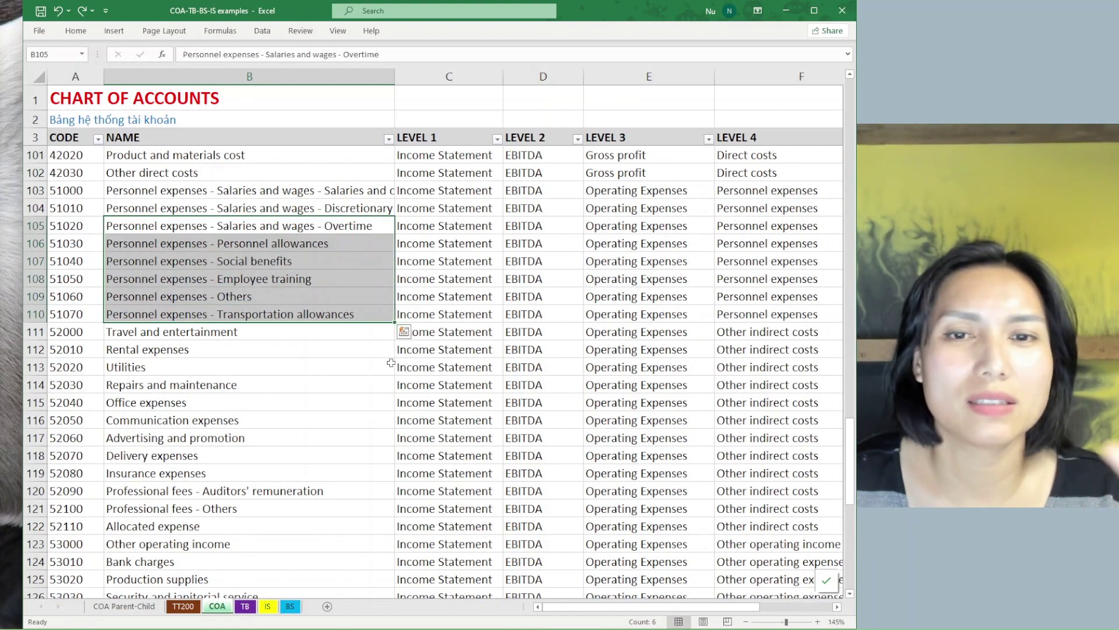
left_click(68, 250)
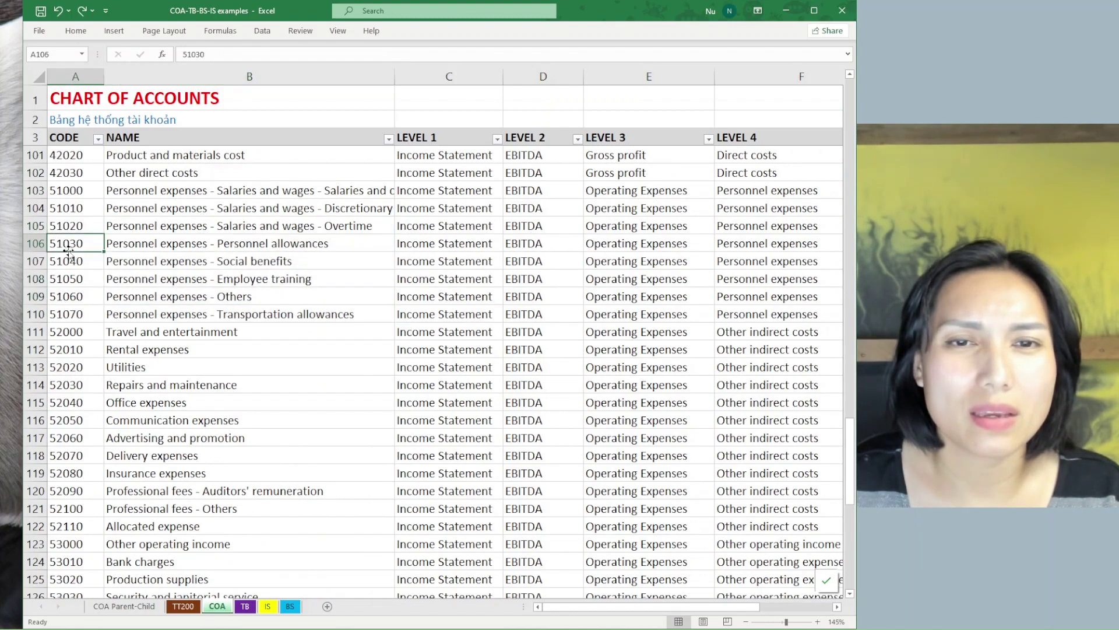
left_click(73, 398)
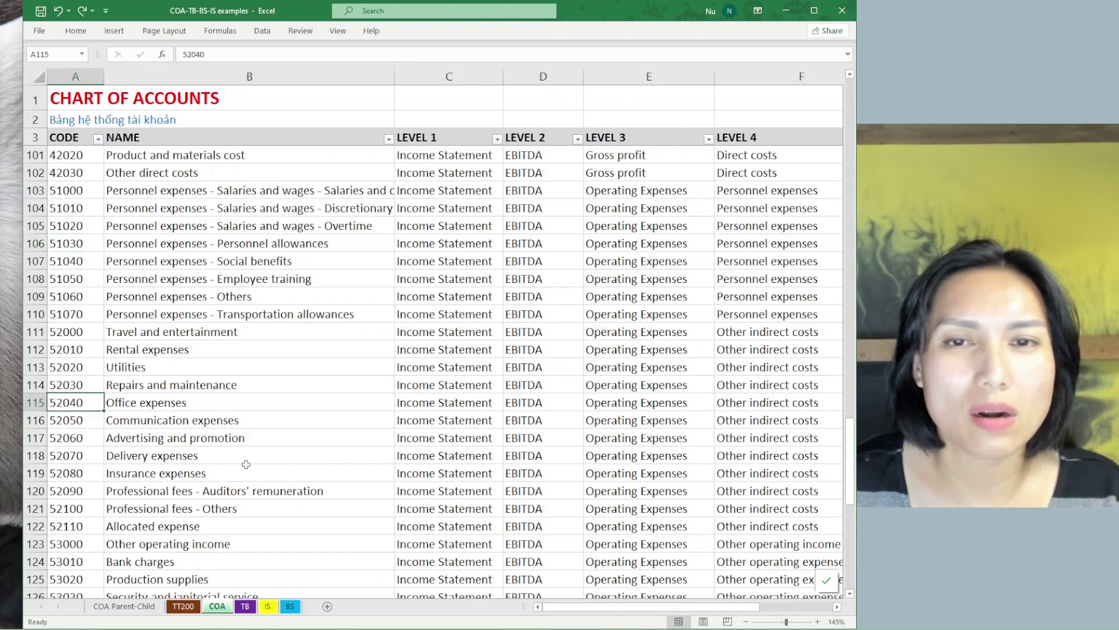
scroll(246, 464, "up", 3)
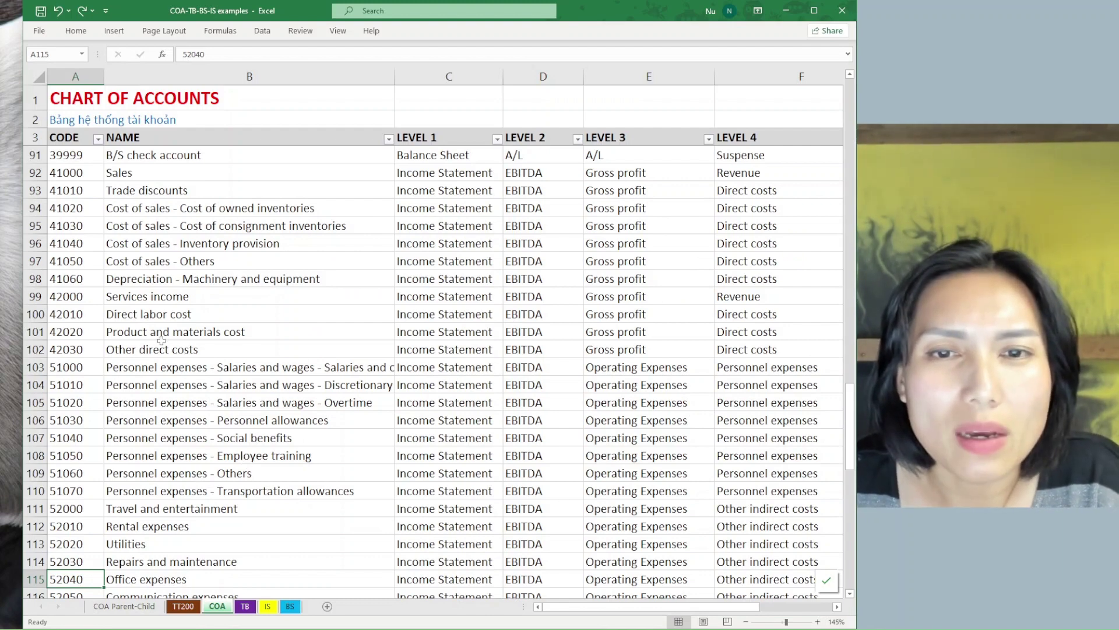
- Look through the chart from the personnel expenses down to the non-operating accounts and back up to the first asset accounts
left_click(172, 369)
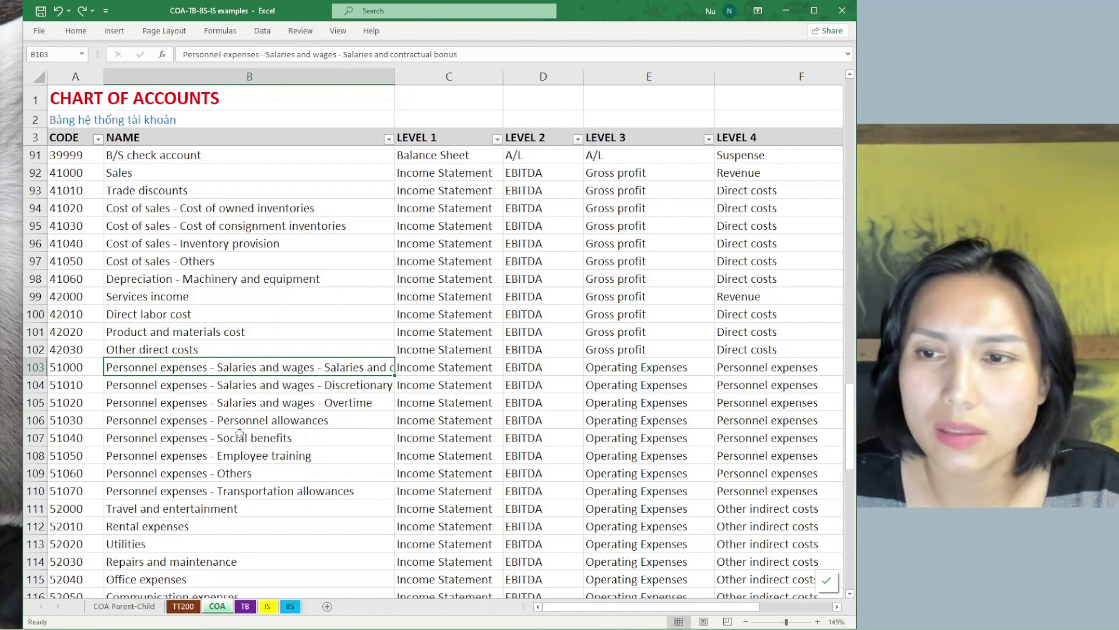
scroll(240, 434, "down", 3)
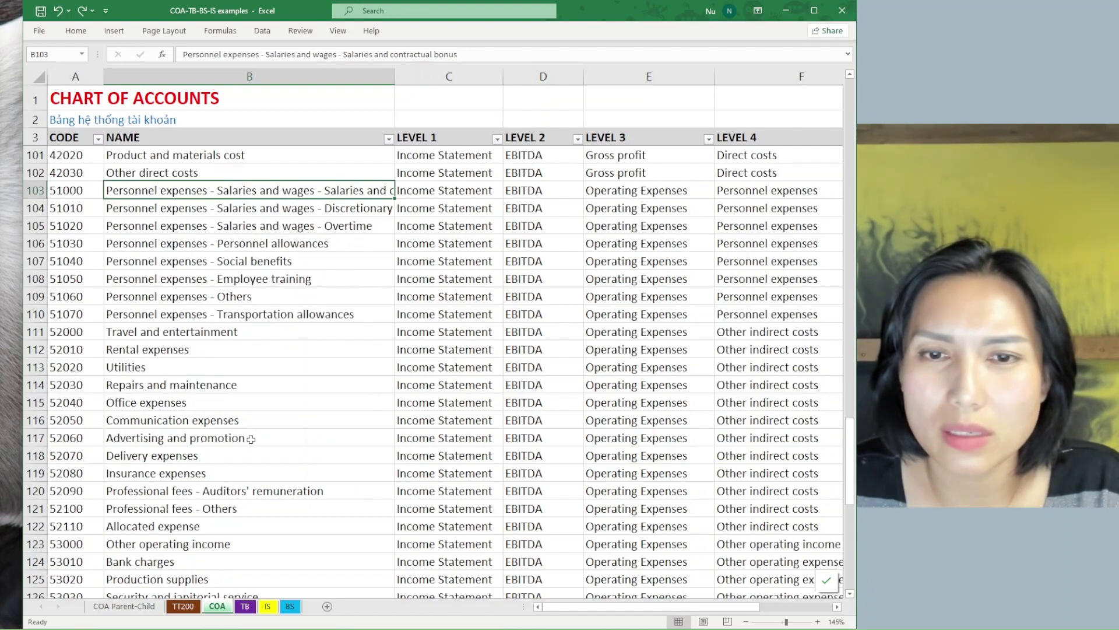
scroll(251, 438, "down", 6)
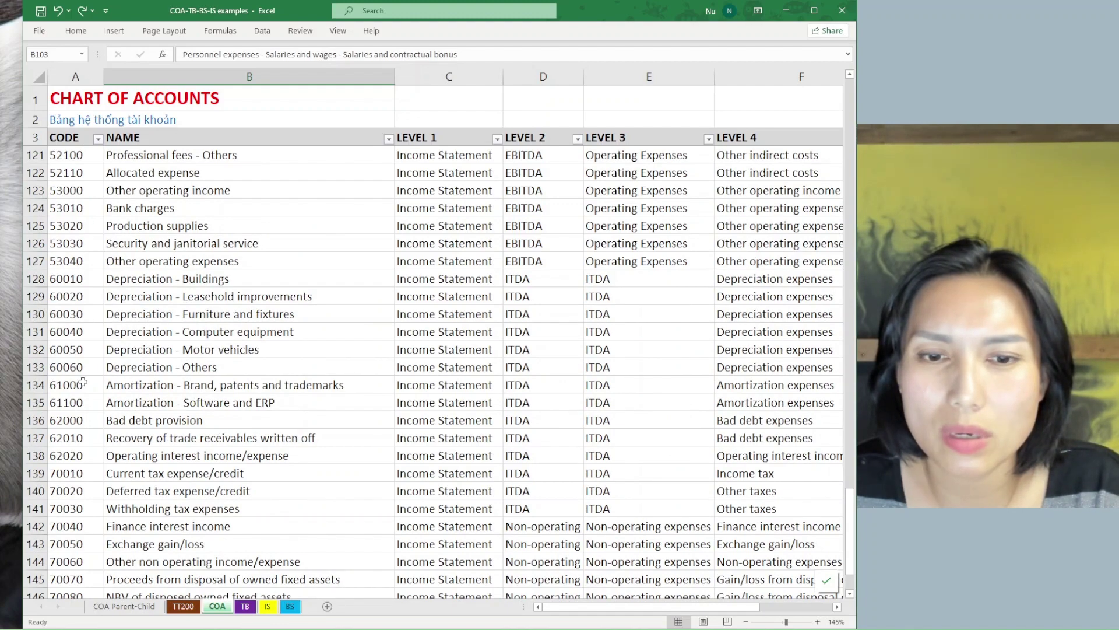
scroll(83, 381, "down", 6)
scroll(83, 381, "up", 6)
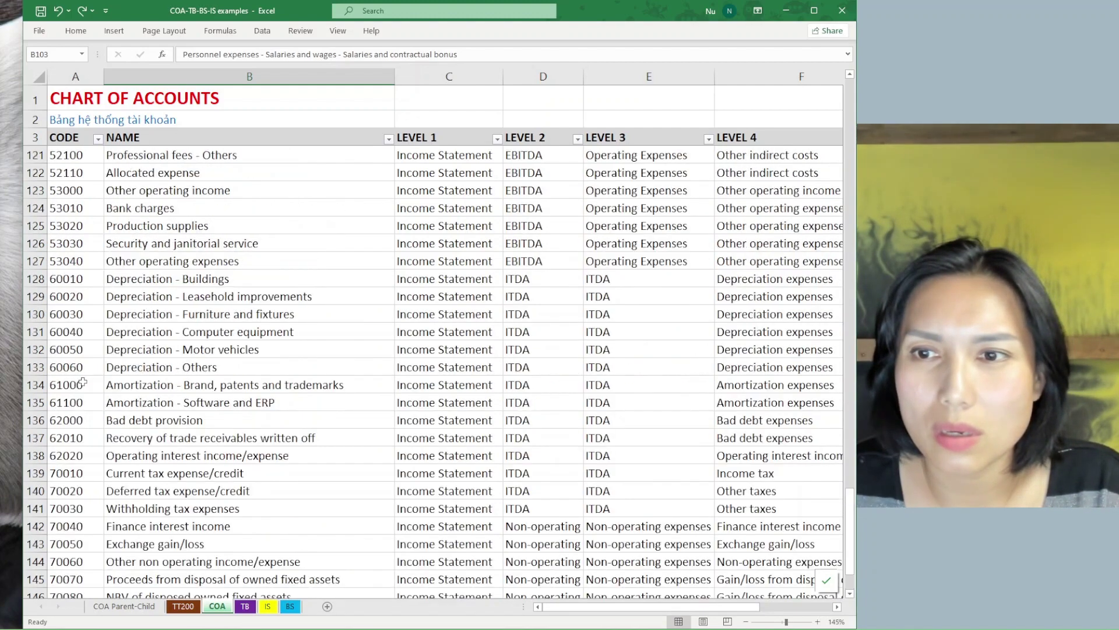
scroll(83, 381, "up", 20)
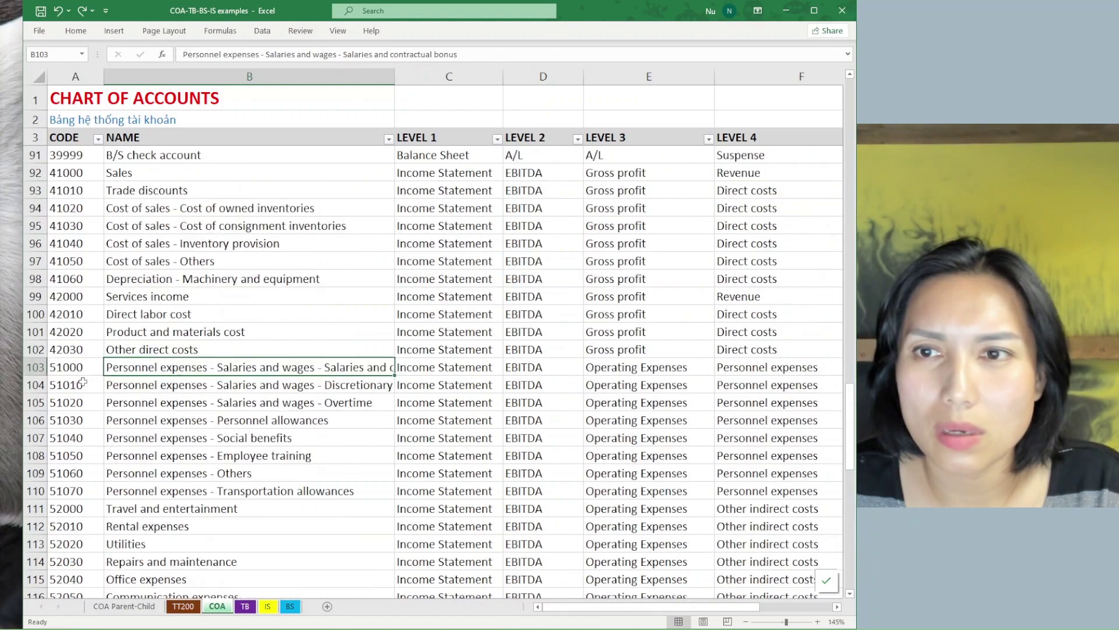
scroll(83, 382, "down", 6)
scroll(83, 382, "up", 6)
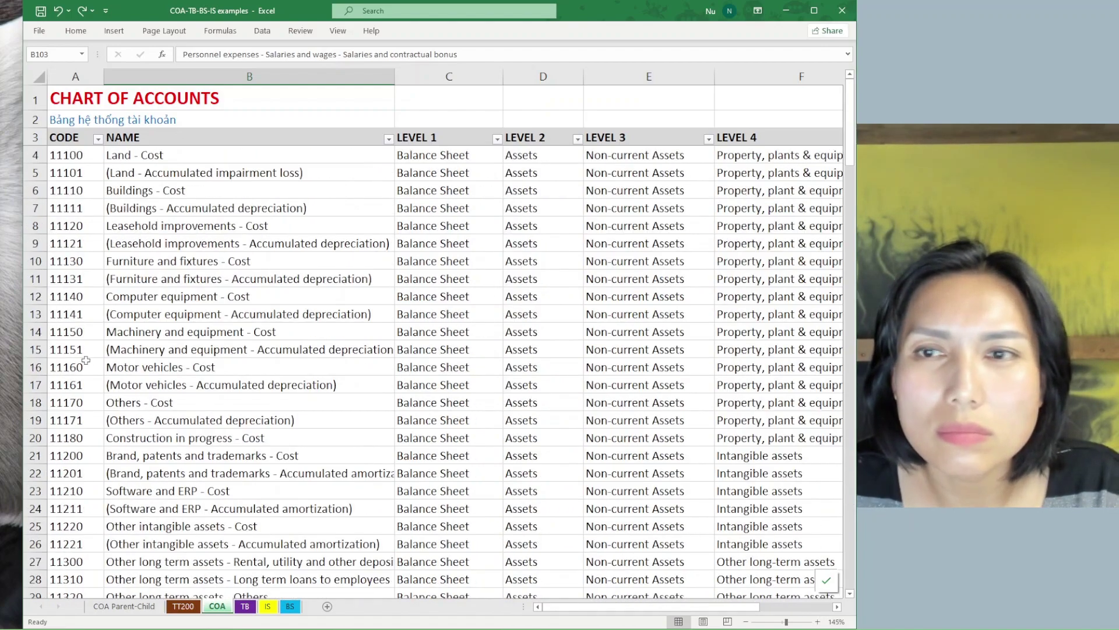
scroll(83, 381, "down", 20)
scroll(122, 366, "up", 17)
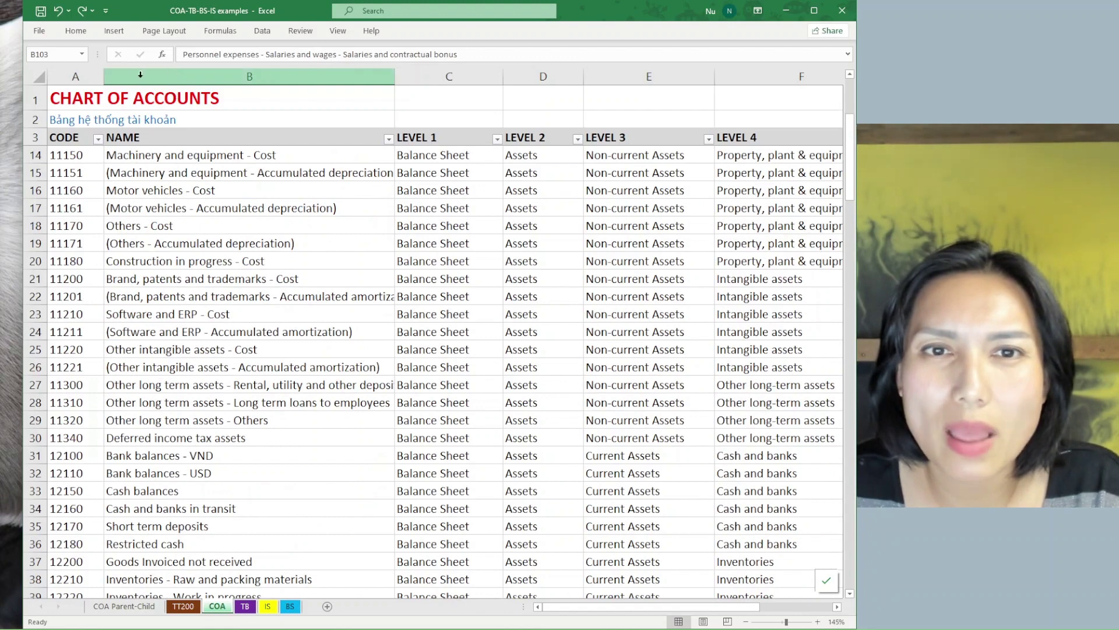
- Highlight the entire code column and the entire name column, and examine the Bank balances - VND account name
left_click(87, 76)
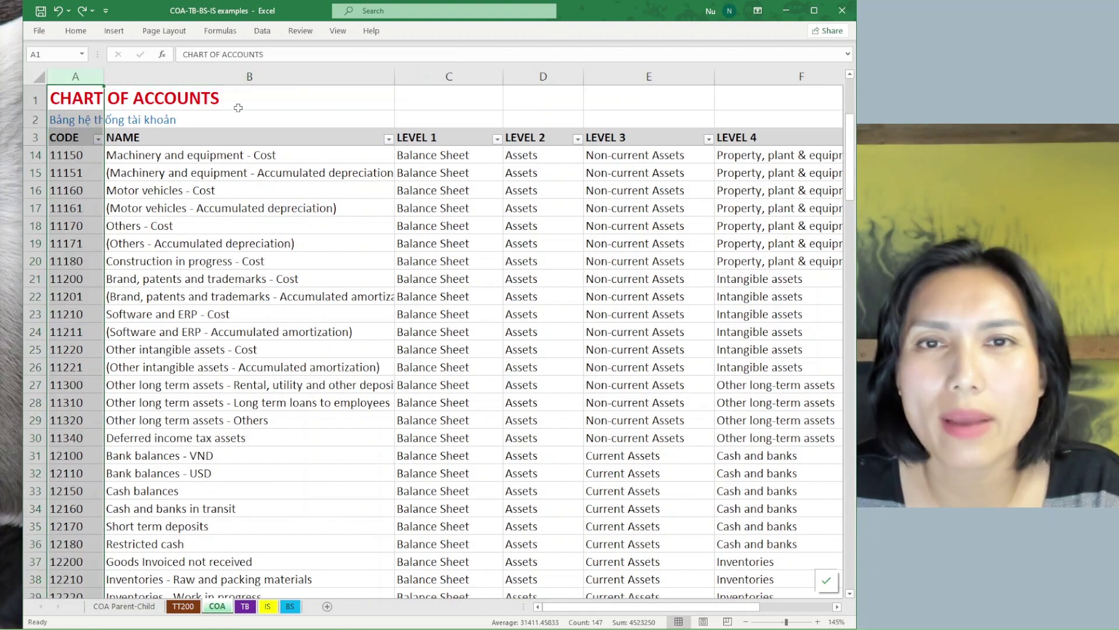
left_click(211, 76)
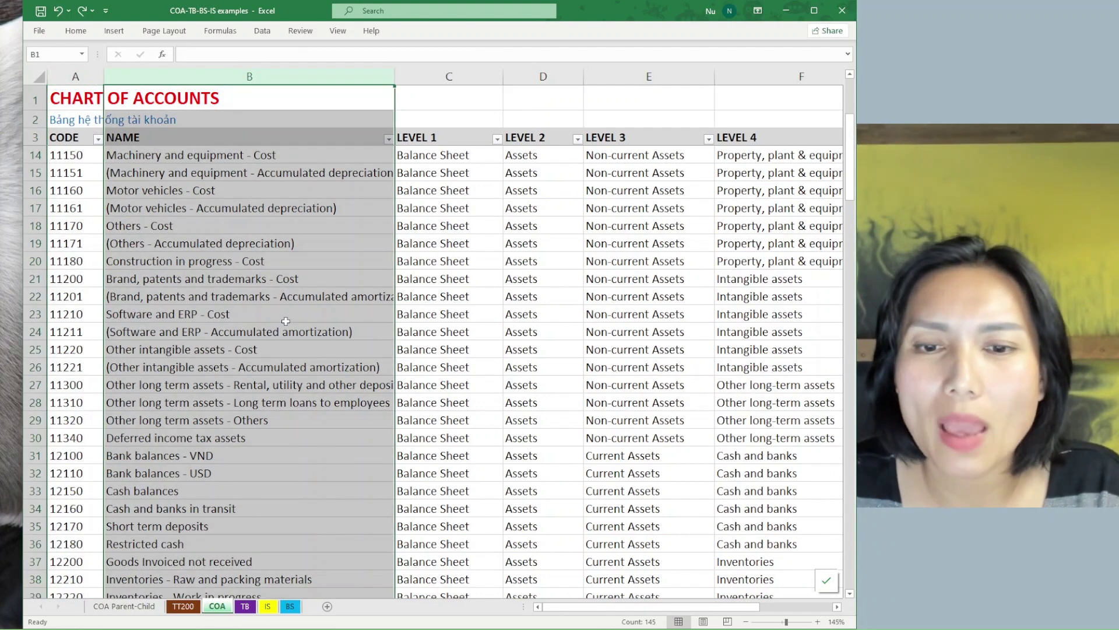
left_click(233, 455)
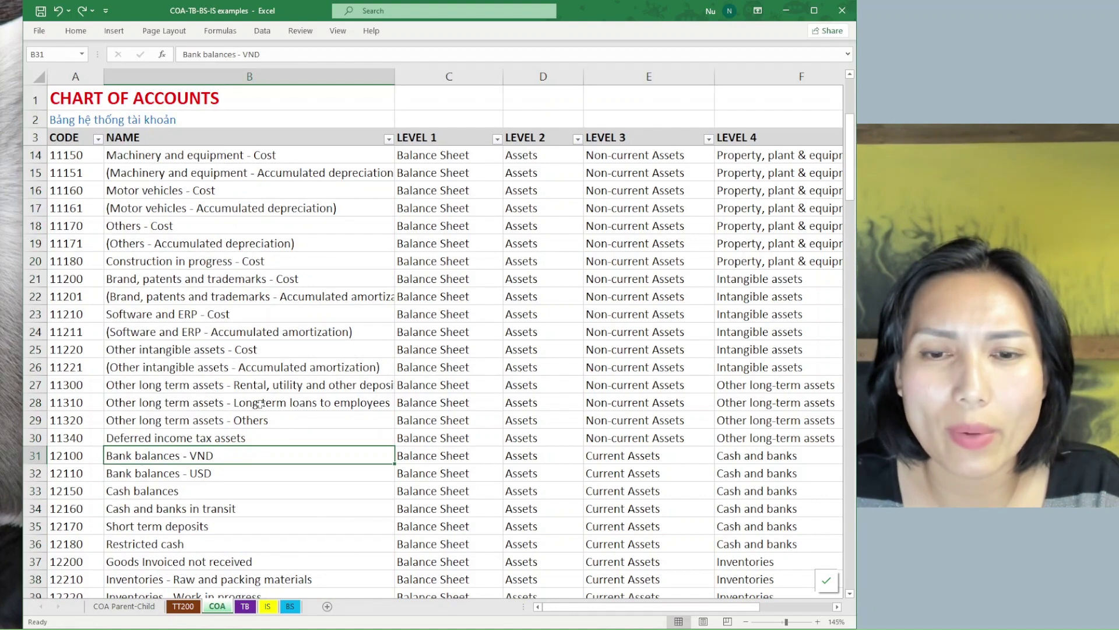
scroll(259, 403, "down", 3)
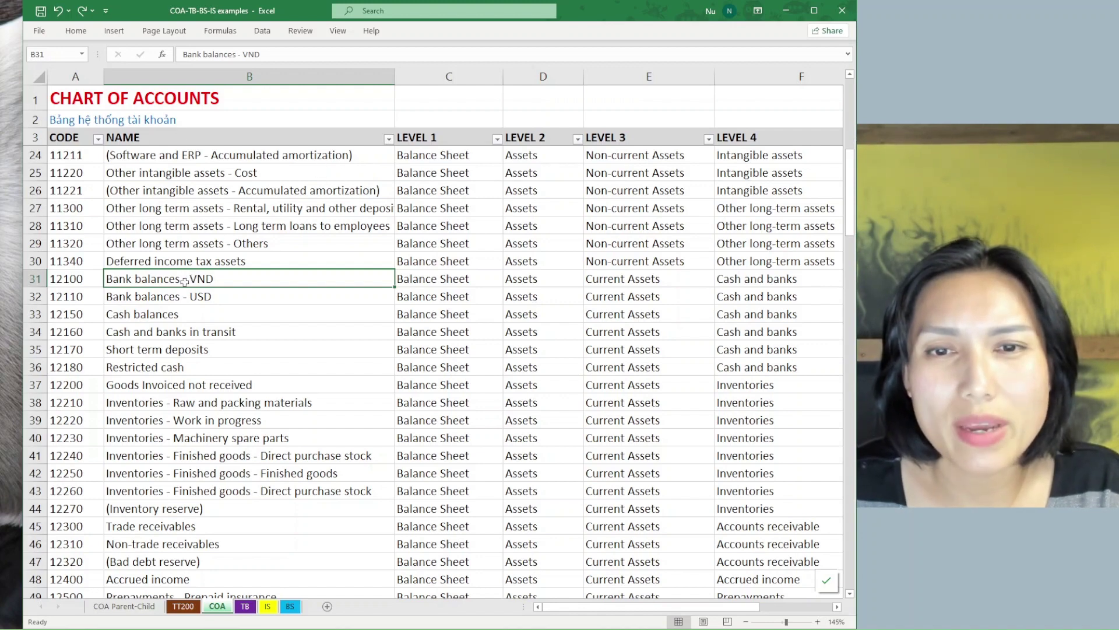
- Rename the account with code 12110 as USD Bank balances
left_click(176, 296)
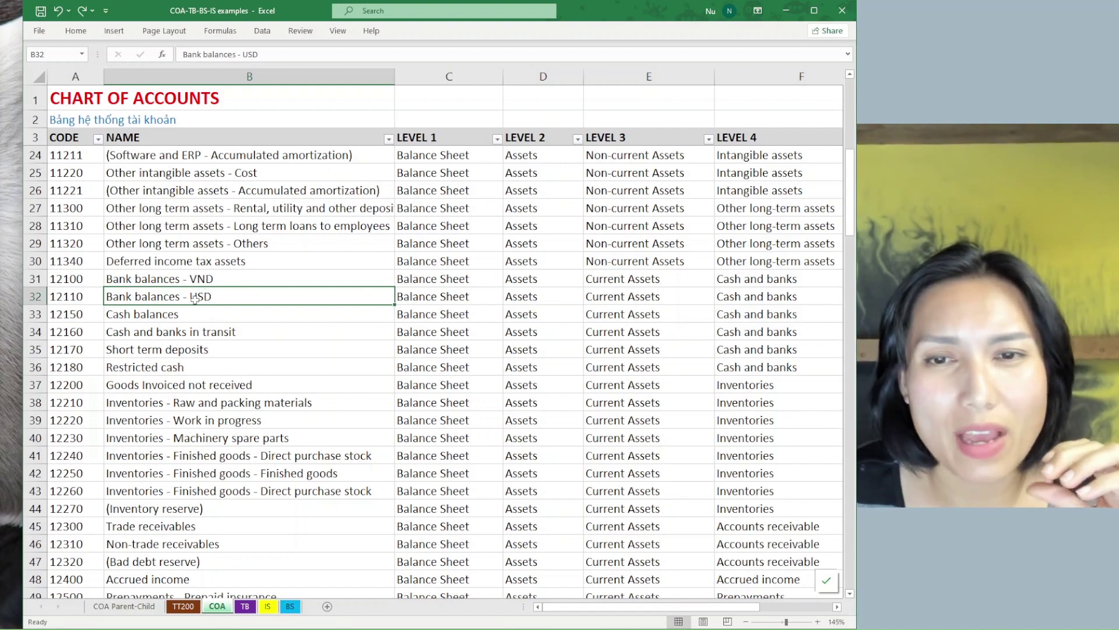
double_click(186, 299)
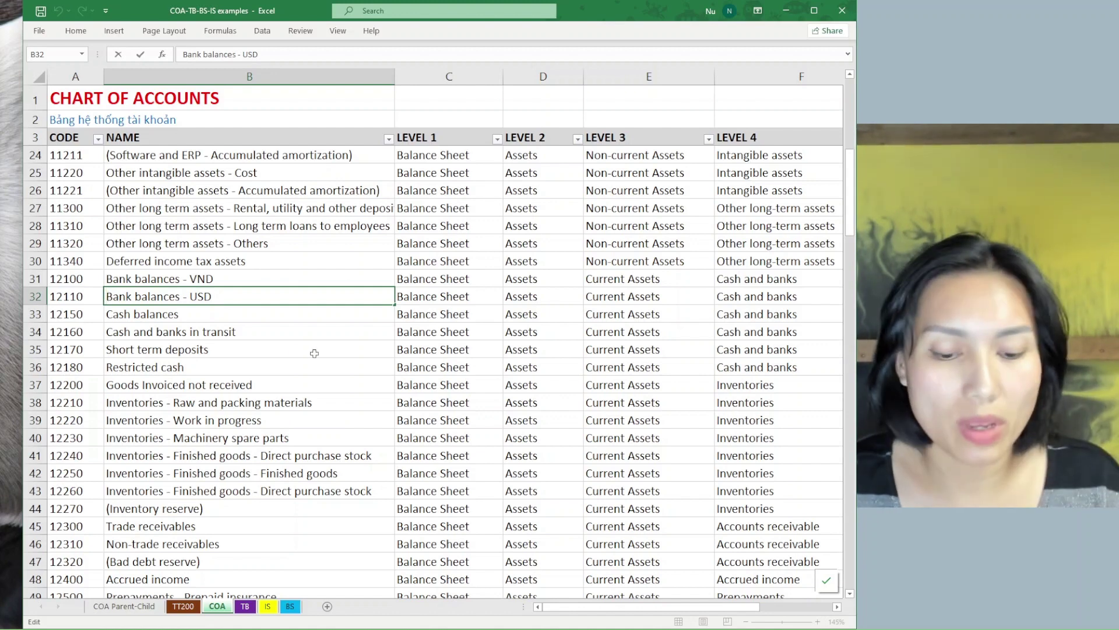
type("USD")
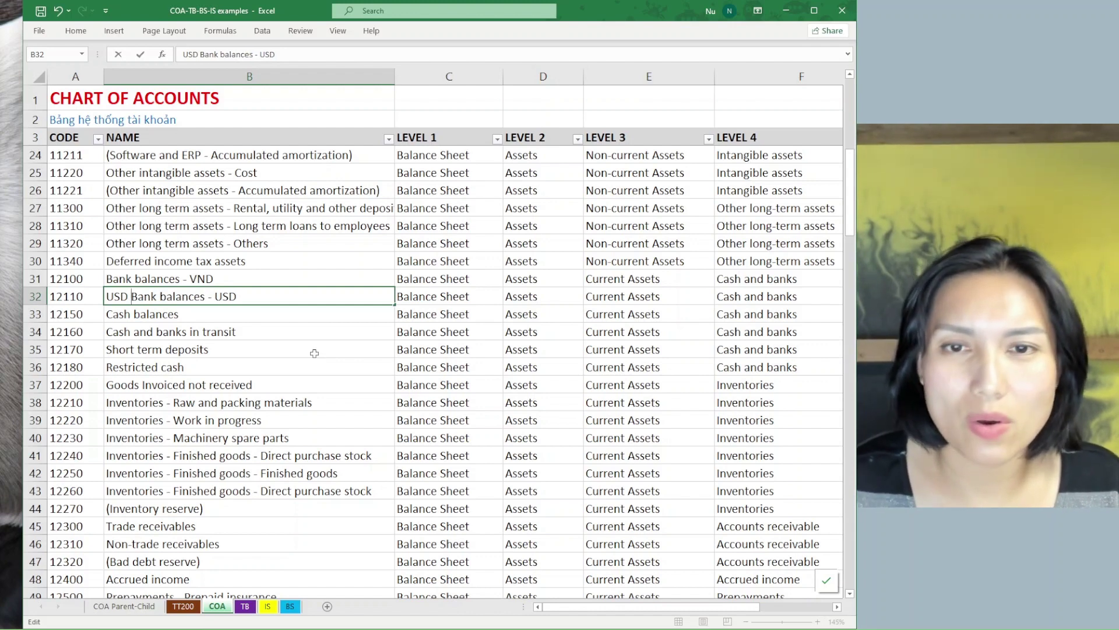
left_click(259, 298)
key("BackSpace")
key("BackSpace")
key("BackSpace")
key("BackSpace")
key("BackSpace")
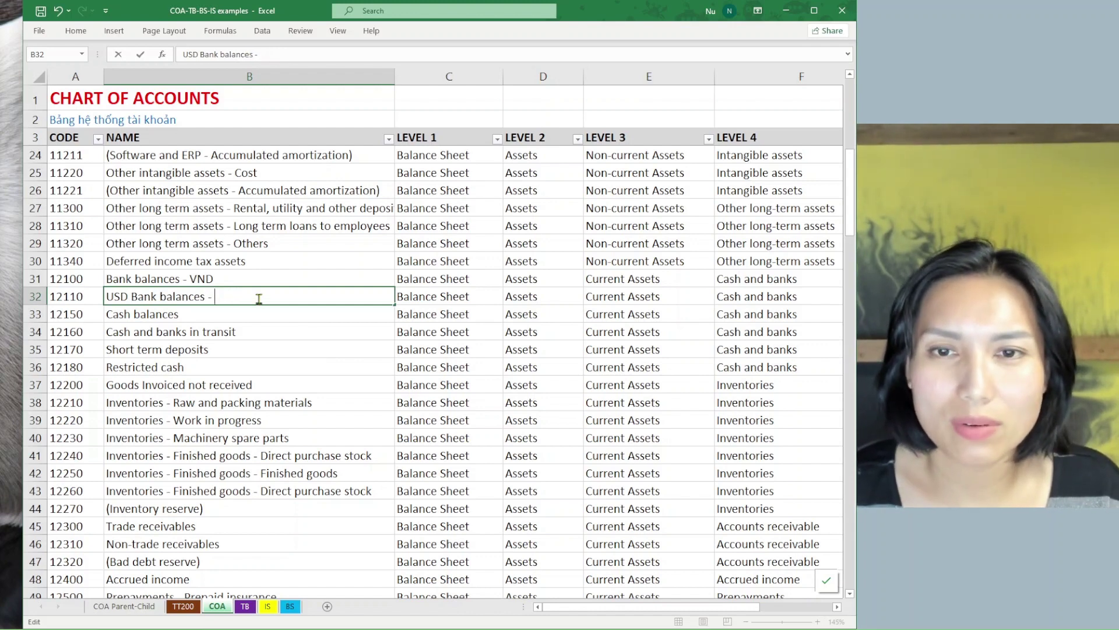
key("BackSpace")
key("Return")
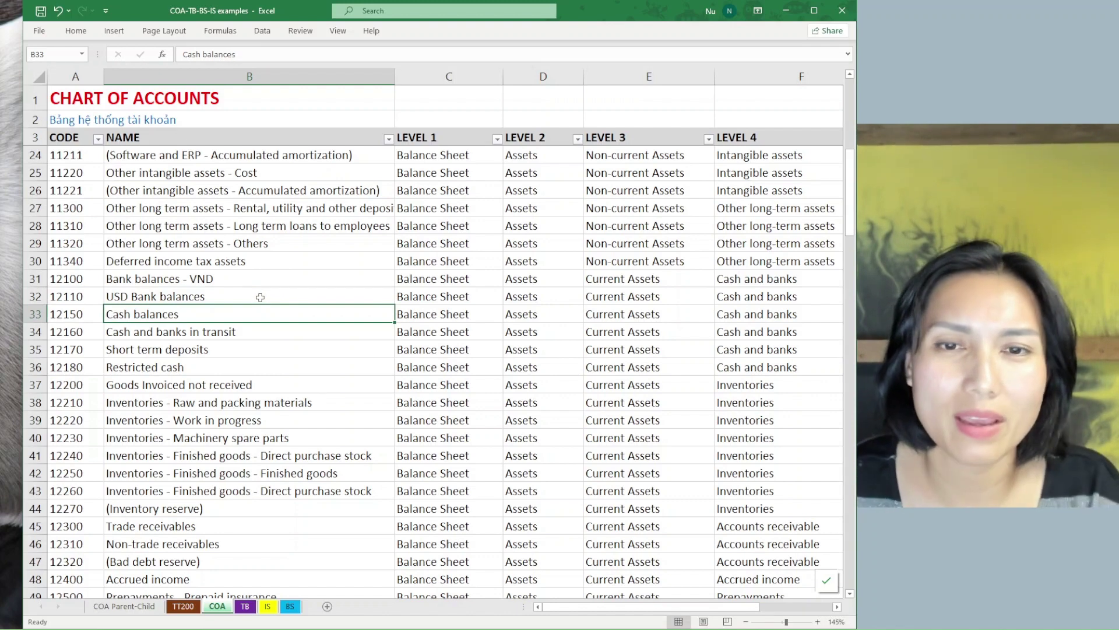
- Compare the VND and USD bank account names and change the name of account 12110 back to Bank balances - USD
left_click(216, 282)
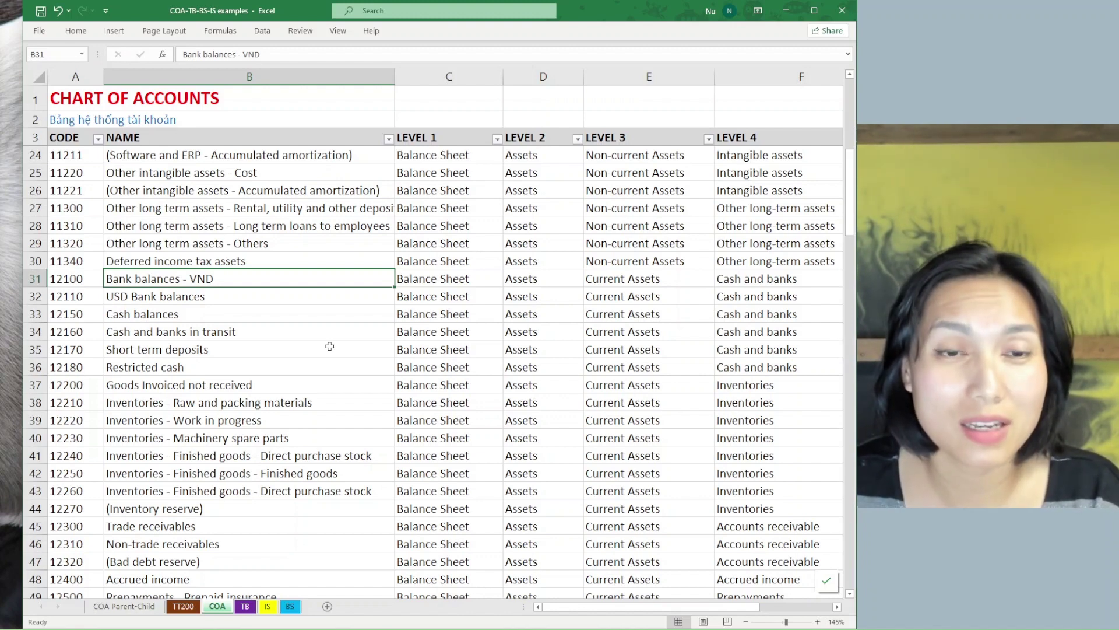
left_click(236, 300)
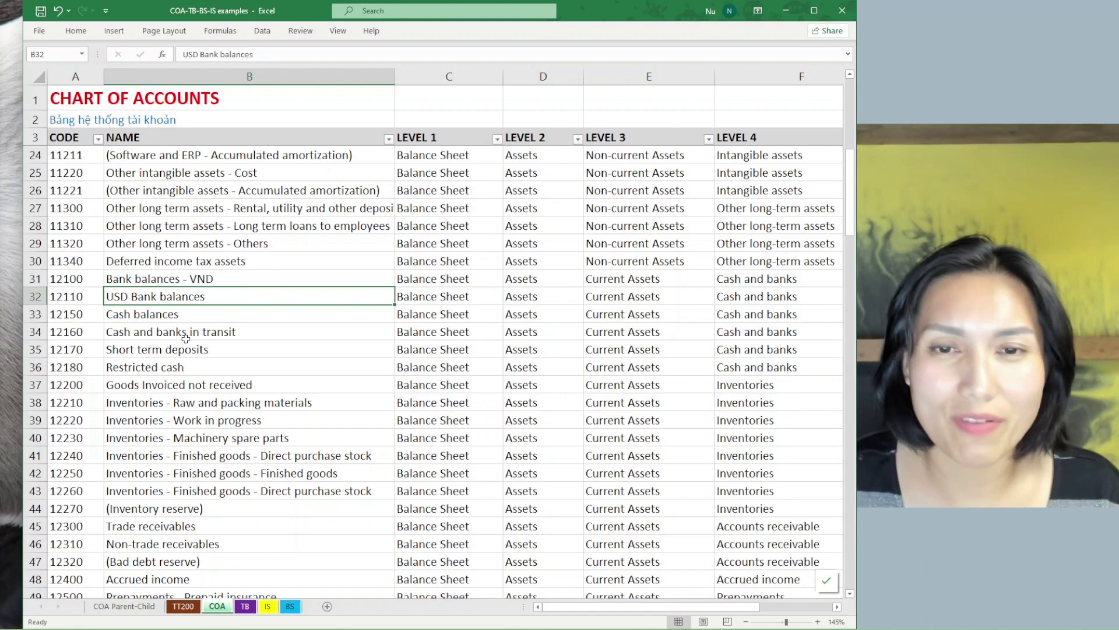
double_click(135, 297)
key("BackSpace")
key("BackSpace")
key("BackSpace")
key("BackSpace")
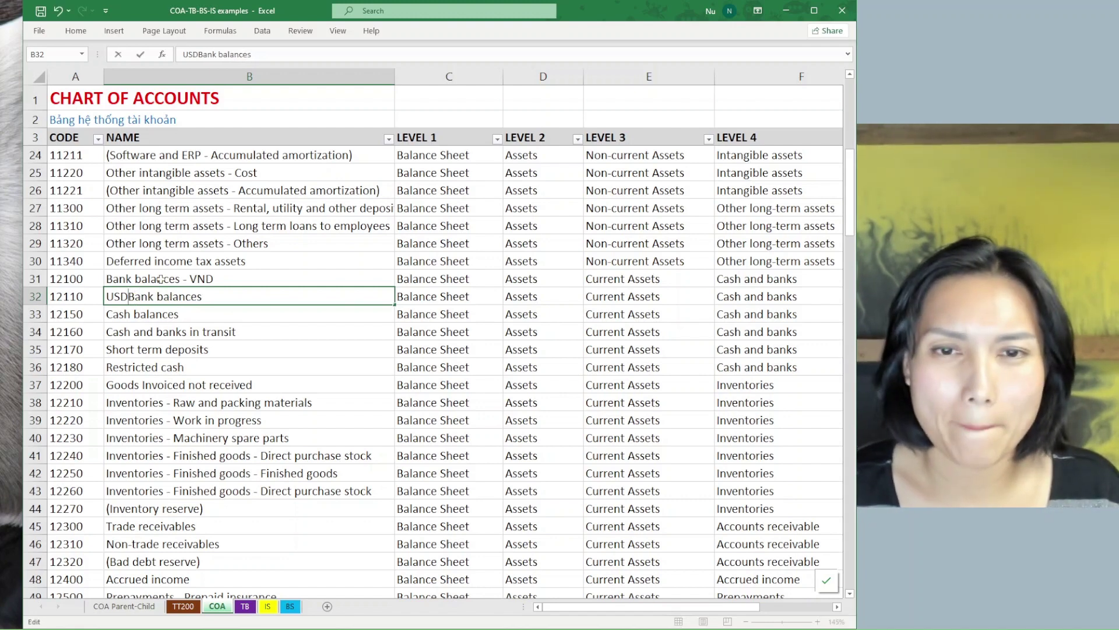
left_click(229, 299)
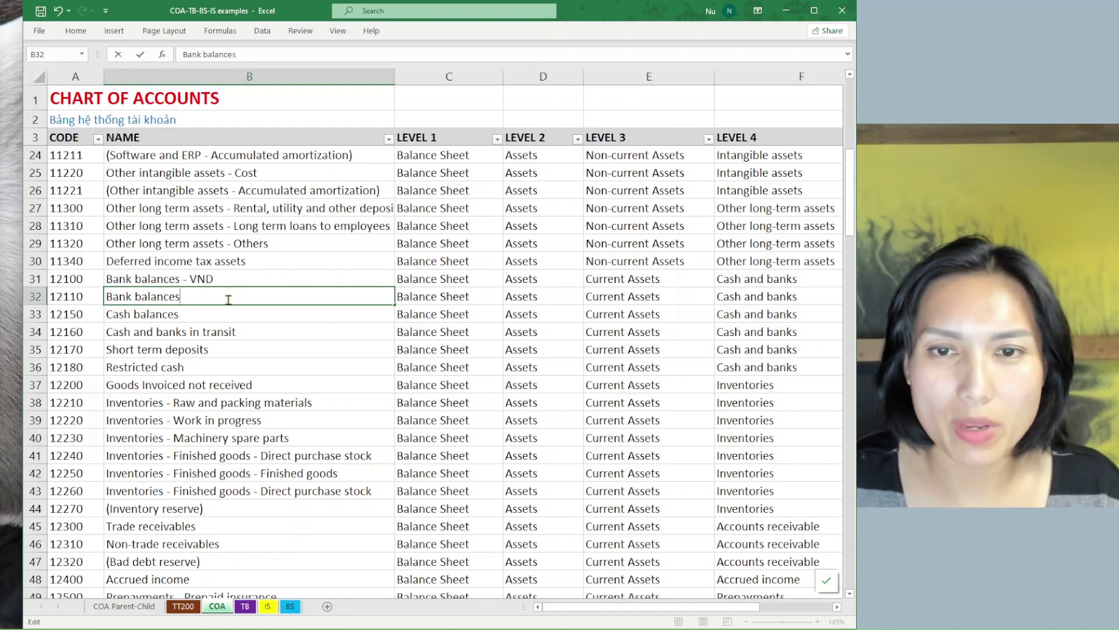
type("-")
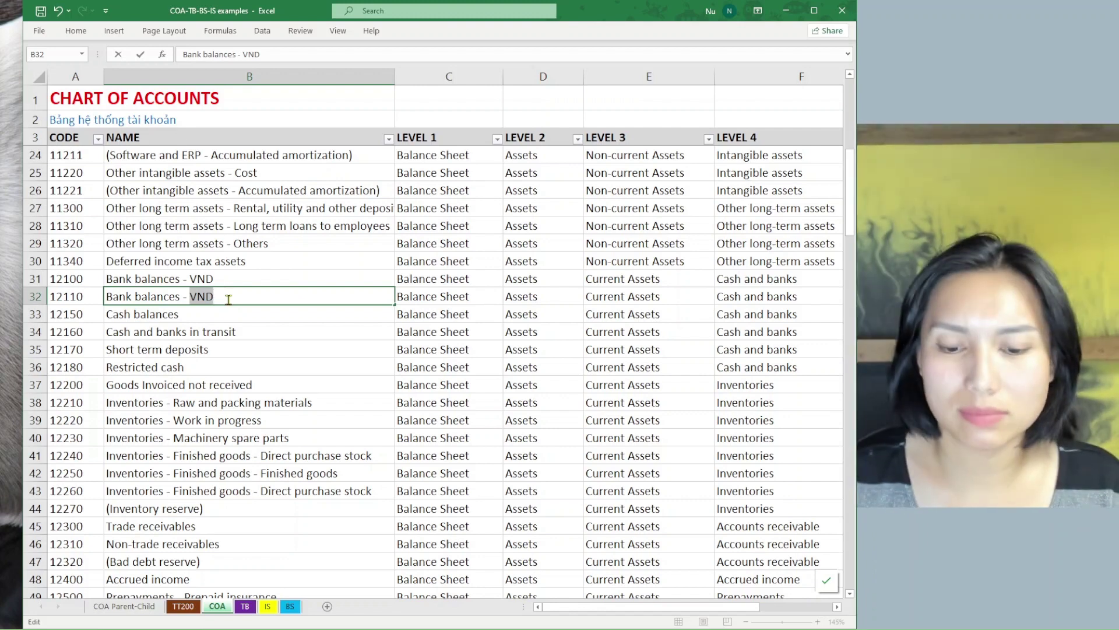
type("USD")
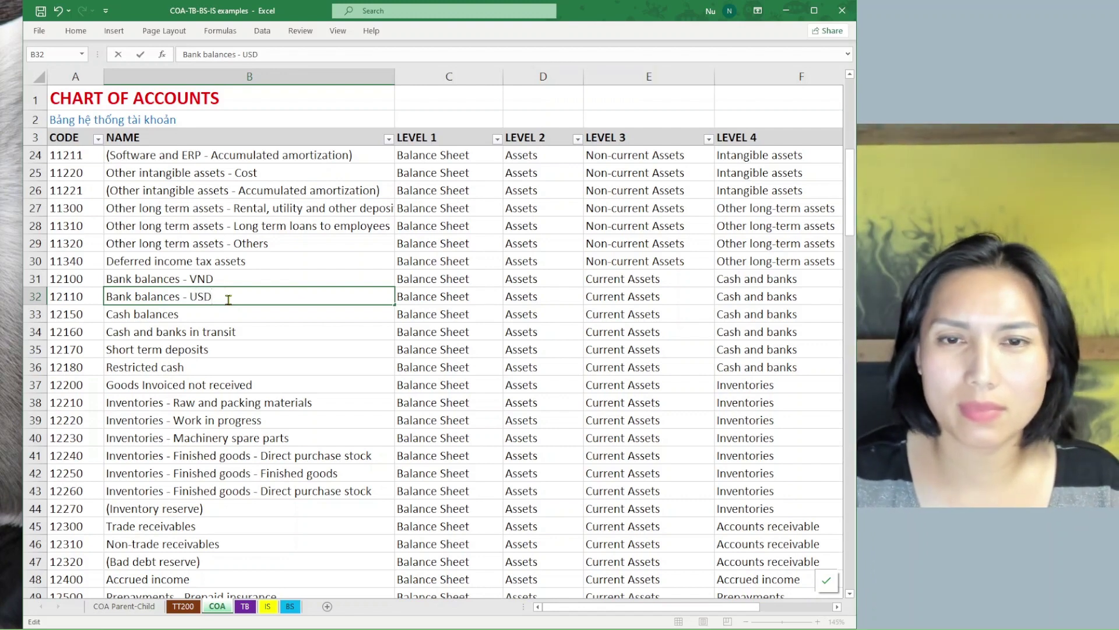
key("Return")
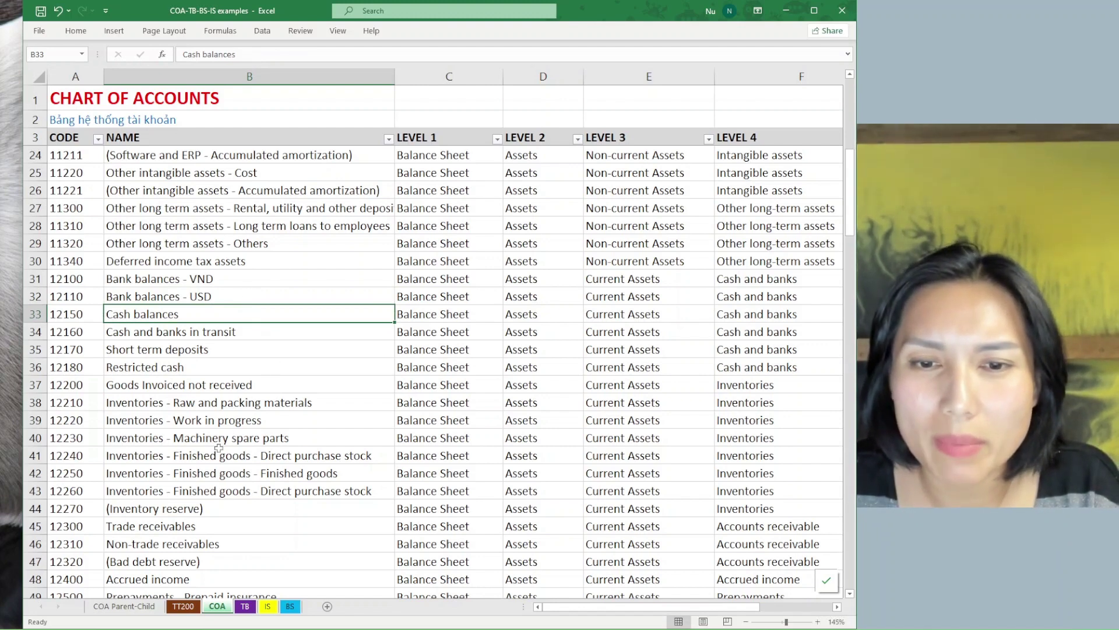
- Highlight the inventory account names with codes 12210 to 12260 and examine the naming of each one in turn
left_click_drag(214, 402, 197, 494)
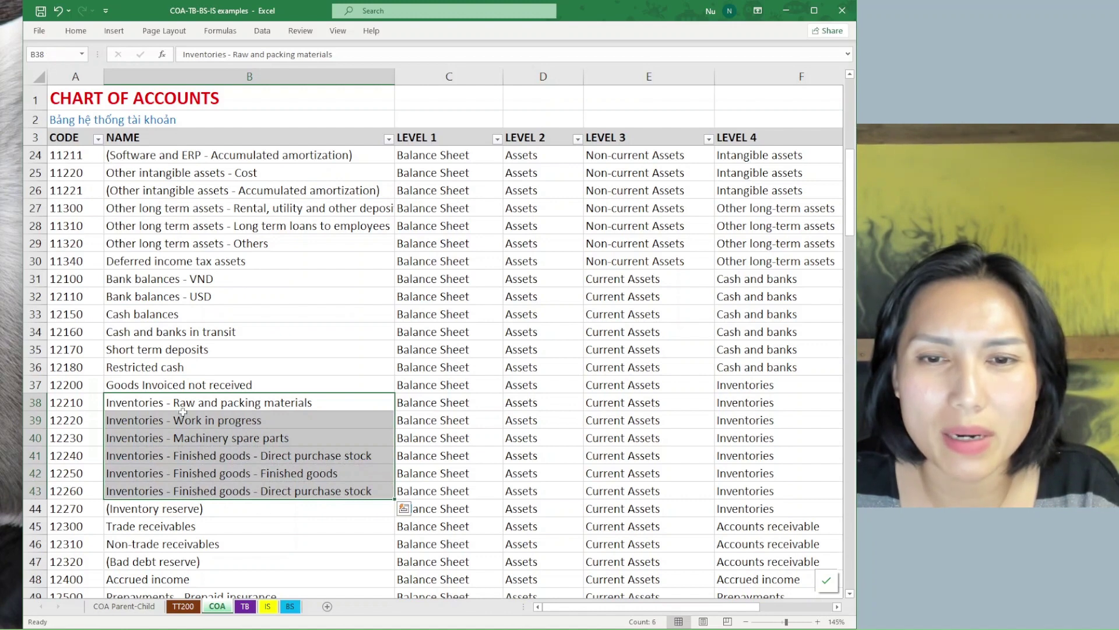
left_click(161, 401)
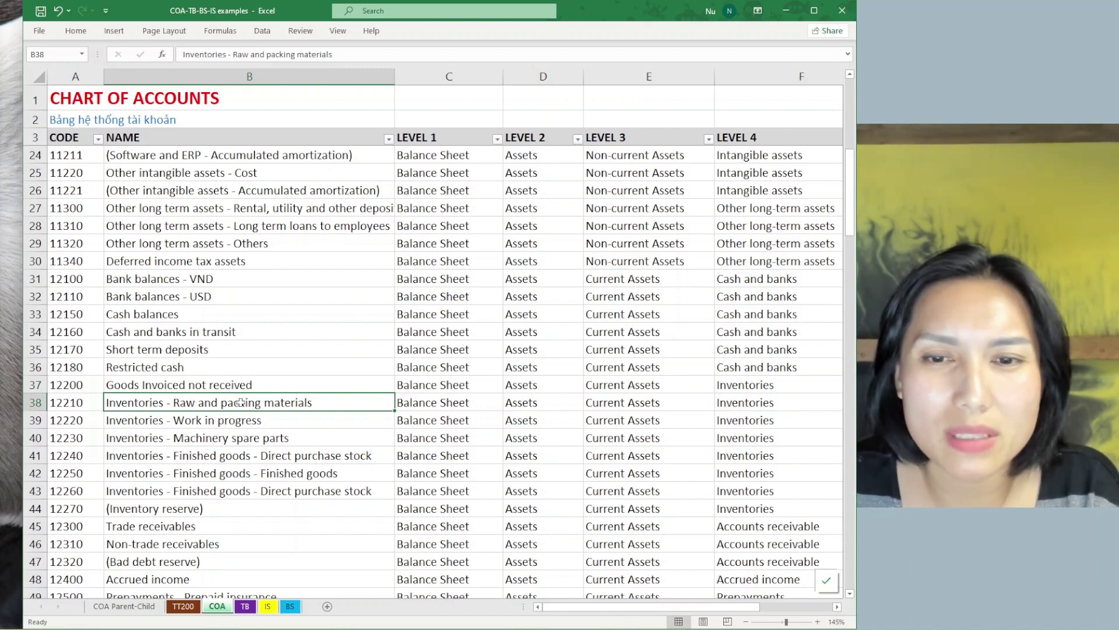
left_click(243, 423)
left_click(238, 439)
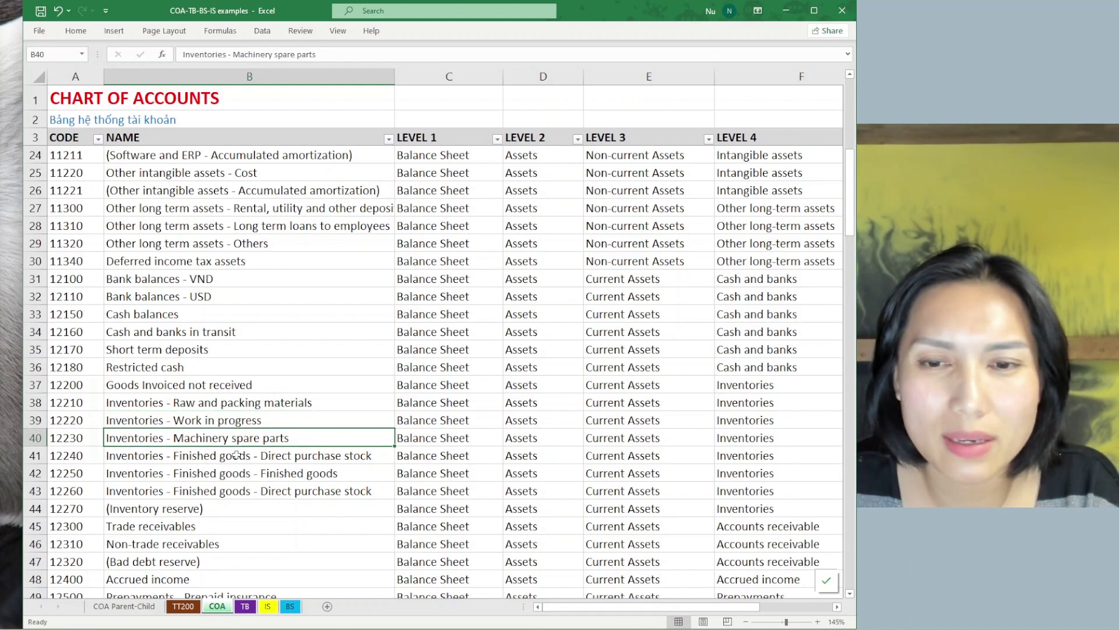
left_click(236, 457)
left_click(272, 477)
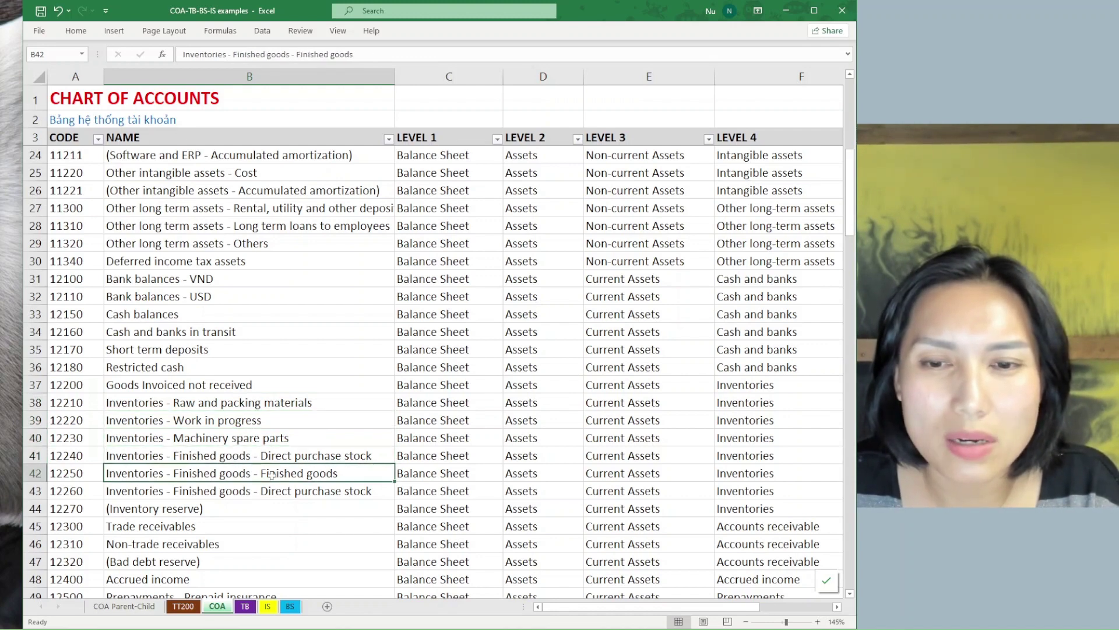
left_click(266, 493)
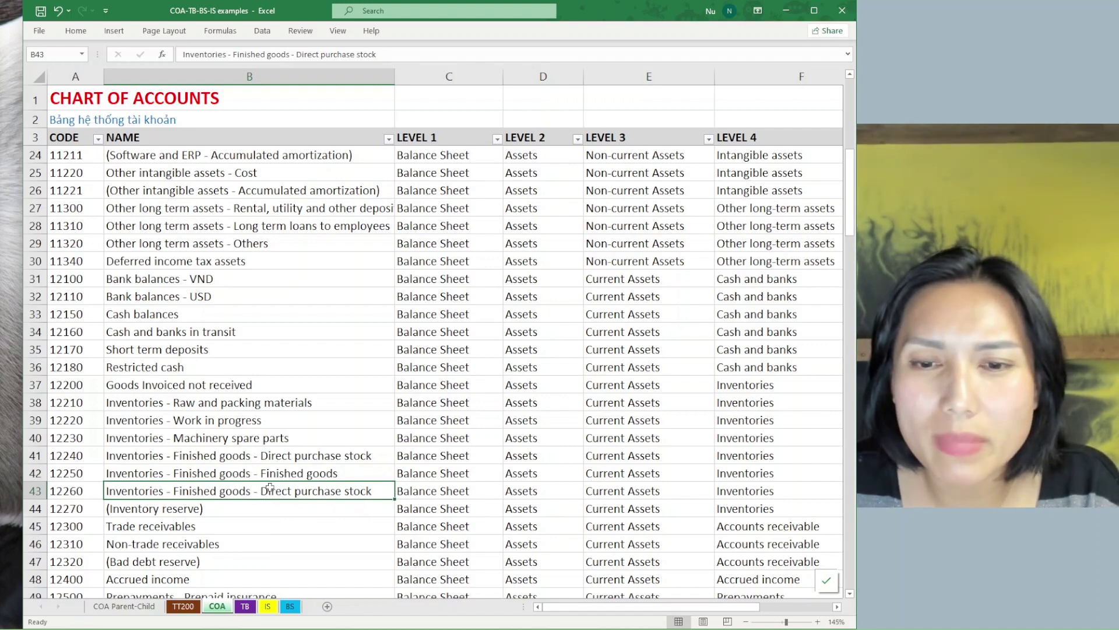
- Examine the bracketed contra-account names for inventory reserve, software and ERP accumulated amortization, and bad debt reserve
left_click(245, 509)
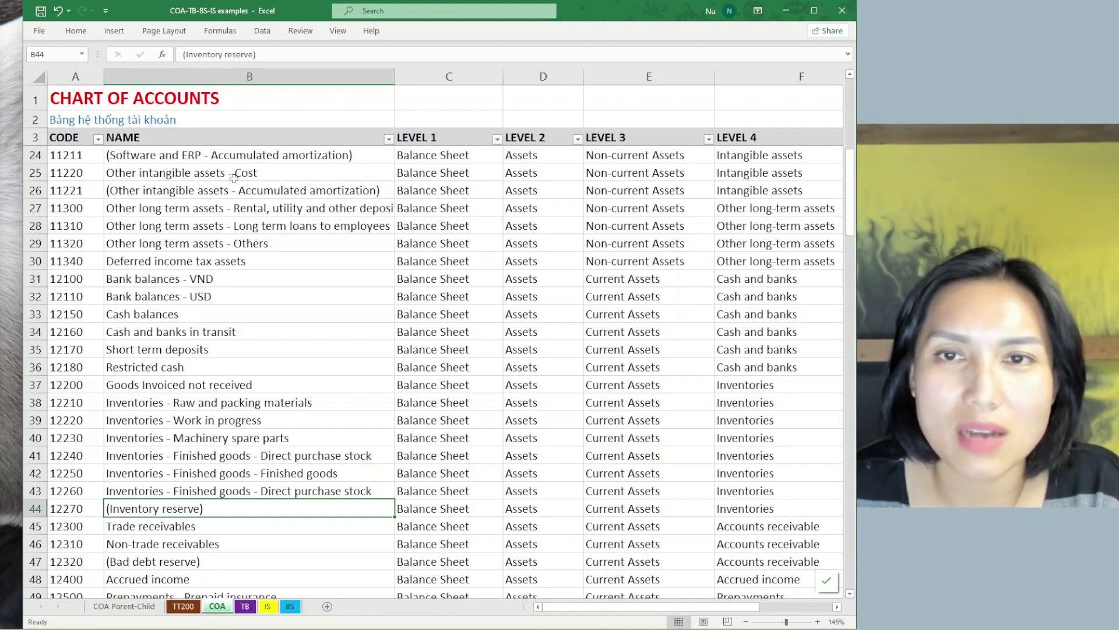
left_click(207, 157)
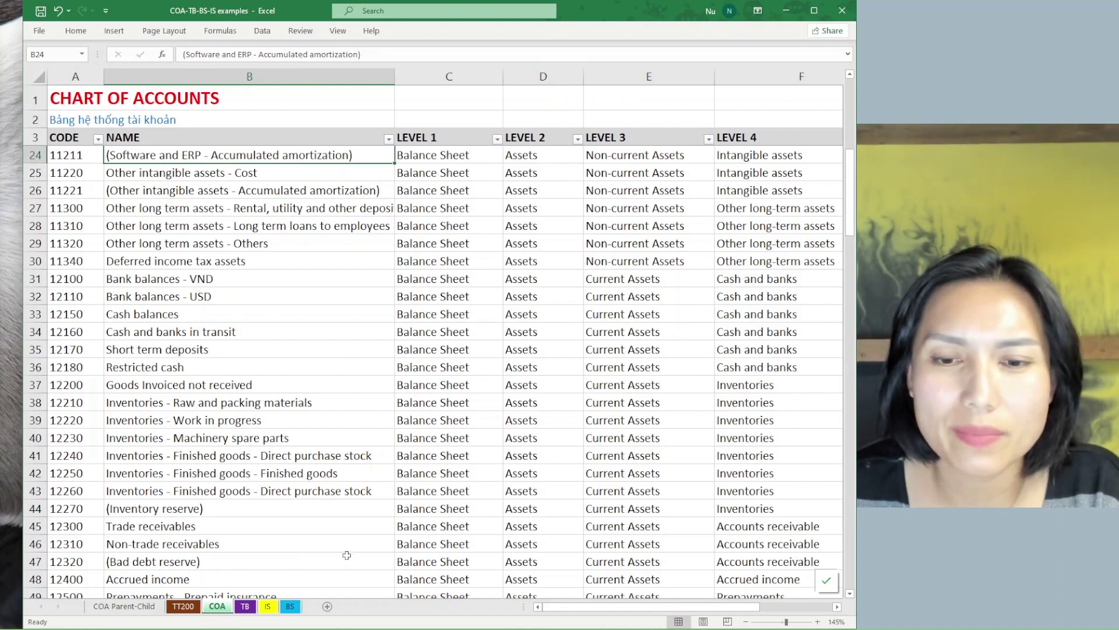
left_click(215, 560)
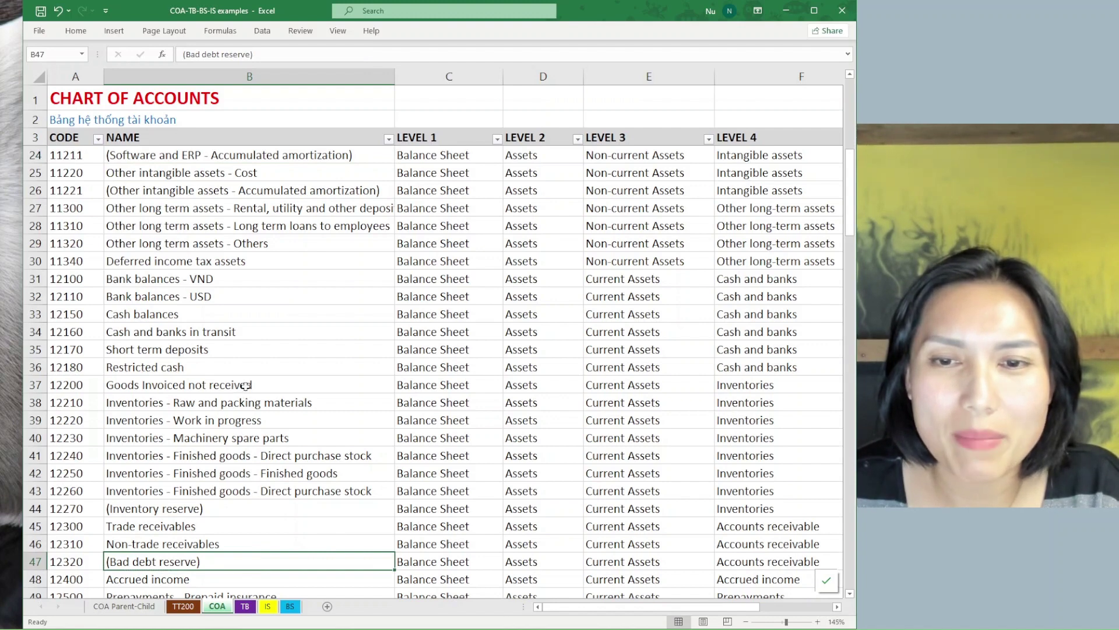
- Highlight the names of accounts 12200 to 12260, and look through the account names down to the operating expenses
left_click_drag(245, 388, 226, 489)
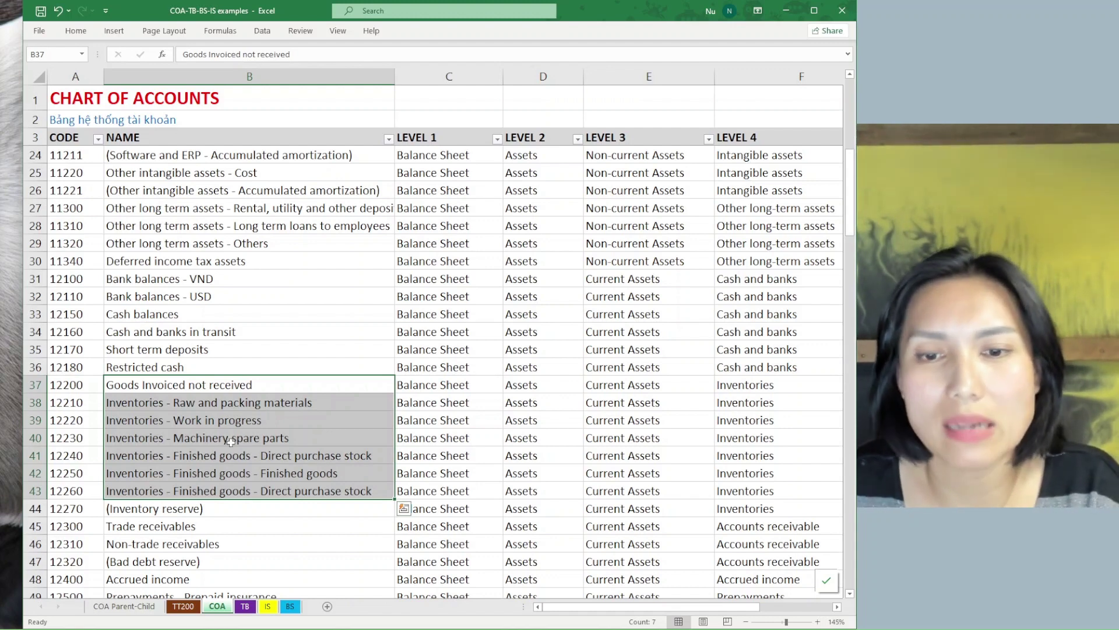
scroll(230, 441, "down", 10)
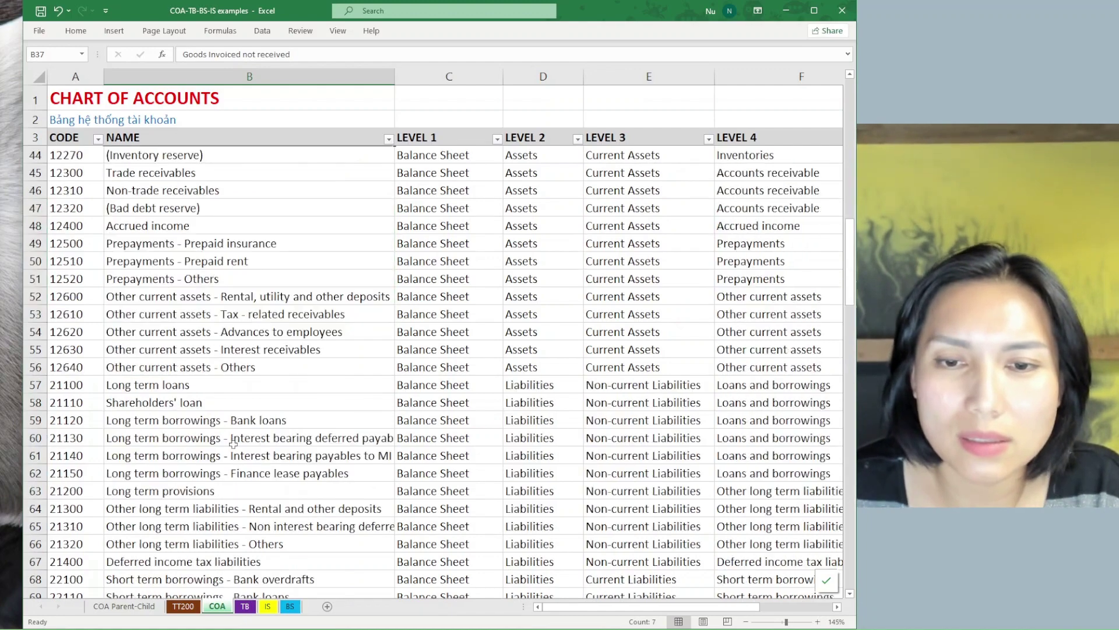
scroll(251, 440, "down", 10)
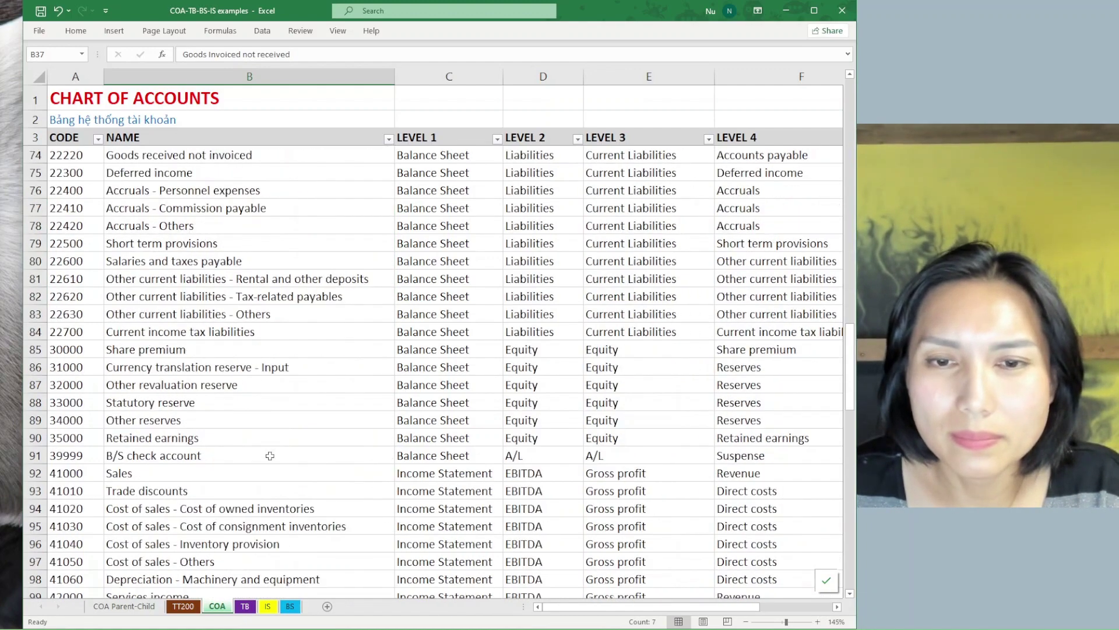
scroll(270, 460, "down", 7)
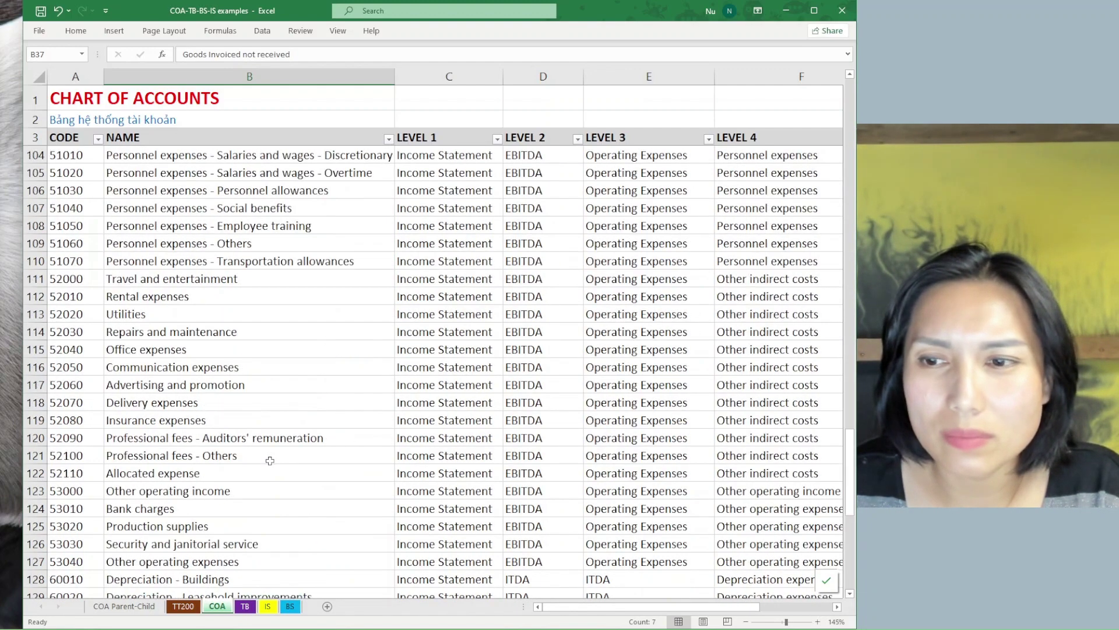
scroll(270, 460, "up", 10)
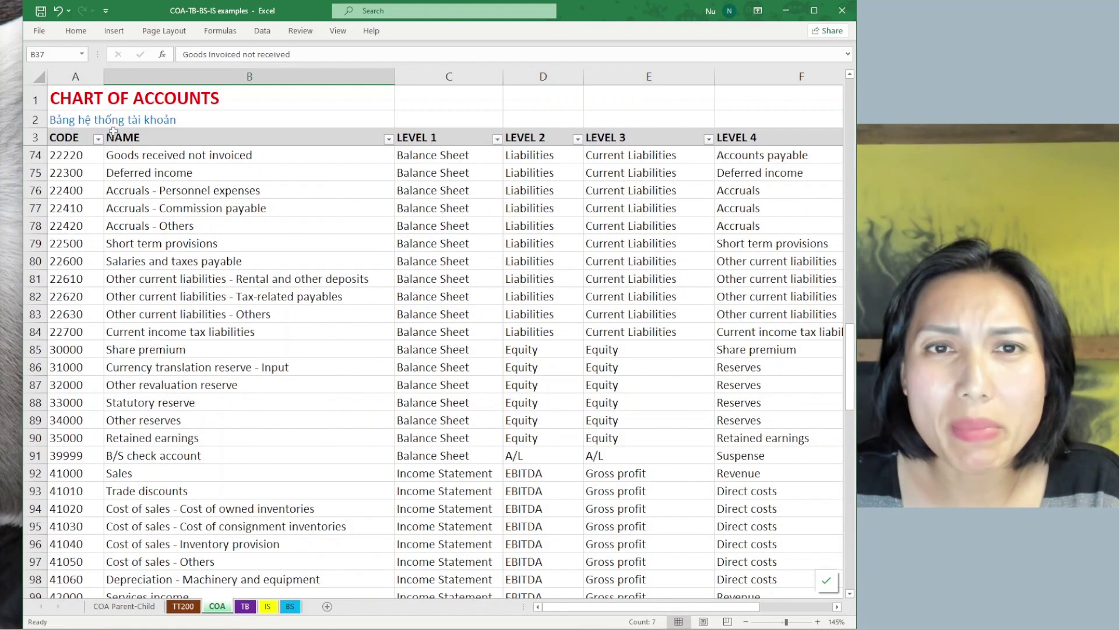
- Highlight the code and name columns together, and highlight the Level 1 to Level 4 columns, bringing Level 4 fully into view
left_click_drag(91, 79, 250, 76)
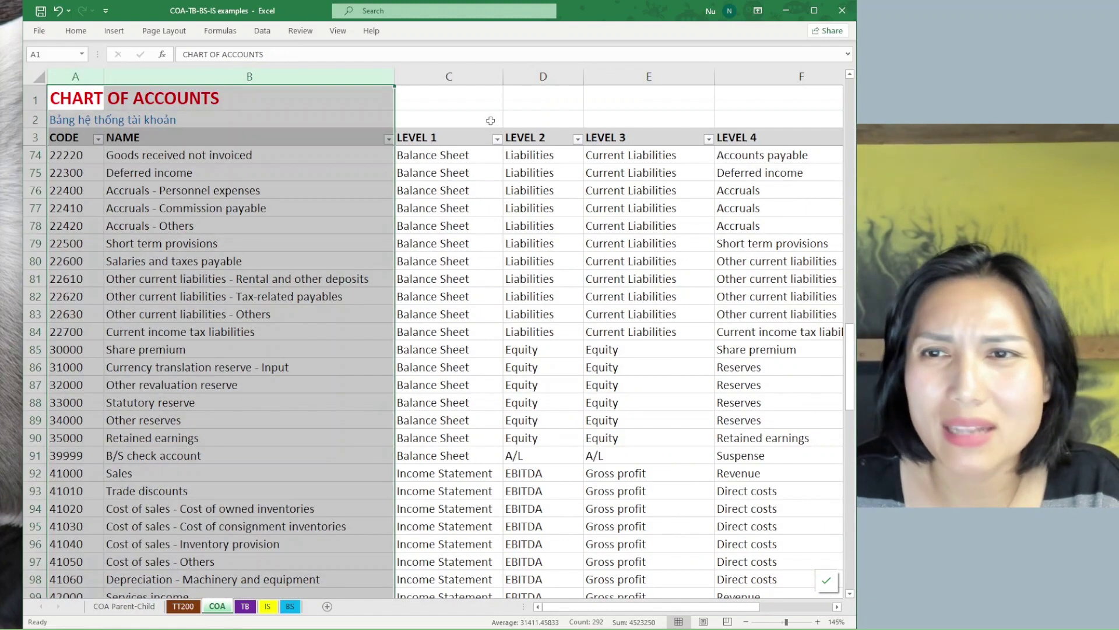
left_click(483, 191)
left_click_drag(484, 73, 729, 87)
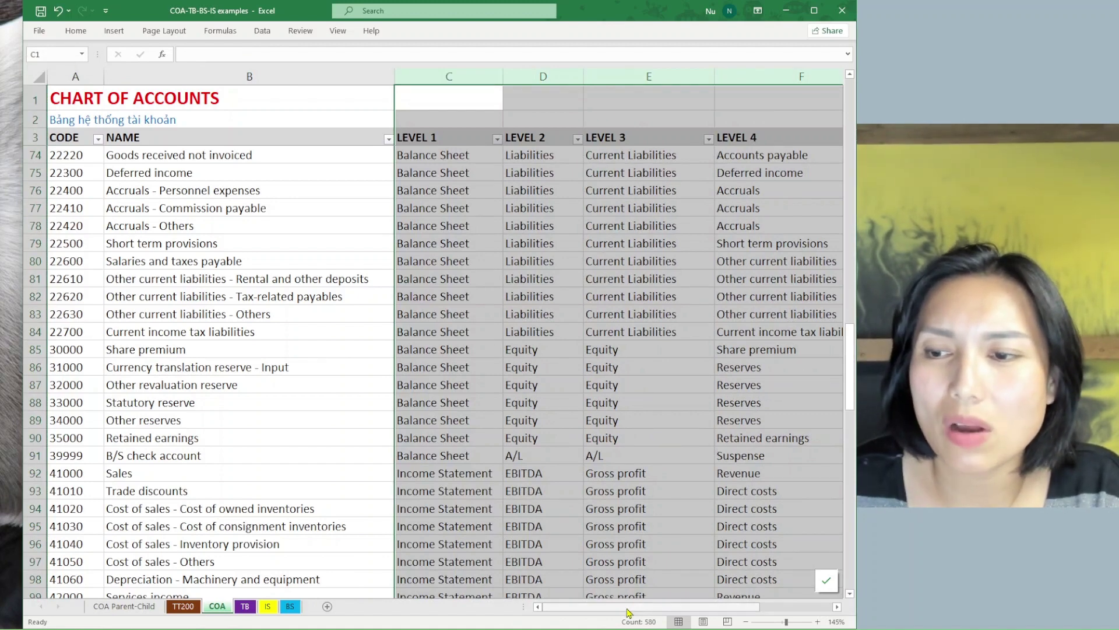
left_click_drag(628, 612, 664, 622)
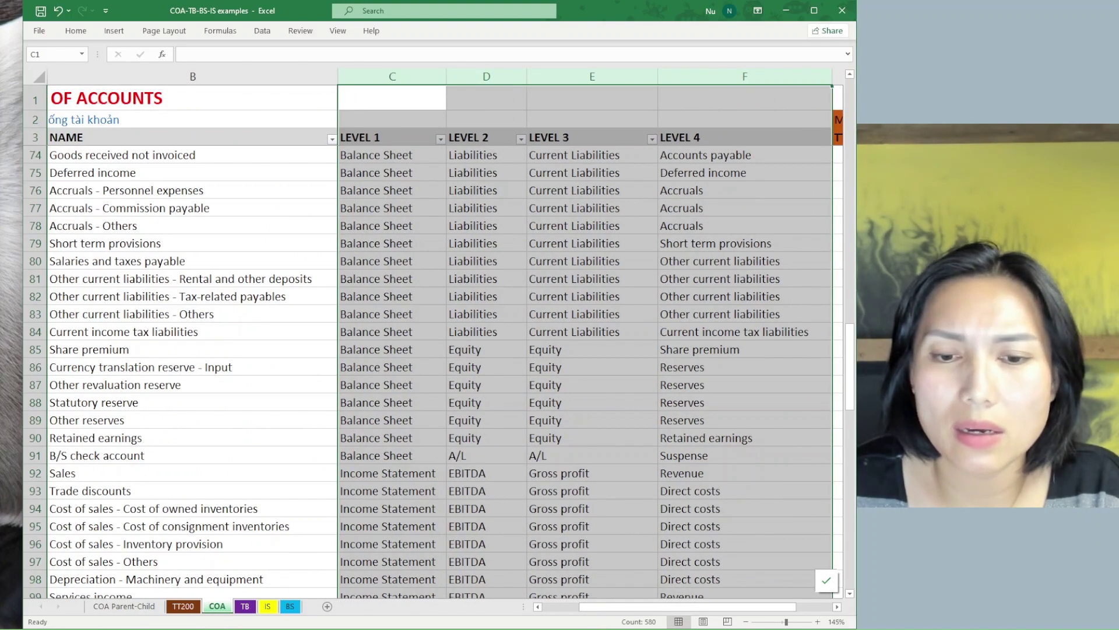
- Switch to the IAS 1 page in the browser and find the line items required in the statement of financial position
mouse_move(130, 628)
left_click(129, 590)
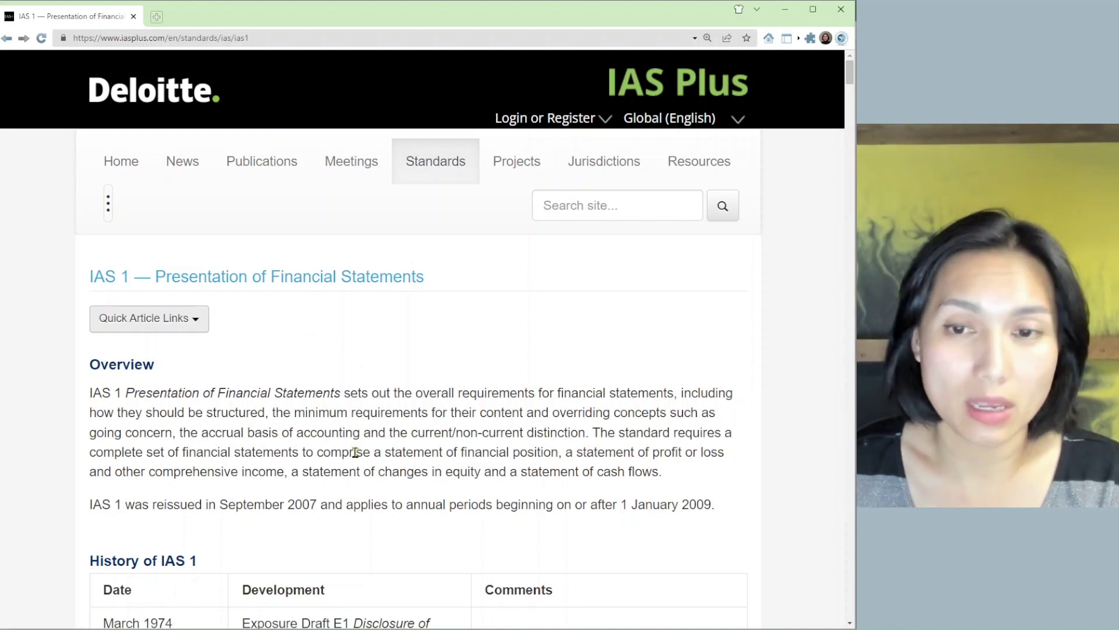
scroll(355, 452, "down", 20)
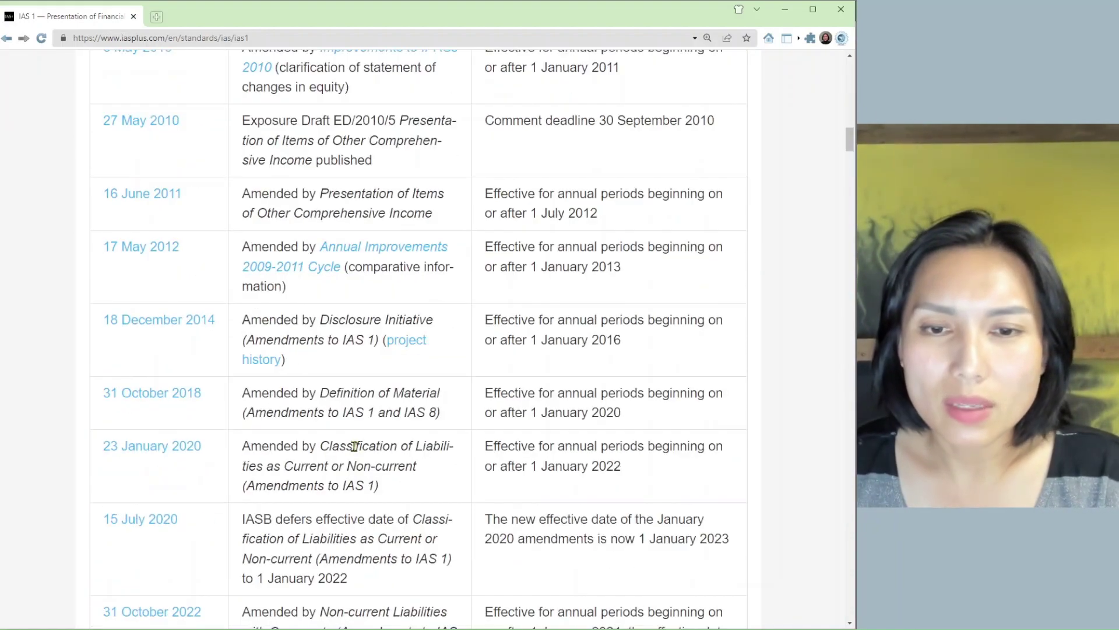
scroll(352, 446, "down", 7)
scroll(353, 449, "up", 3)
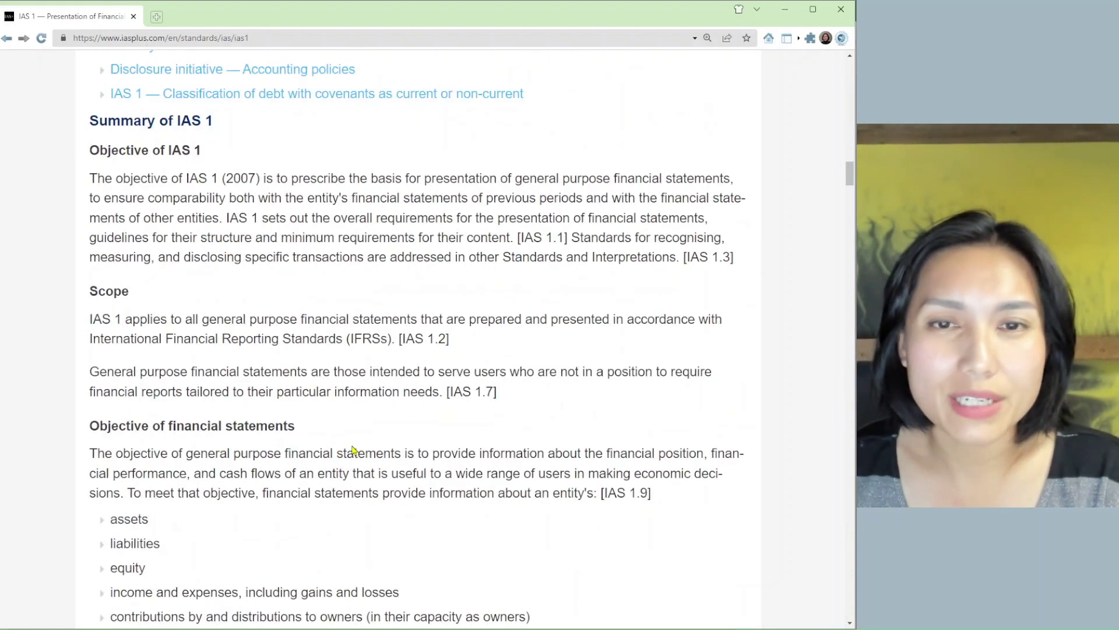
scroll(335, 408, "down", 7)
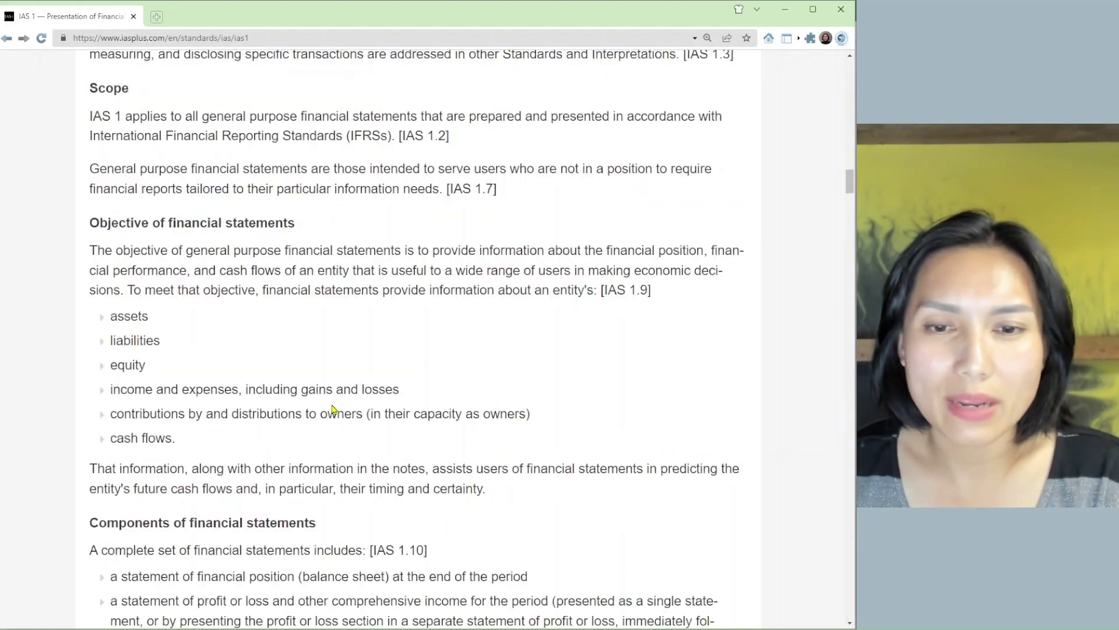
scroll(333, 413, "down", 14)
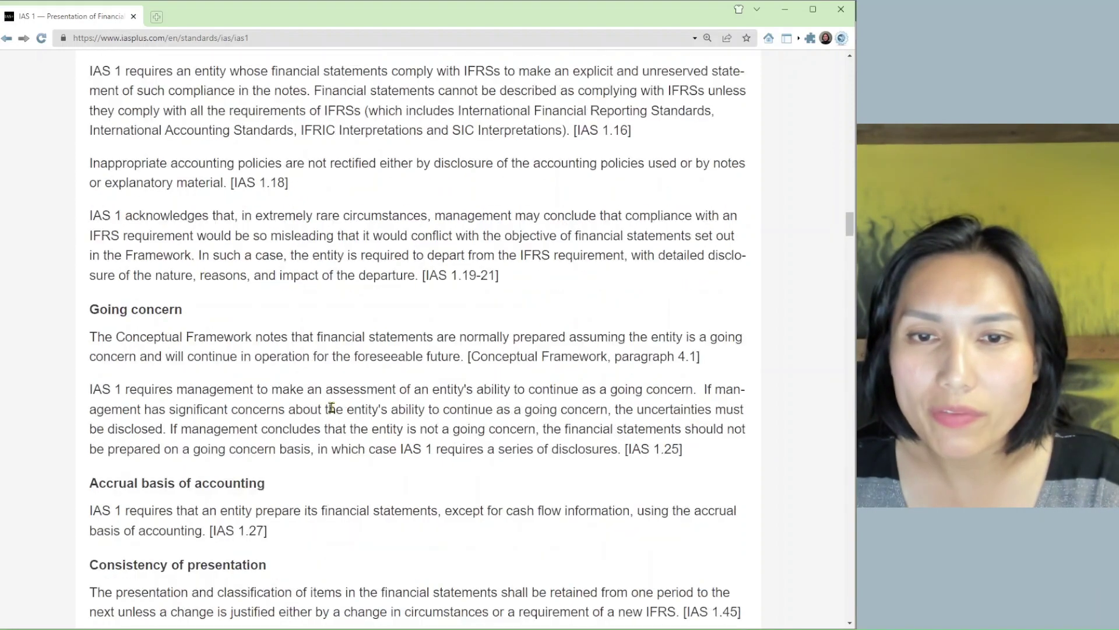
scroll(331, 409, "down", 10)
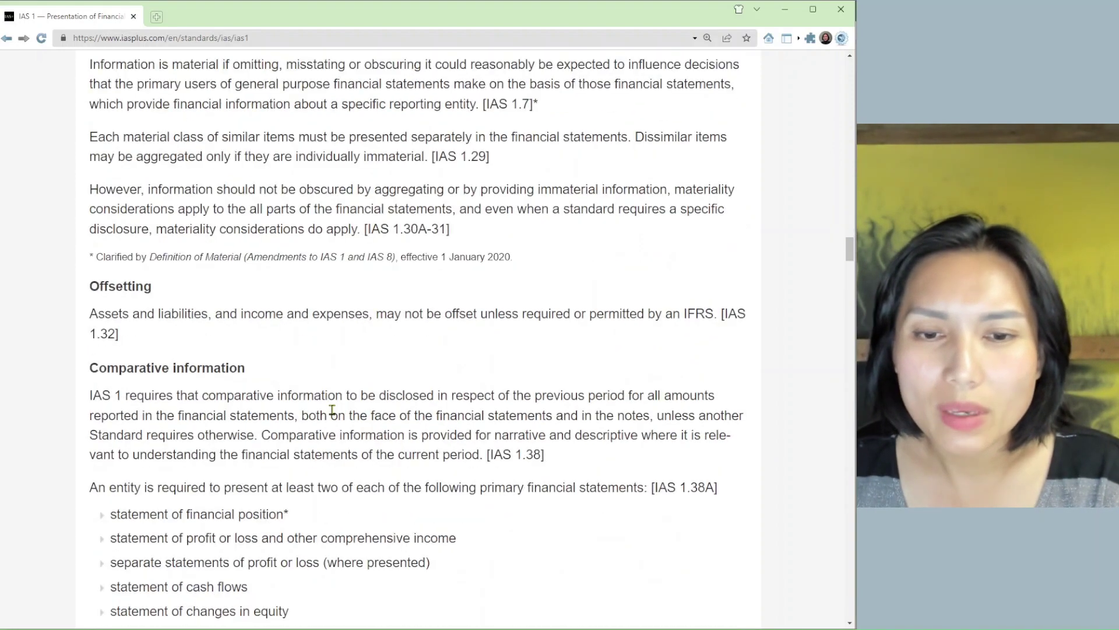
scroll(332, 409, "down", 18)
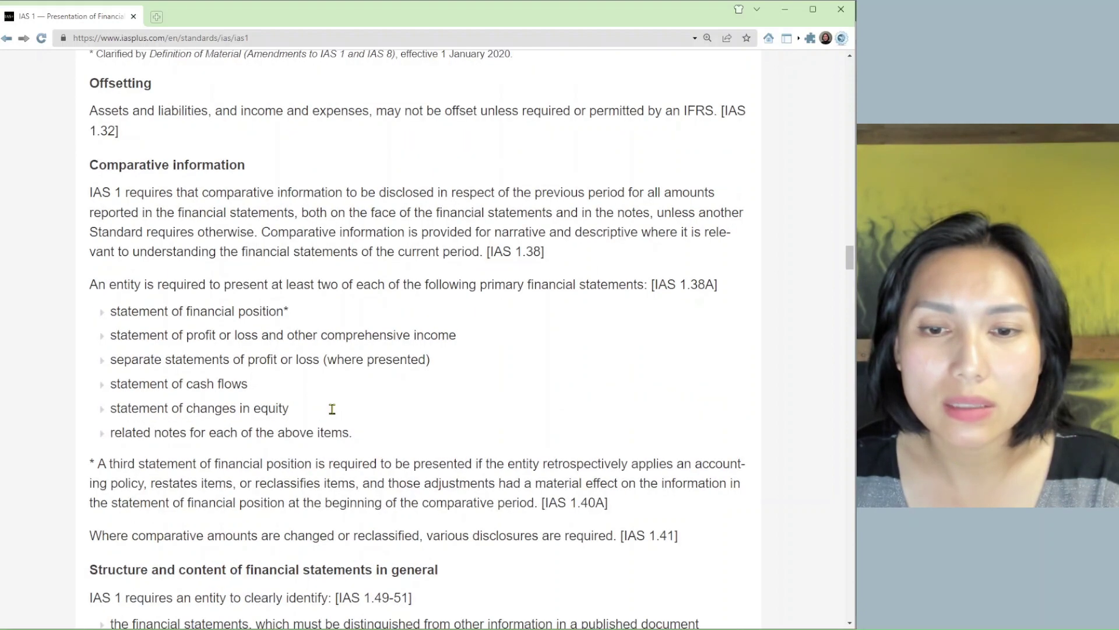
scroll(332, 415, "down", 7)
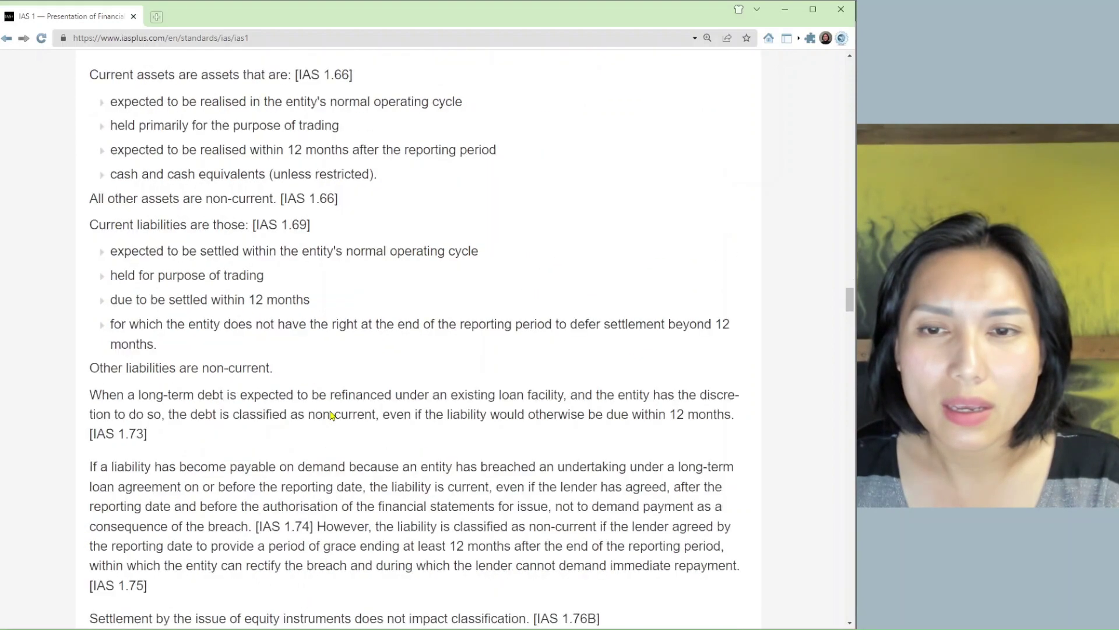
scroll(330, 411, "down", 3)
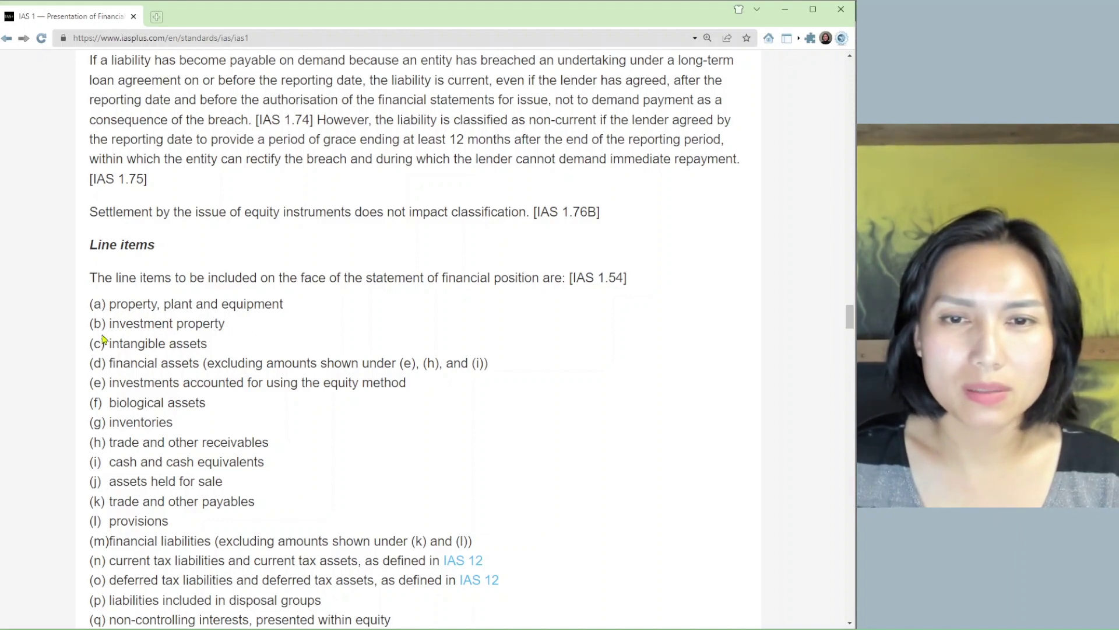
scroll(290, 537, "down", 3)
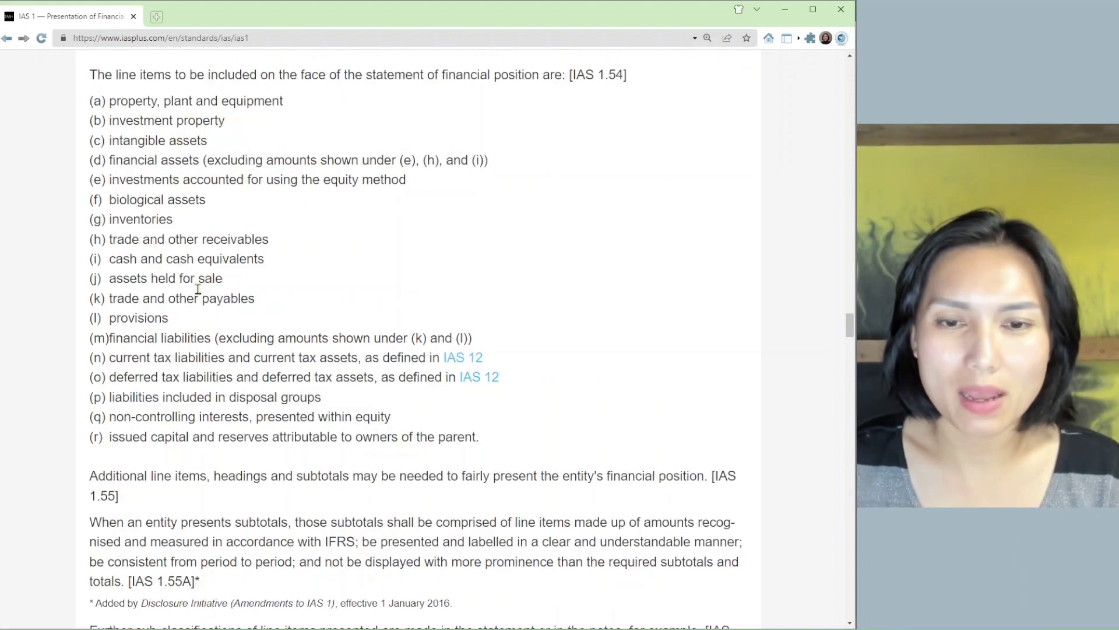
- Find the minimum line items that IAS 1 requires in the profit or loss section
scroll(280, 408, "down", 20)
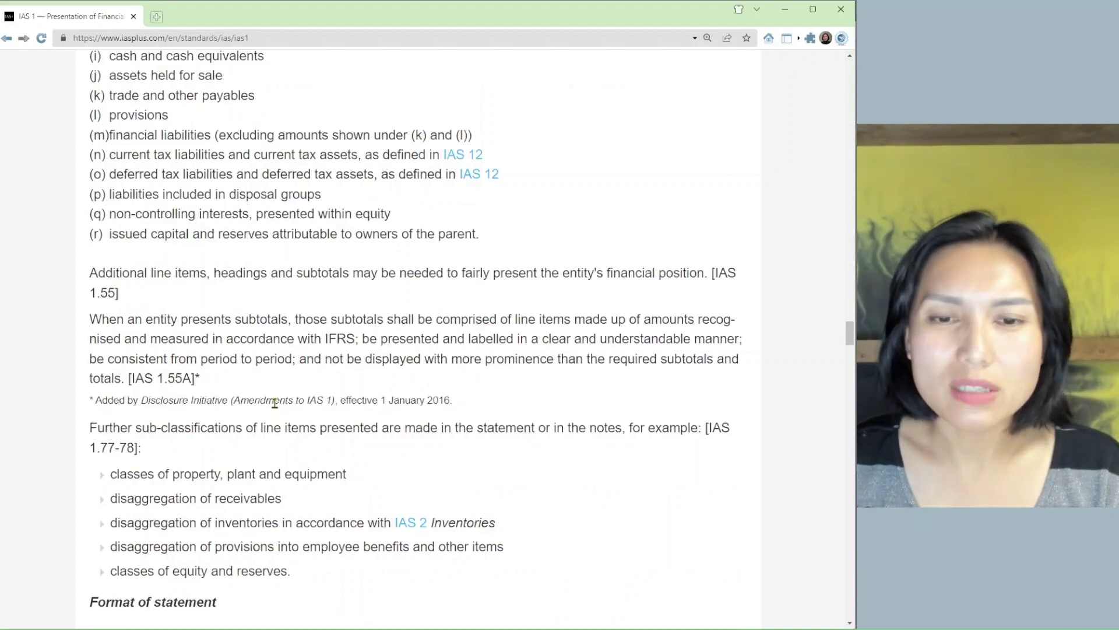
scroll(290, 406, "down", 12)
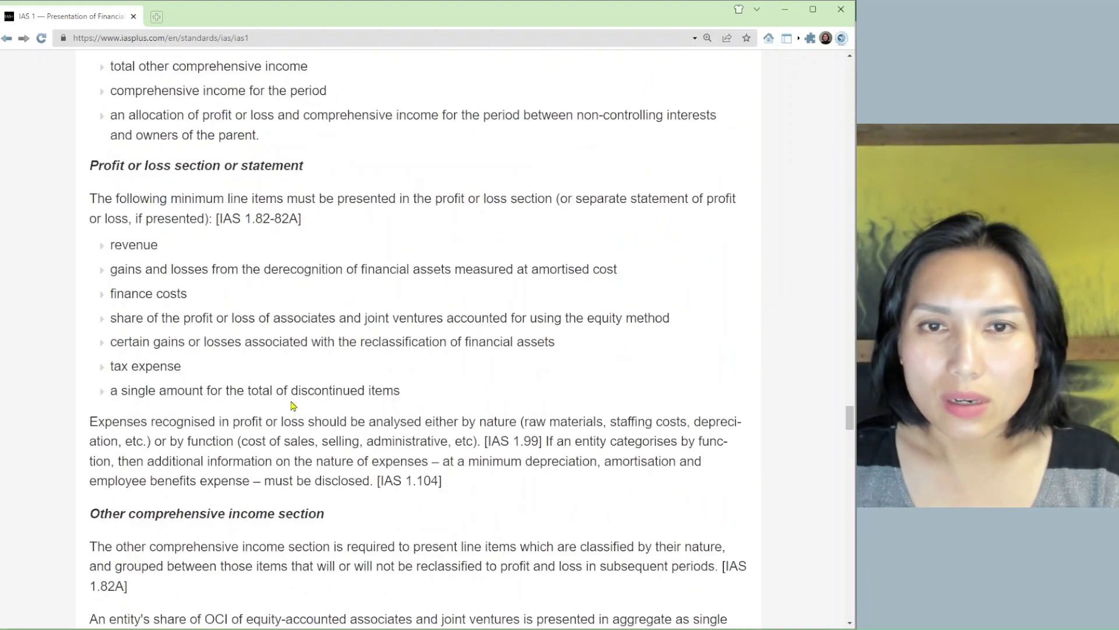
scroll(289, 407, "down", 10)
scroll(285, 315, "up", 4)
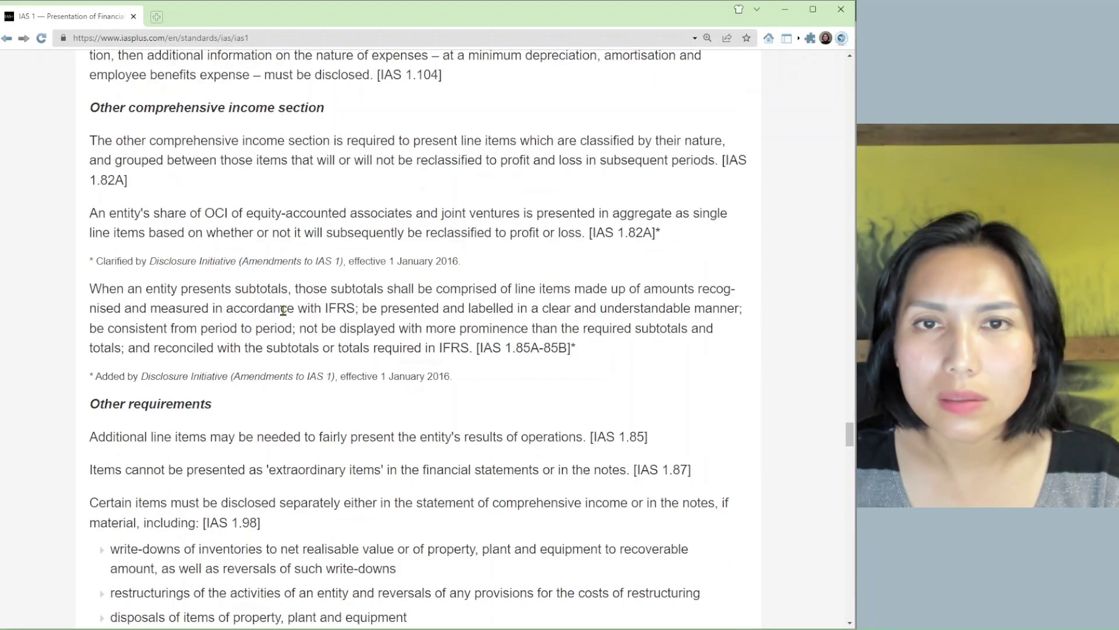
scroll(283, 310, "up", 6)
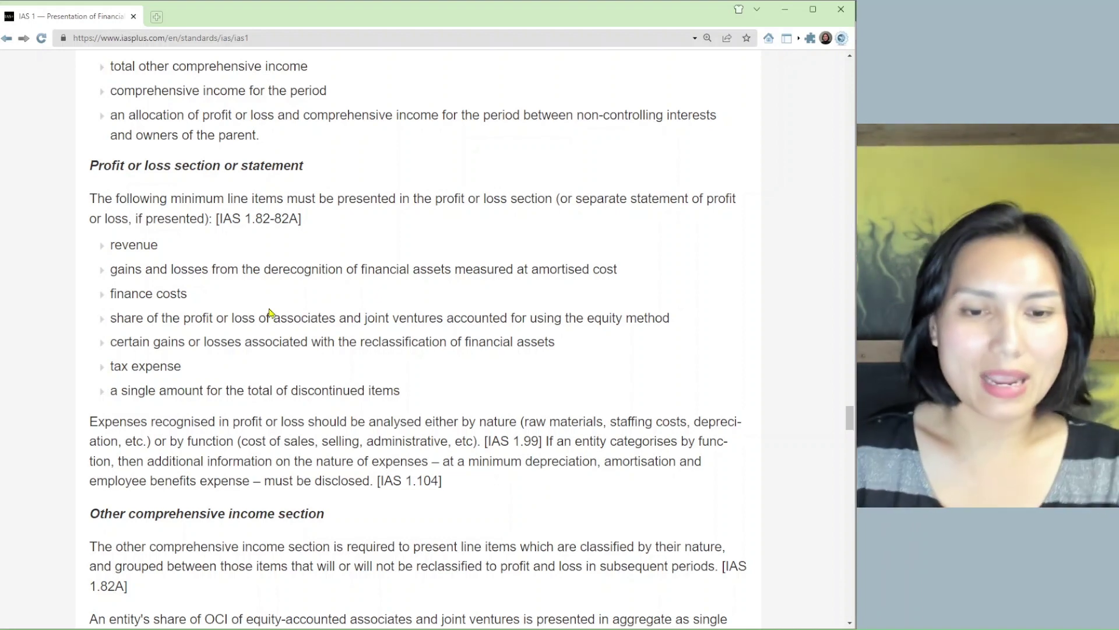
- Switch back to the Excel chart of accounts, highlight the Level 4 column, and highlight the three account names starting with Other current liabilities
mouse_move(220, 626)
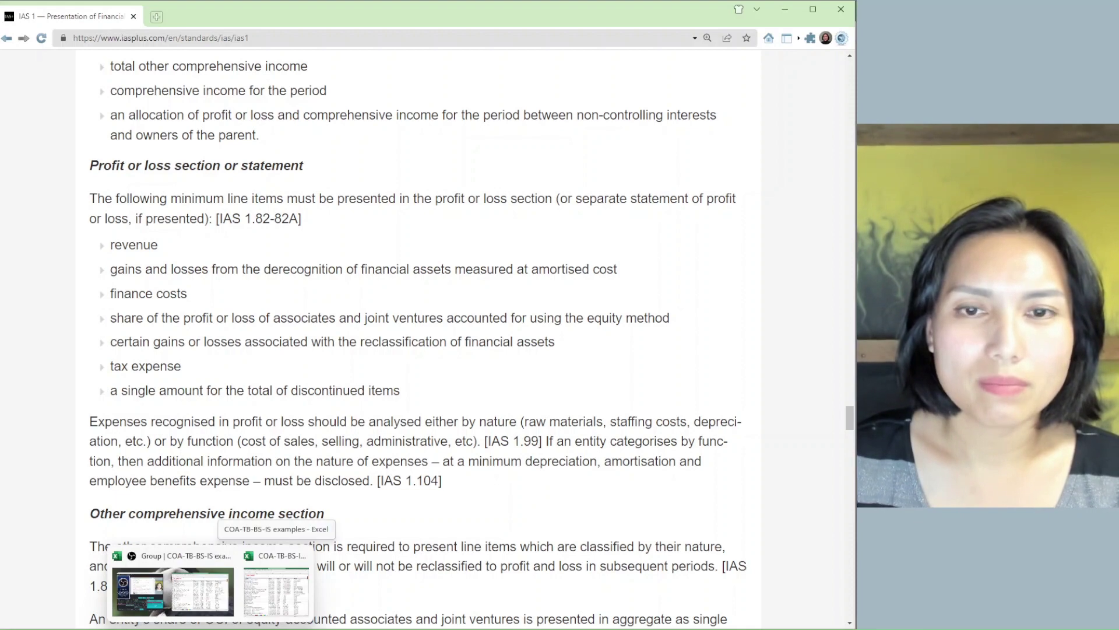
left_click(276, 586)
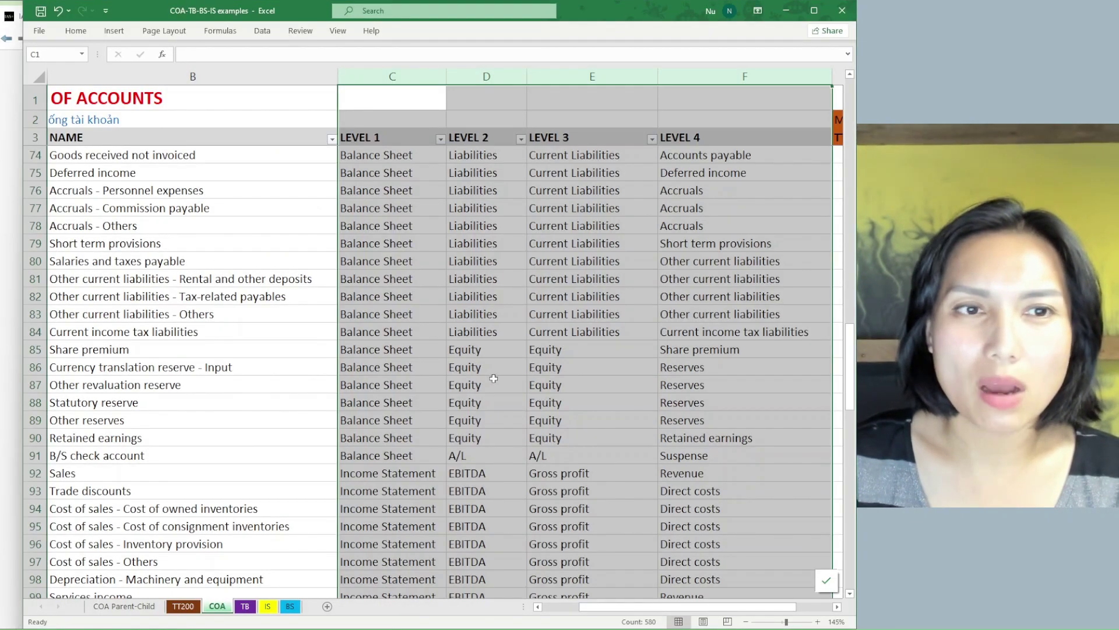
left_click(517, 352)
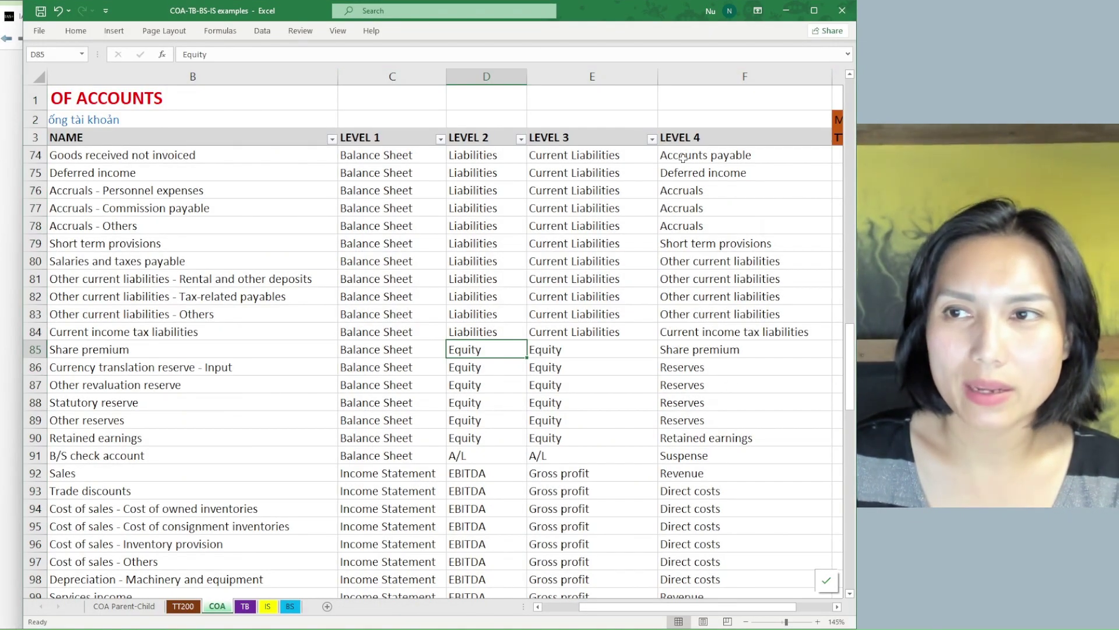
left_click(713, 76)
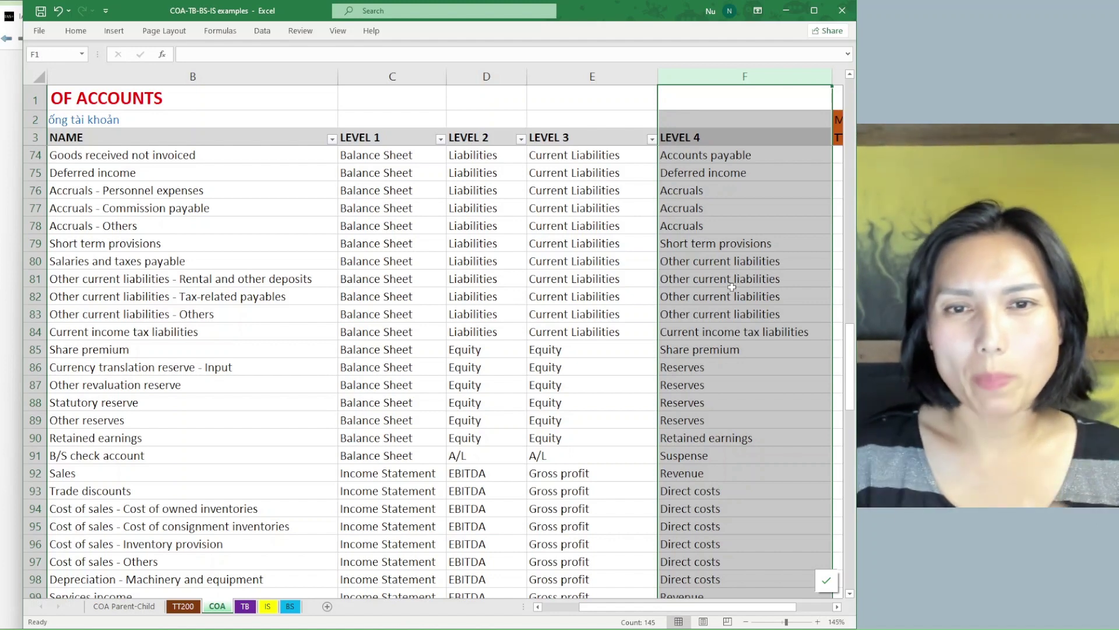
left_click_drag(327, 278, 320, 311)
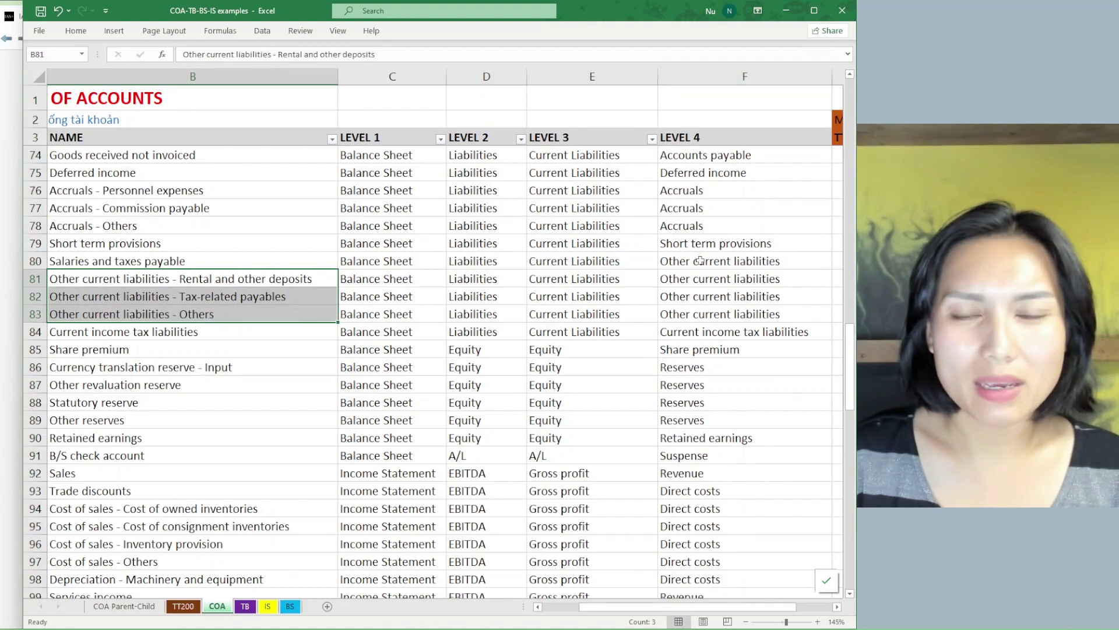
- Highlight the four Other current liabilities entries under Level 4, and show the Mapping to TT200 column beside the level columns
left_click_drag(700, 260, 698, 314)
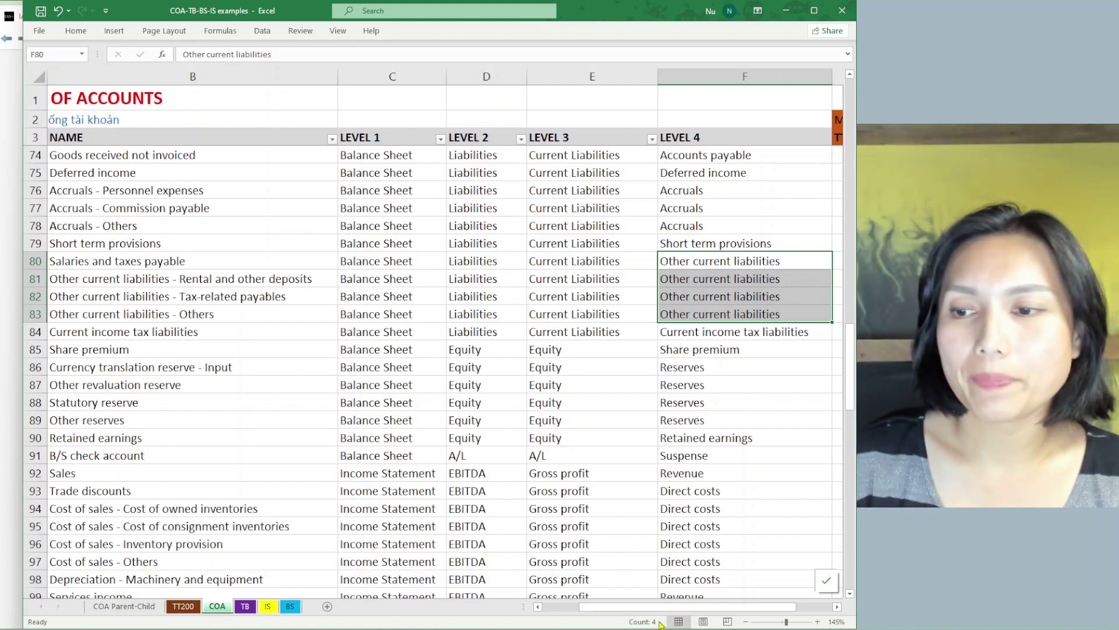
left_click_drag(657, 606, 670, 606)
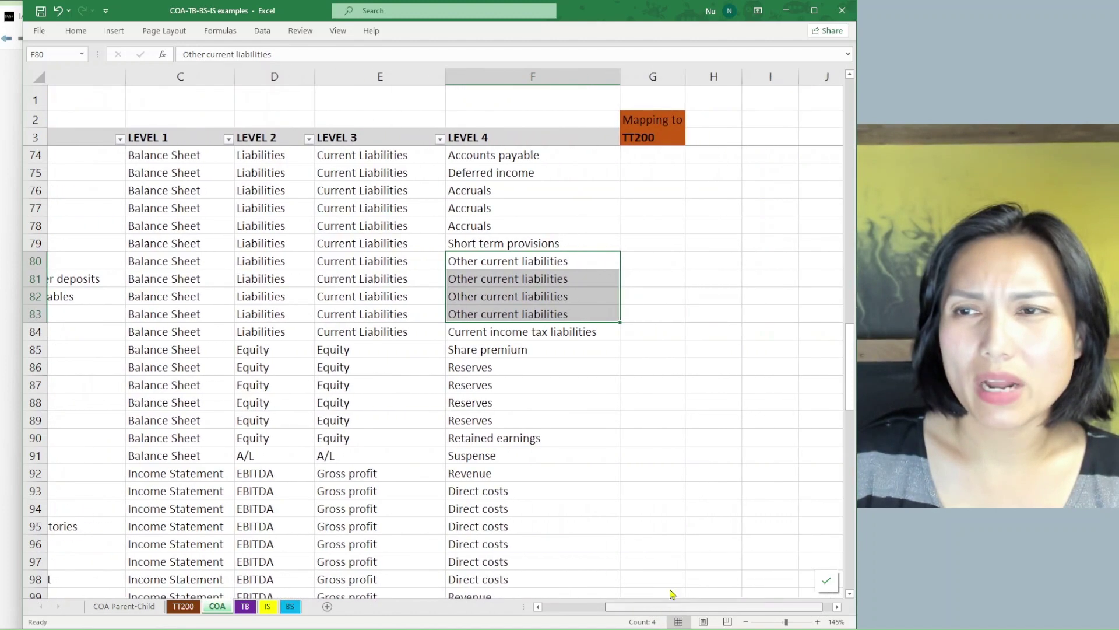
left_click(432, 205)
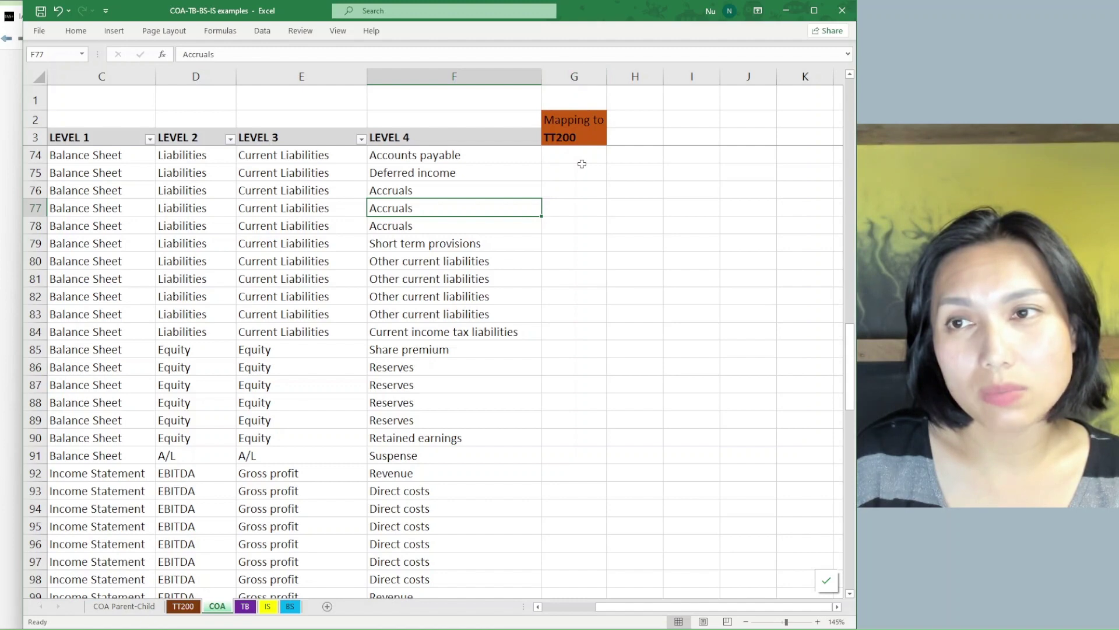
- Open the TT200 sheet and select the accounts Nhà cửa, vật kiến trúc (2111) and Máy móc, thiết bị (2112) under long-term assets
left_click(183, 606)
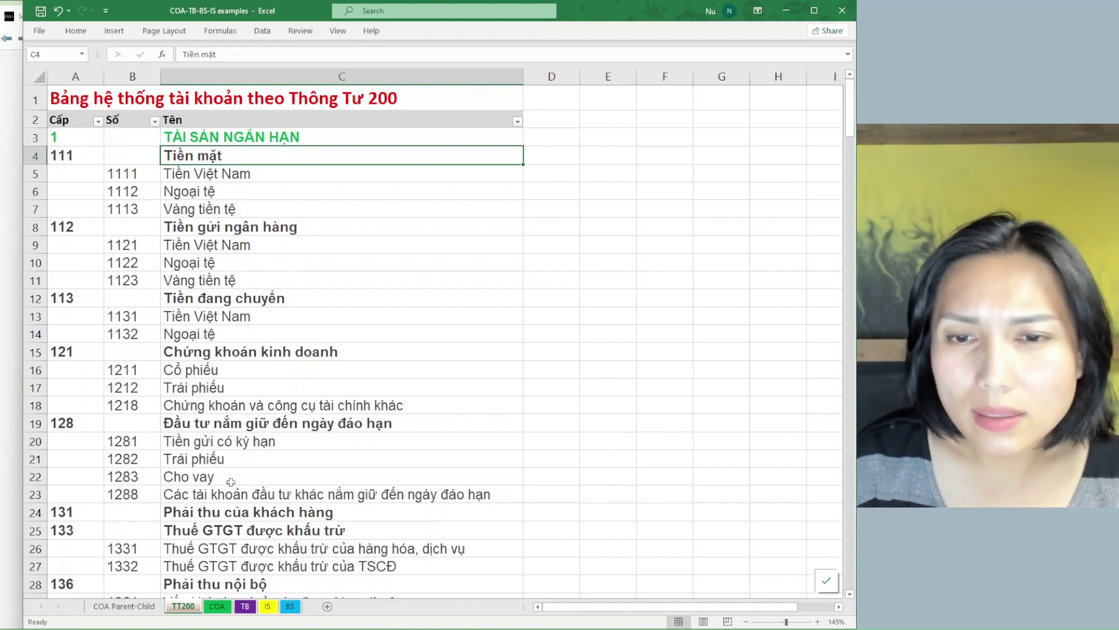
scroll(273, 489, "down", 13)
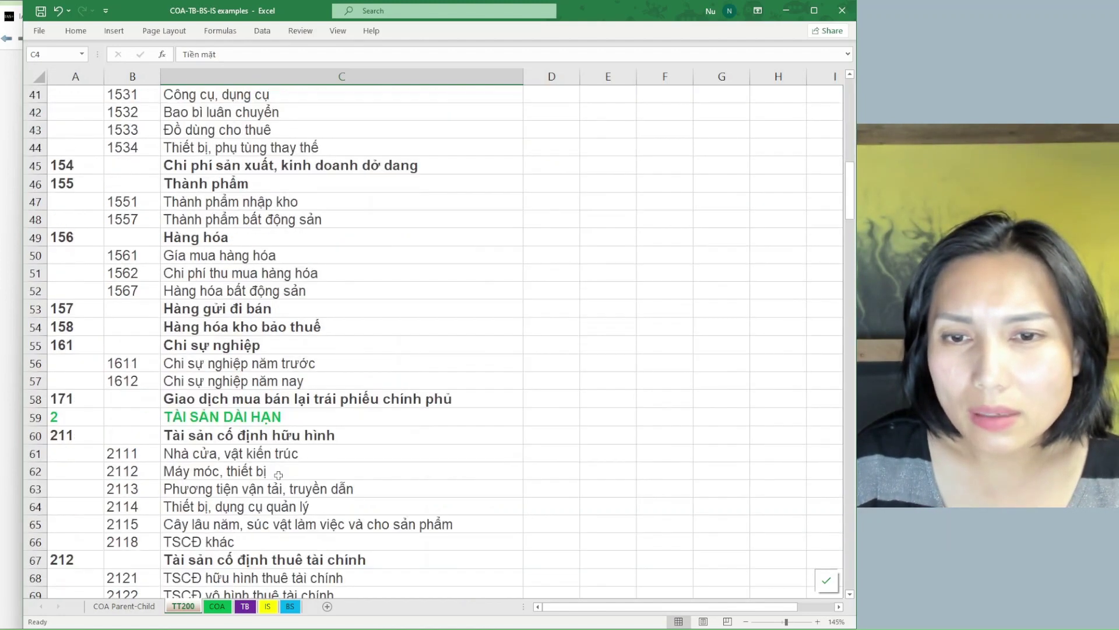
left_click(305, 454)
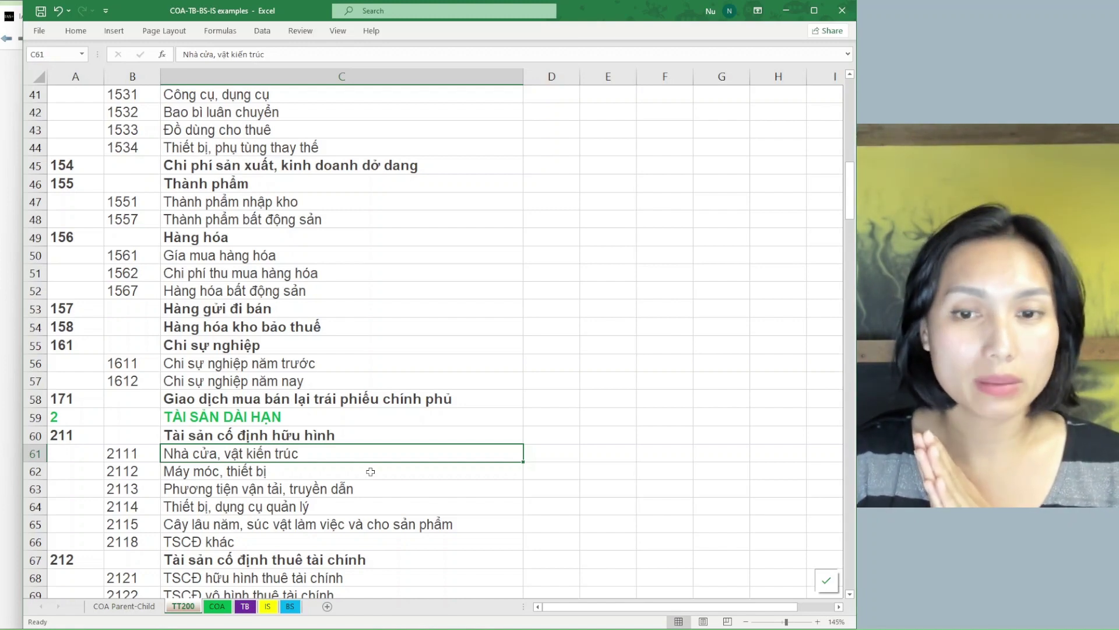
left_click(367, 471)
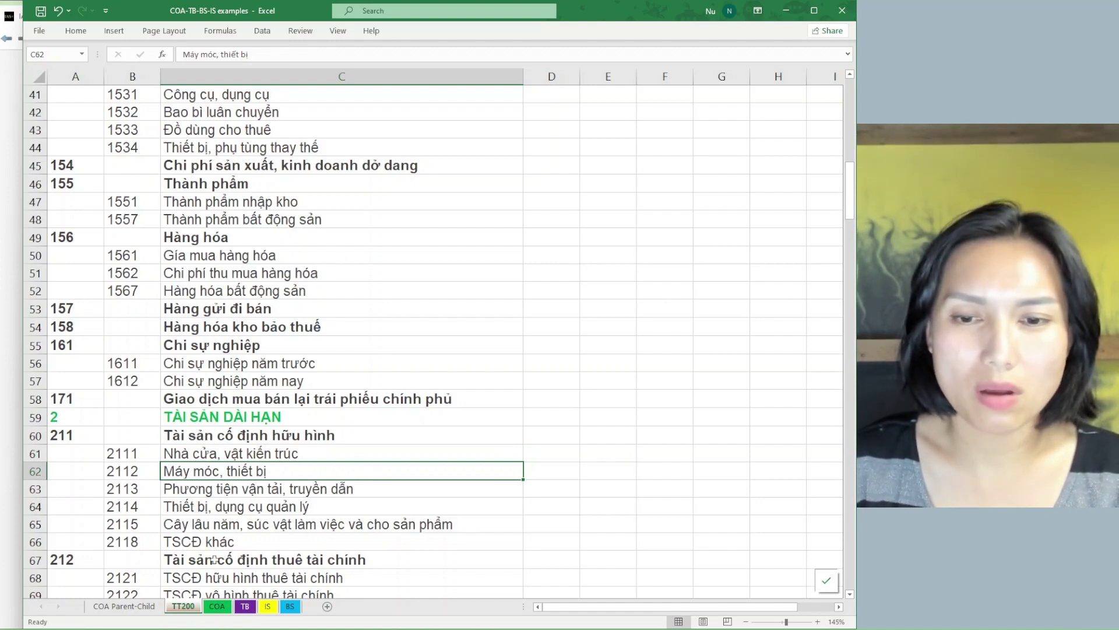
- Return to the COA sheet and show the account names alongside the Level 1 to Level 4 columns
left_click(217, 606)
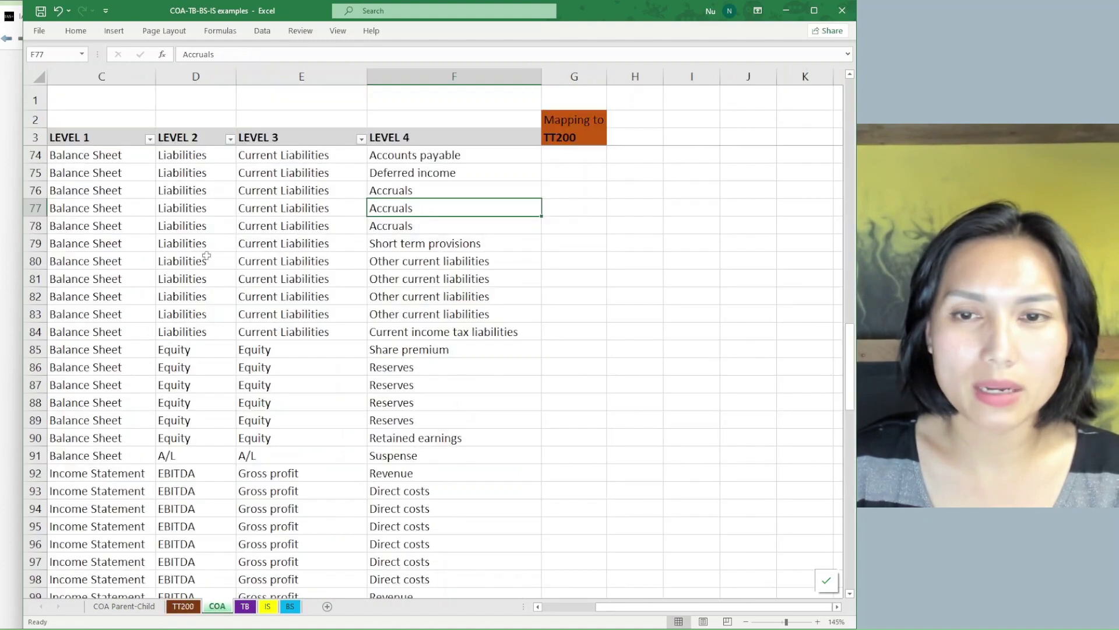
left_click_drag(683, 612, 652, 619)
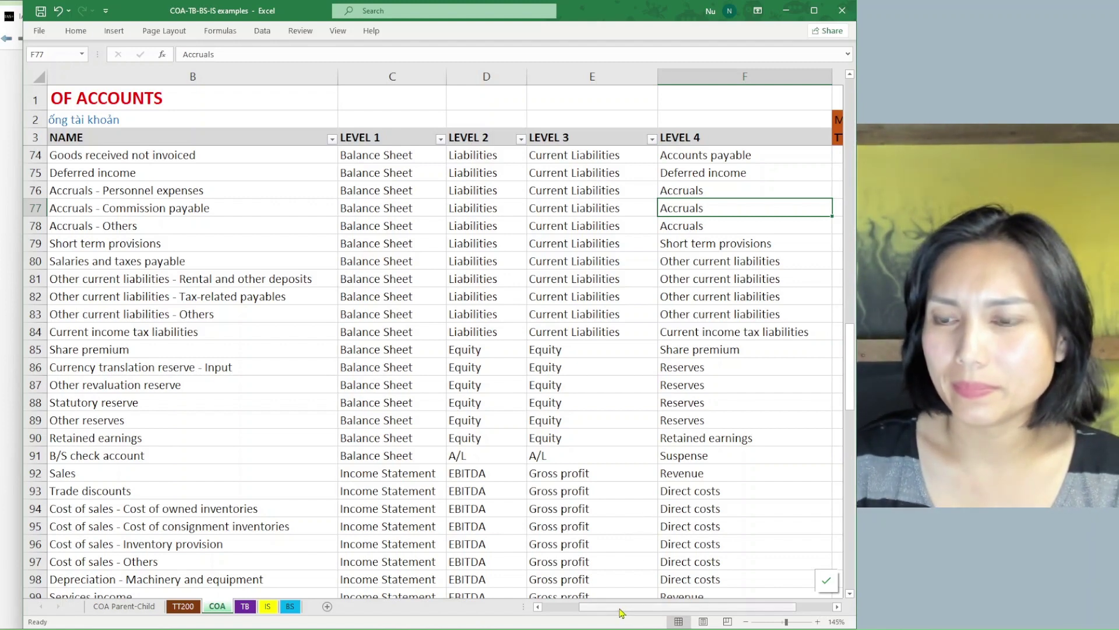
left_click_drag(622, 608, 621, 610)
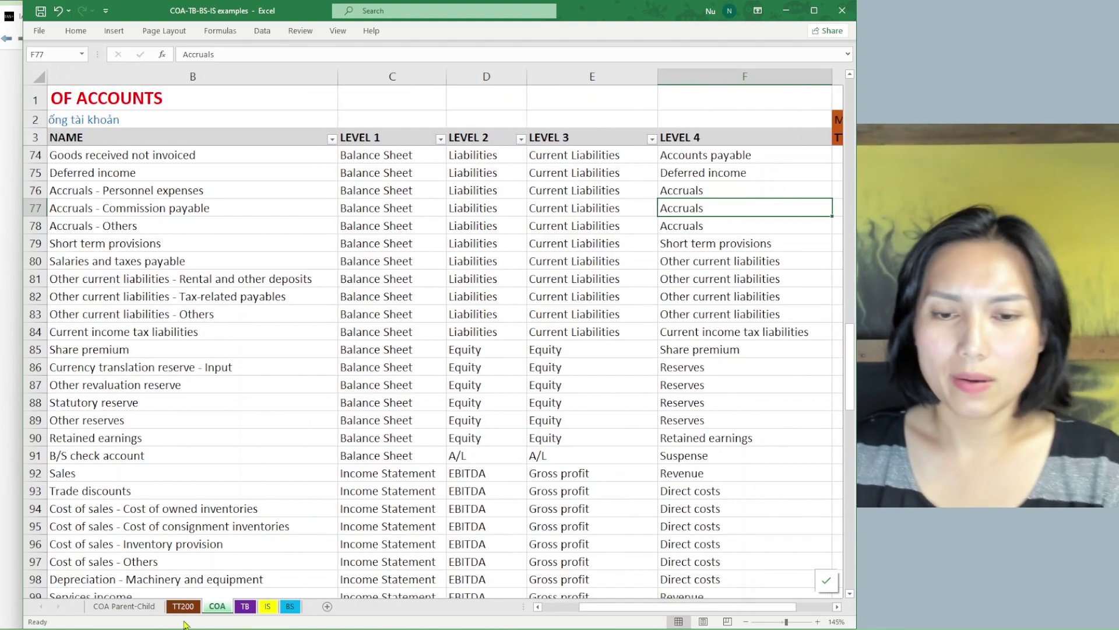
- Check the IAS 1 profit or loss line items in the browser, and switch back to the Excel chart of accounts to review its accounts
mouse_move(130, 628)
left_click(130, 583)
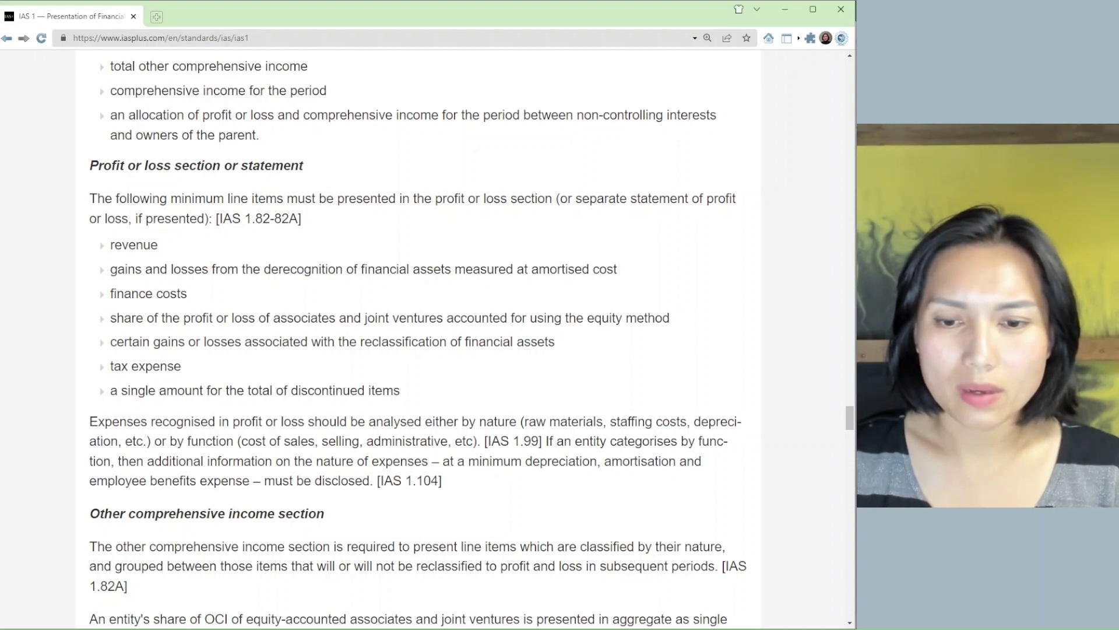
key("alt+Tab")
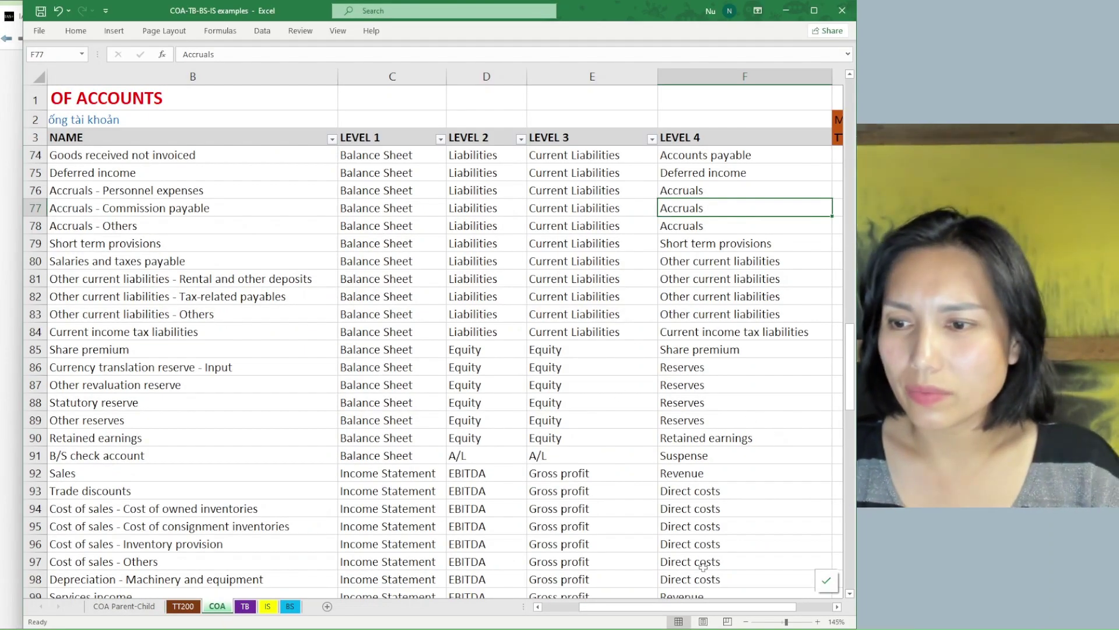
mouse_move(659, 611)
left_mouse_down()
mouse_move(673, 612)
mouse_move(658, 615)
left_mouse_up()
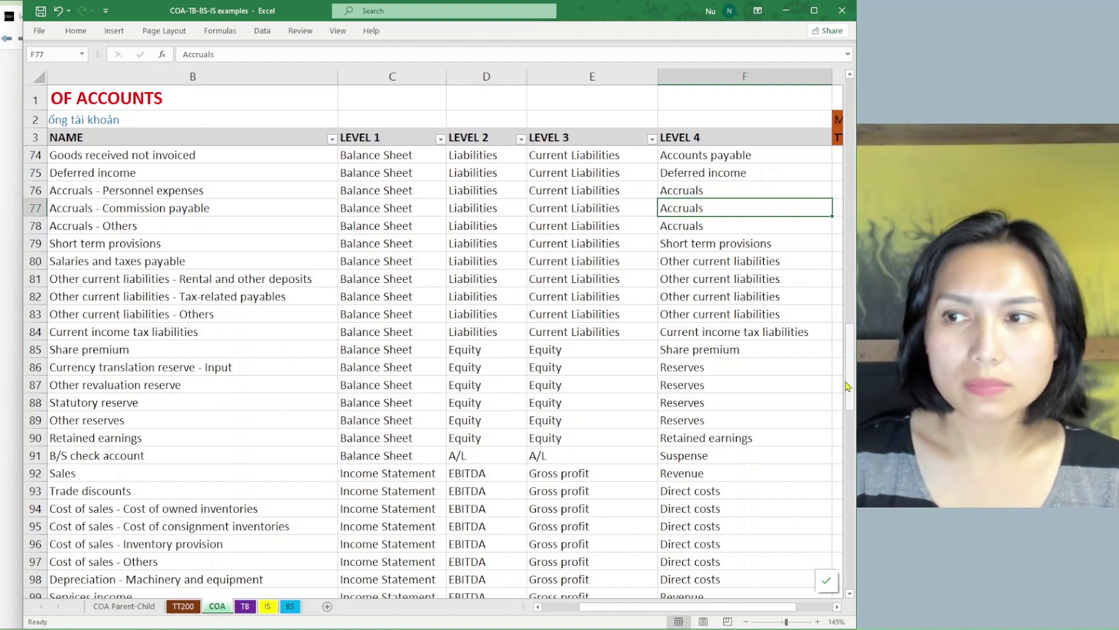
left_click_drag(850, 374, 853, 116)
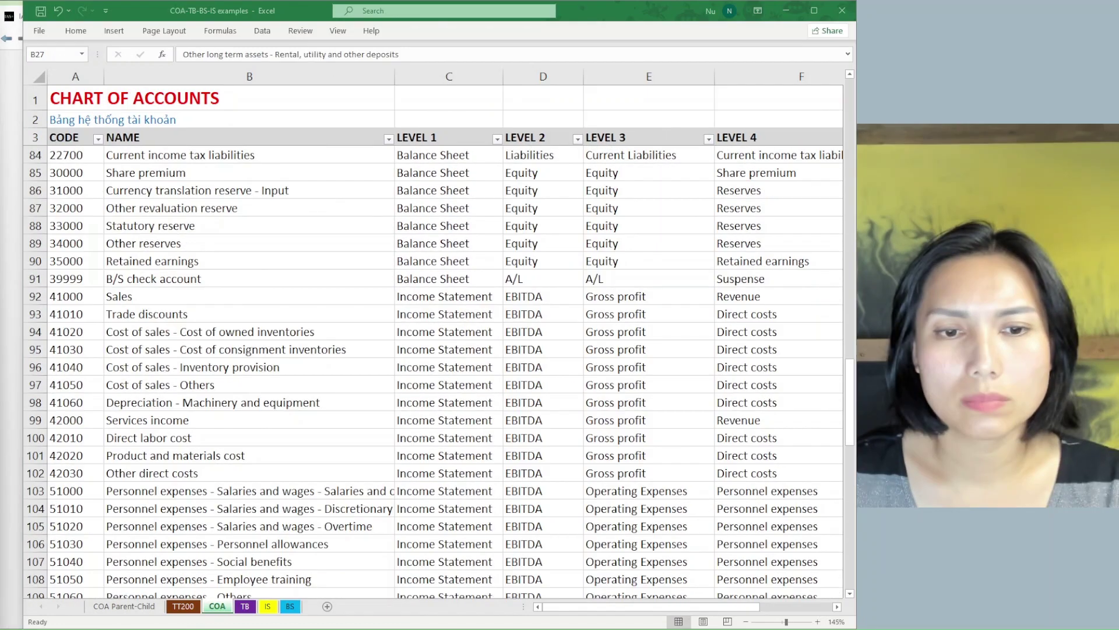